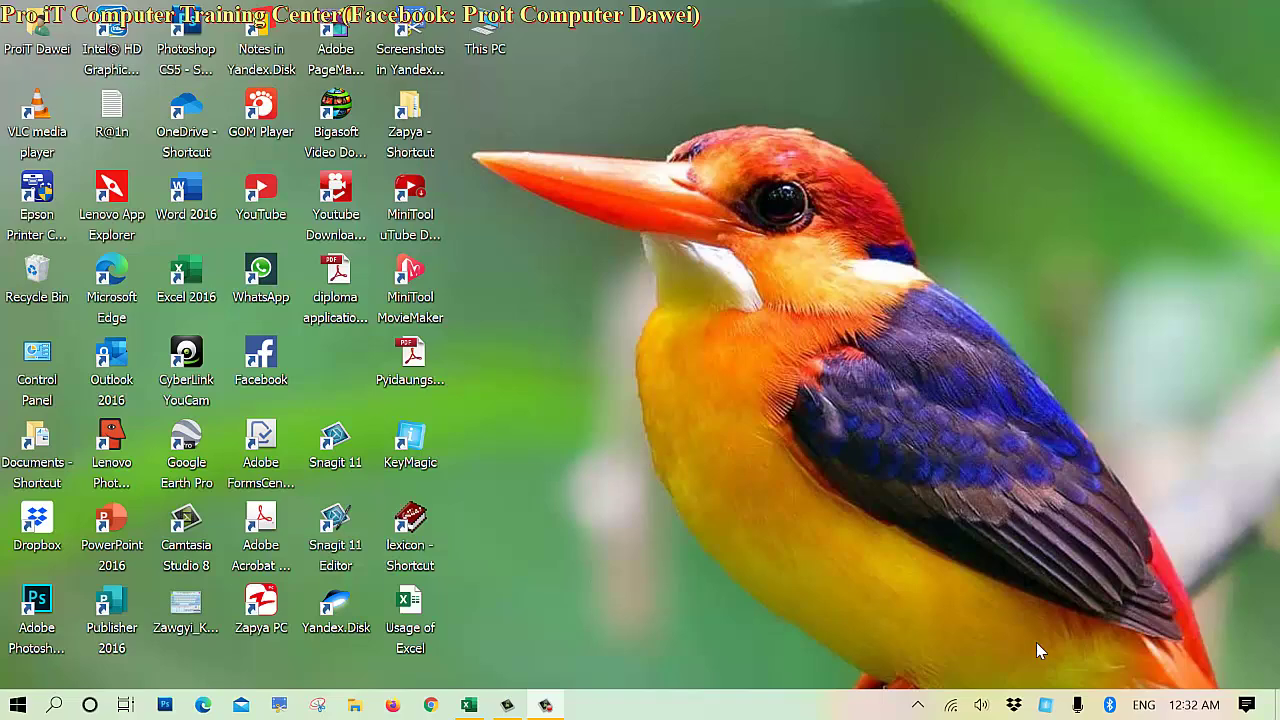
- Open the Usage of Excel workbook and look through the Data Validation dialog's tabs
double_click(411, 632)
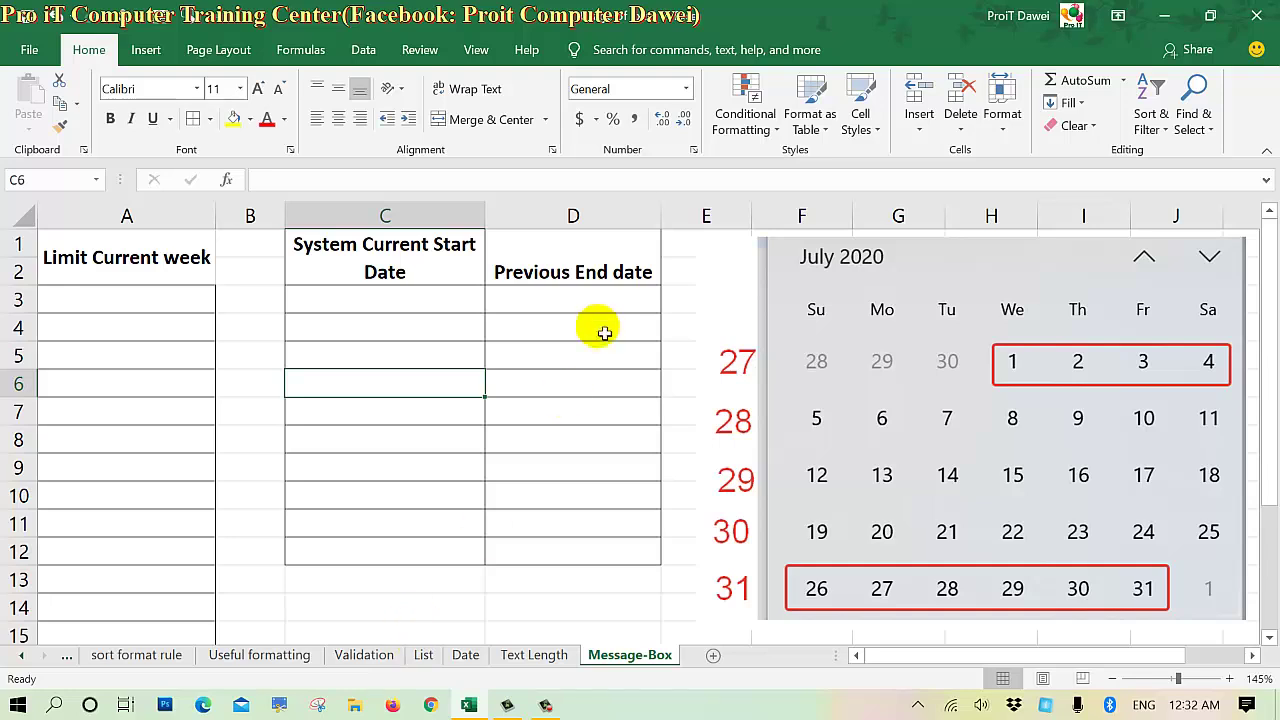
click(363, 50)
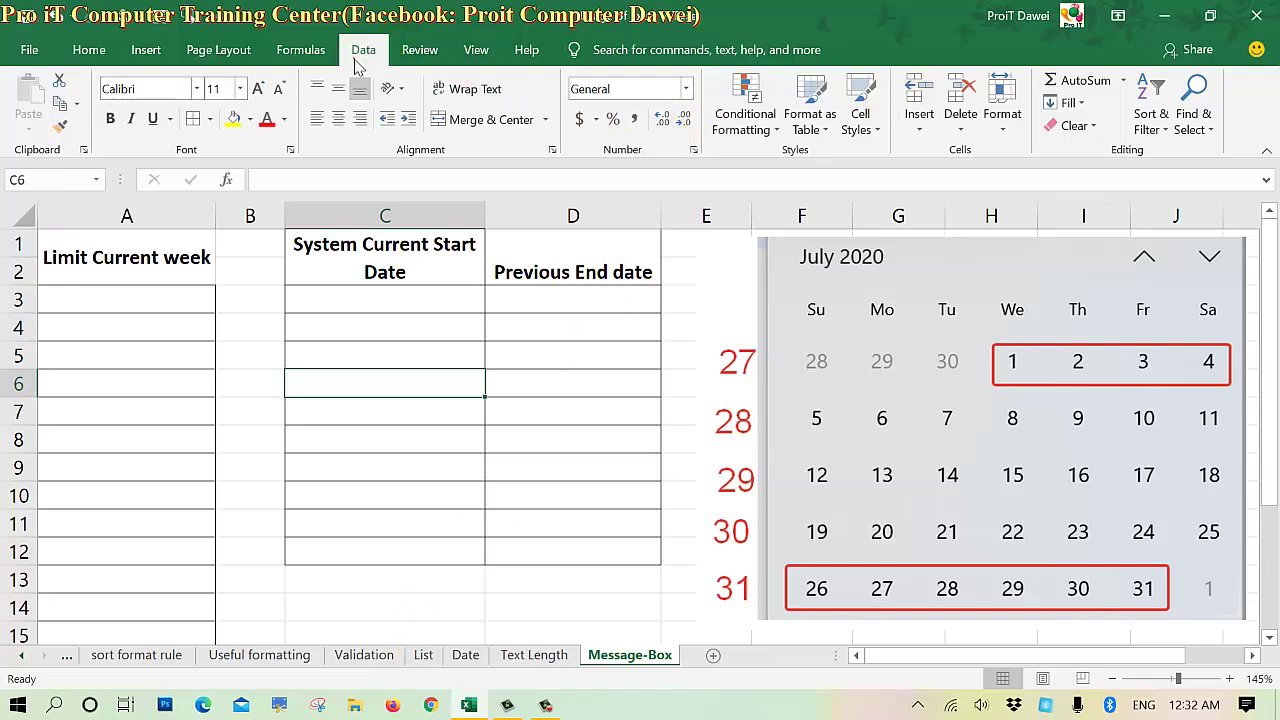
click(714, 130)
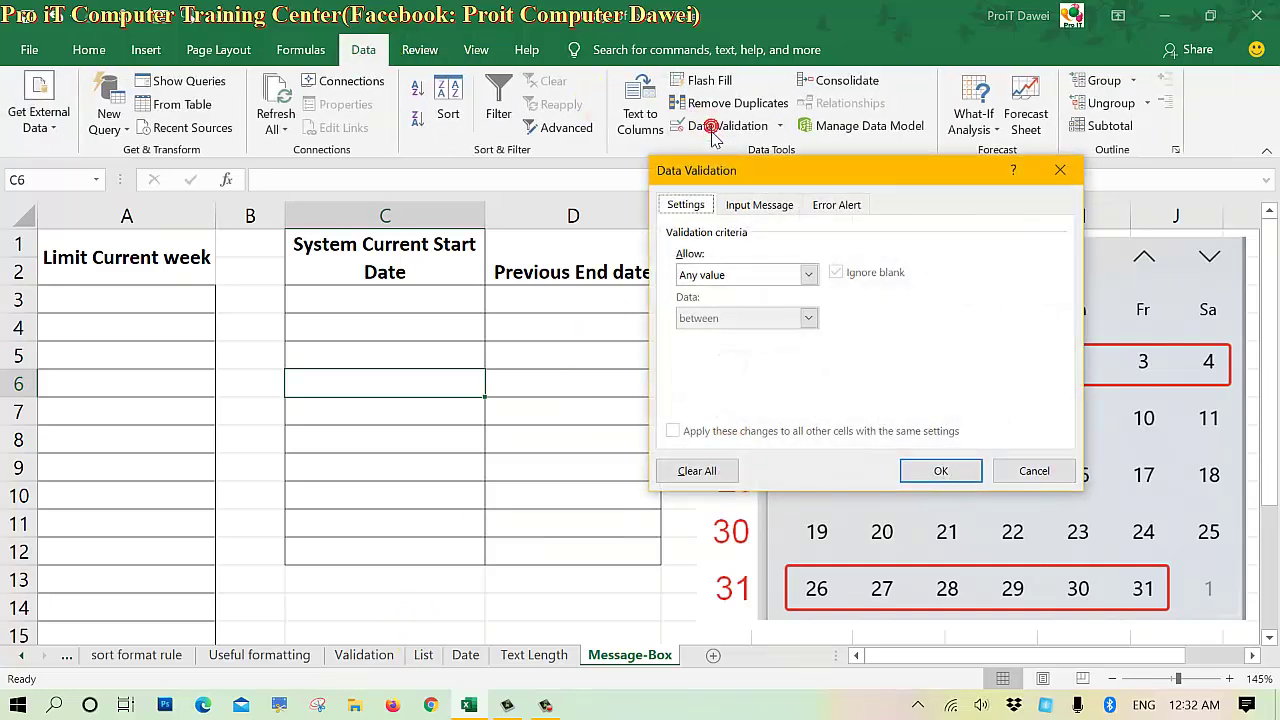
click(758, 206)
click(838, 206)
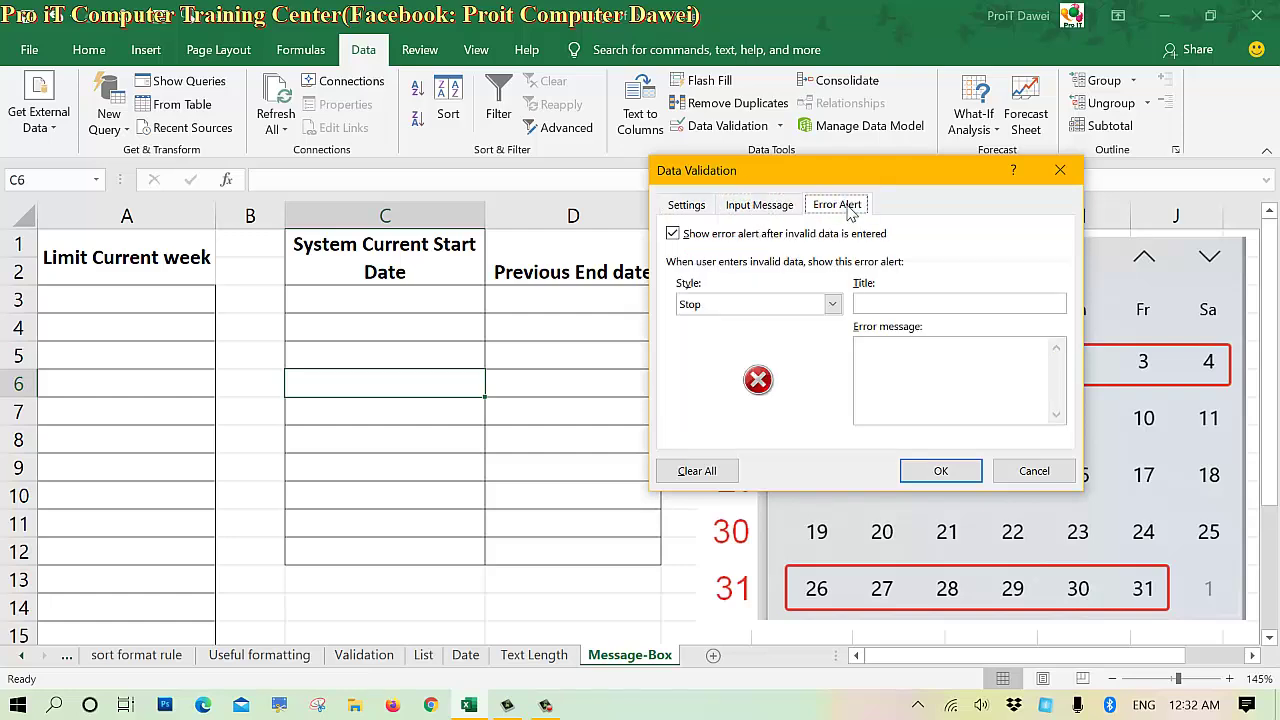
click(697, 207)
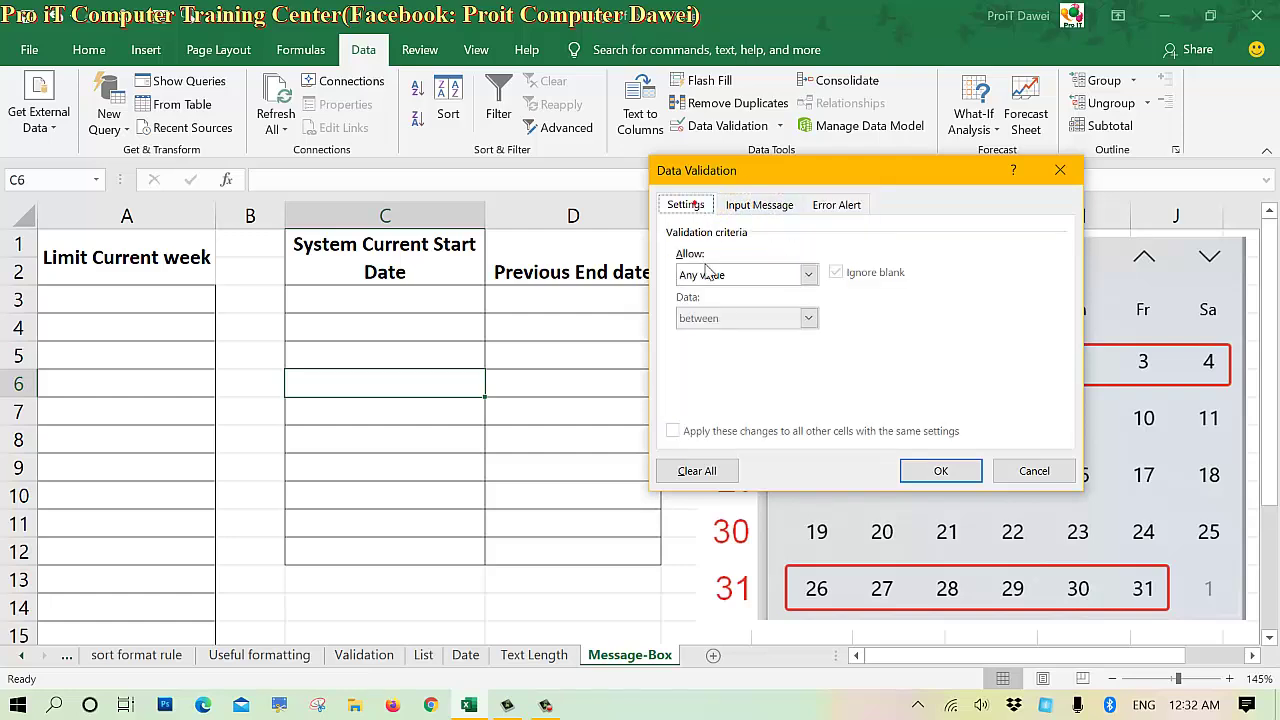
- Try Custom as the allowed type with no formula, dismissing the missing-formula warning
click(708, 272)
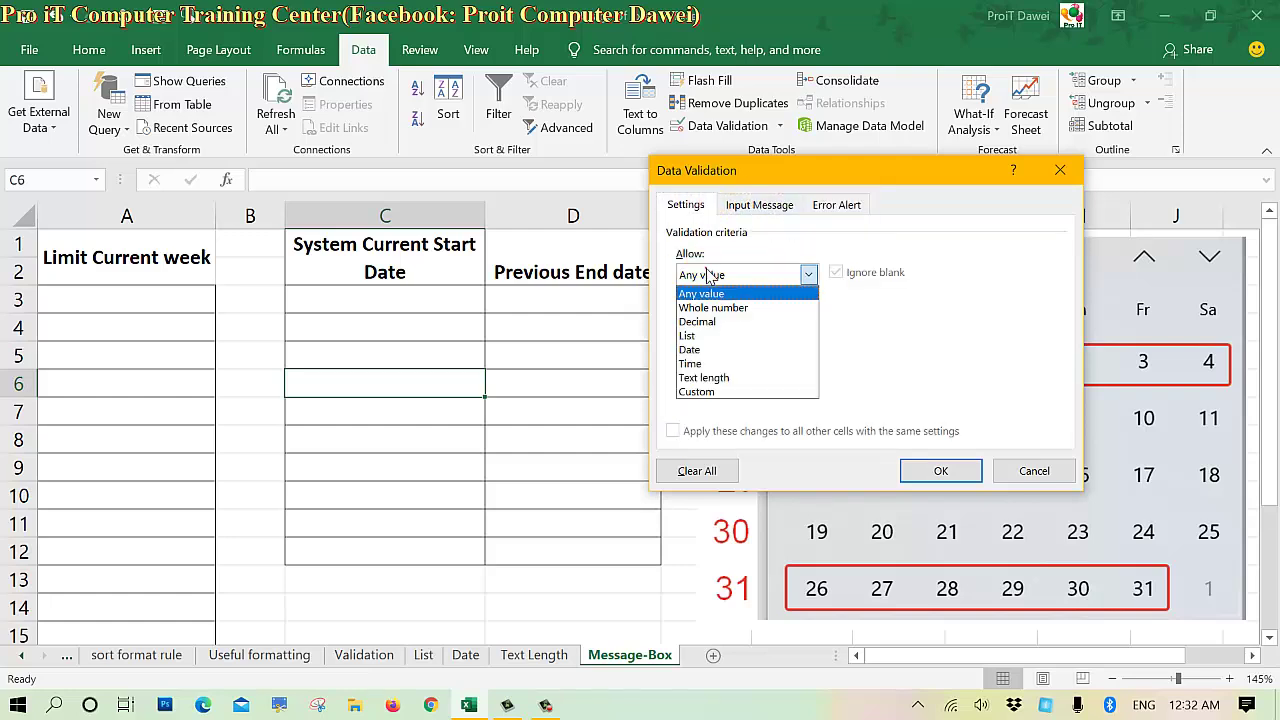
click(698, 392)
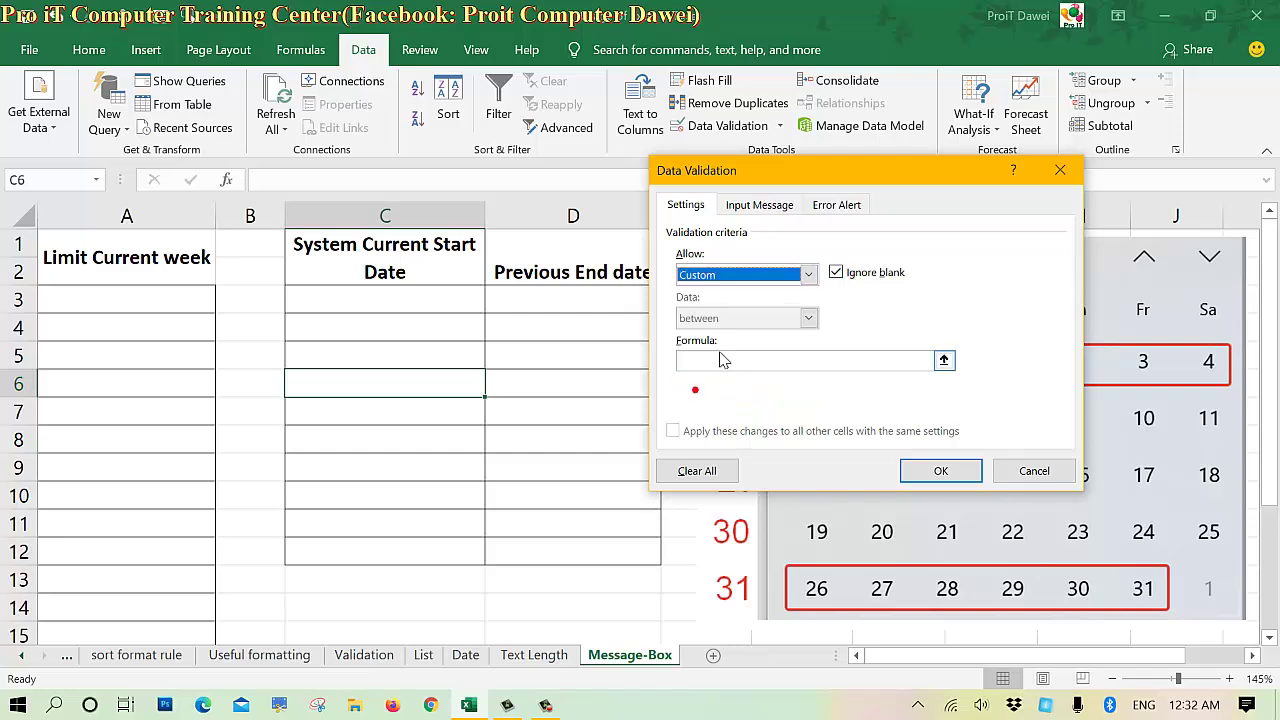
click(724, 361)
click(702, 360)
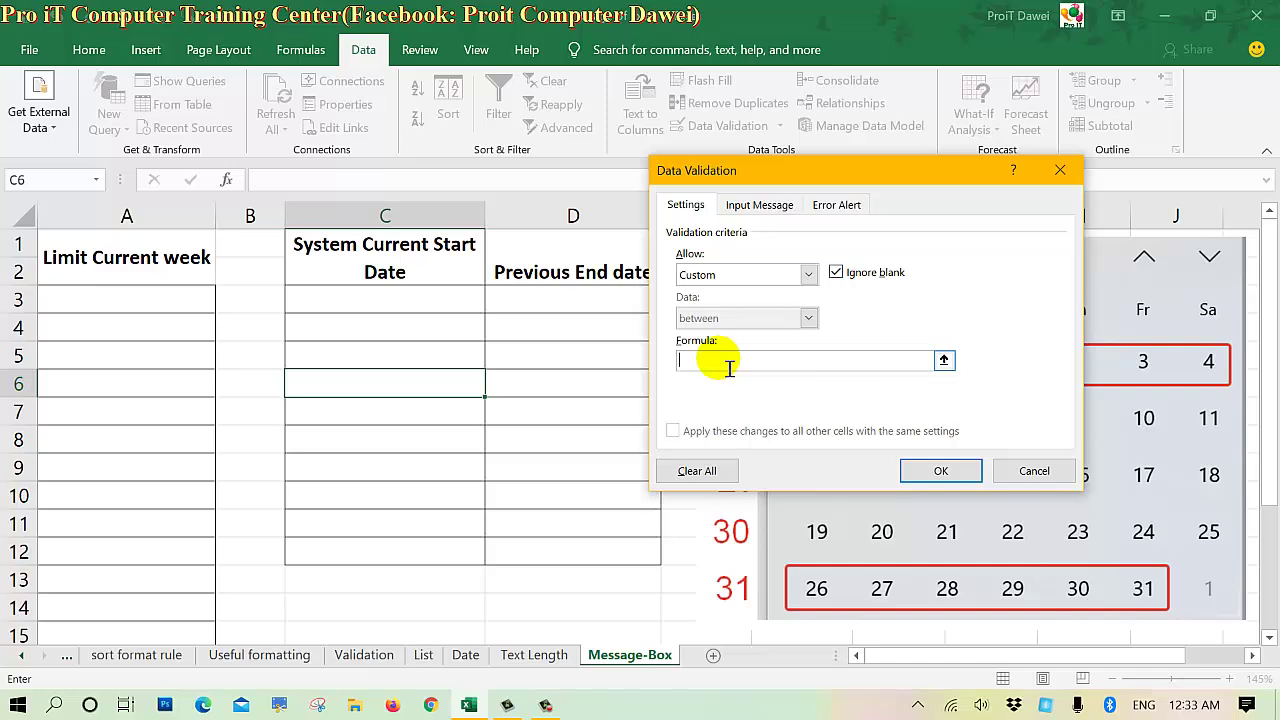
click(721, 279)
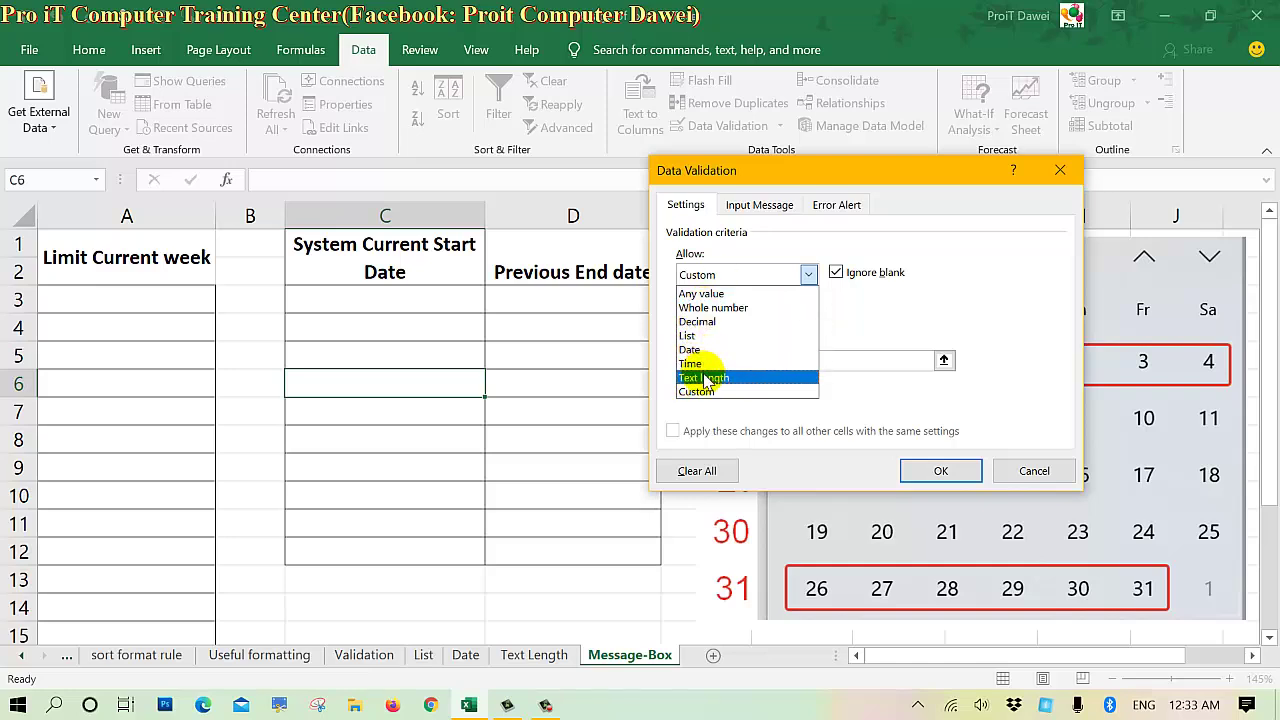
click(856, 370)
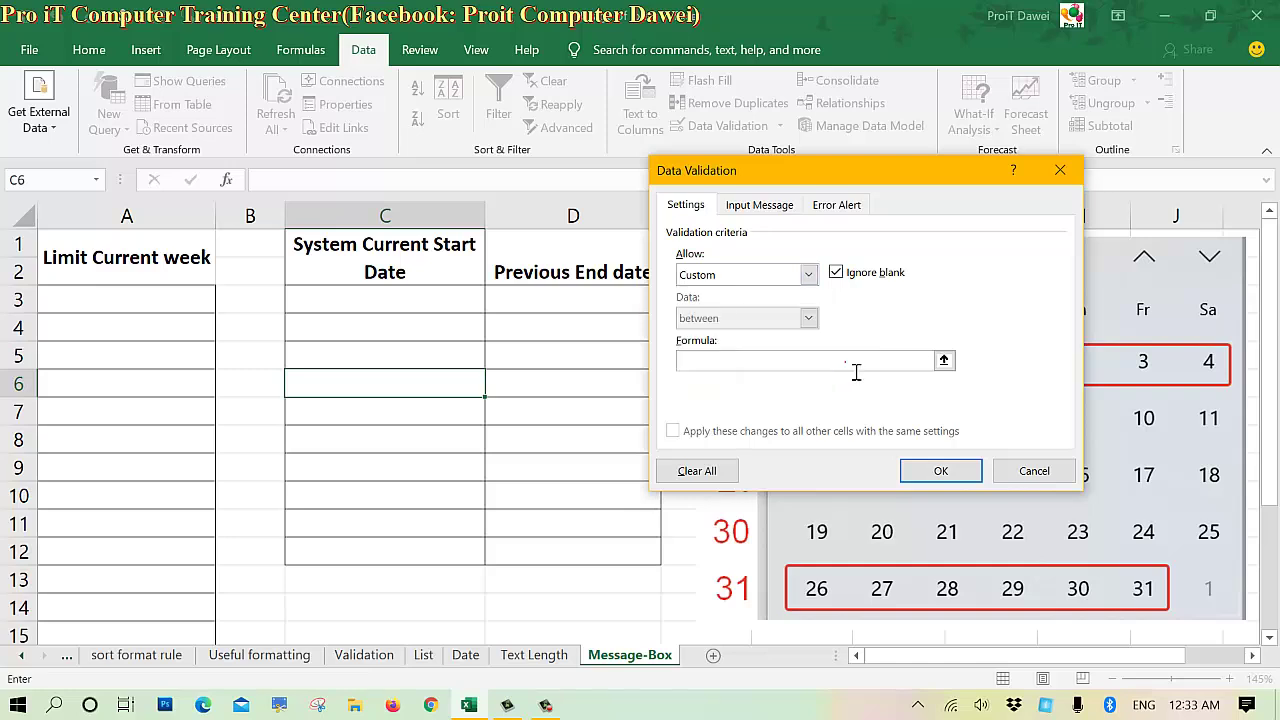
click(696, 364)
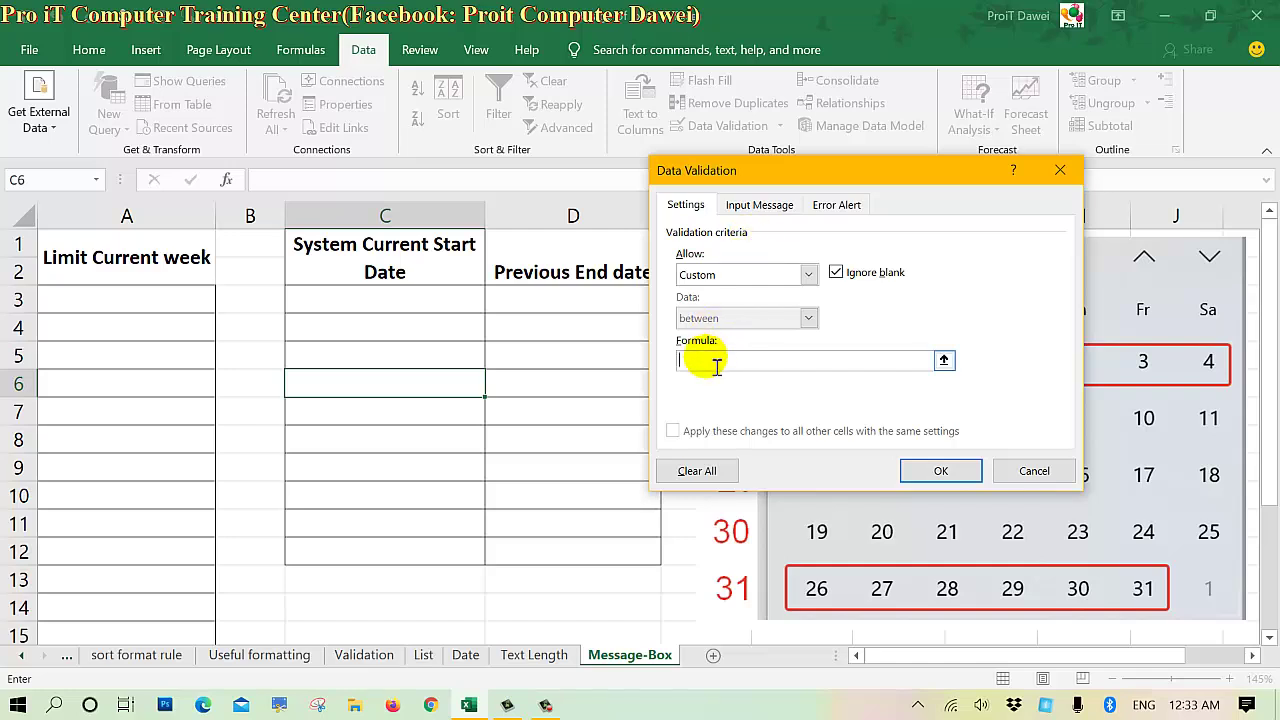
click(766, 204)
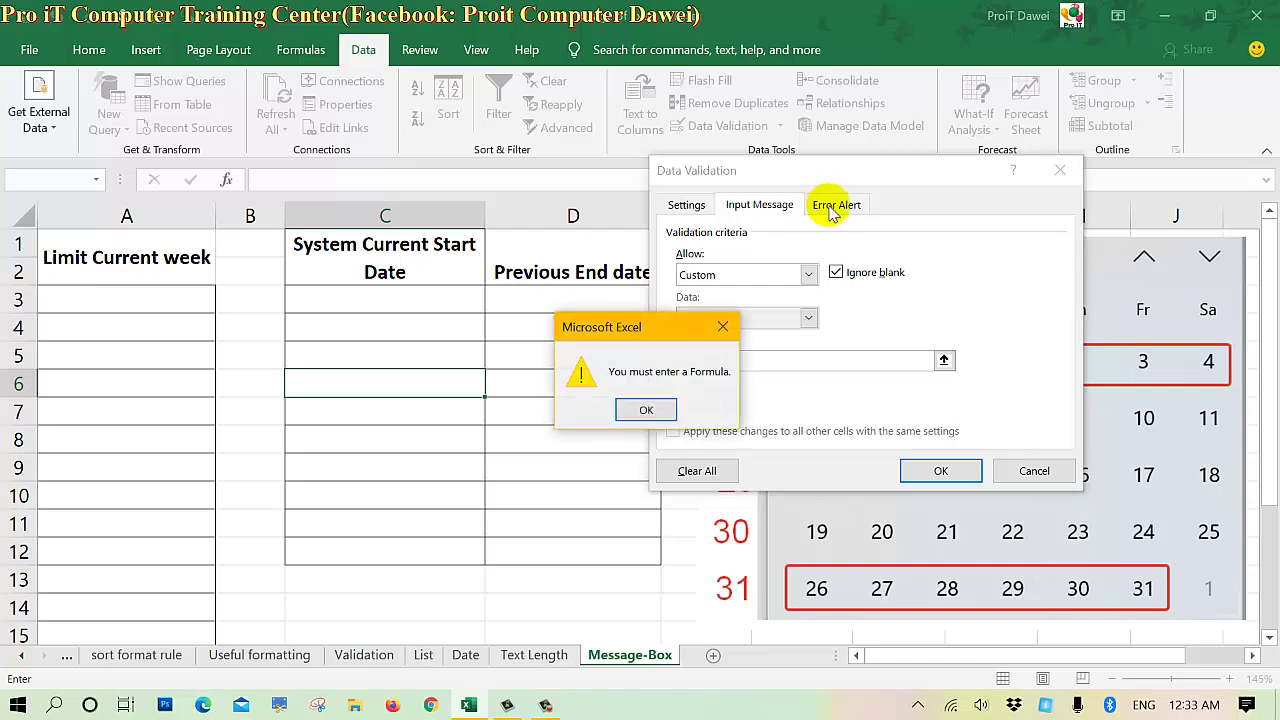
click(722, 327)
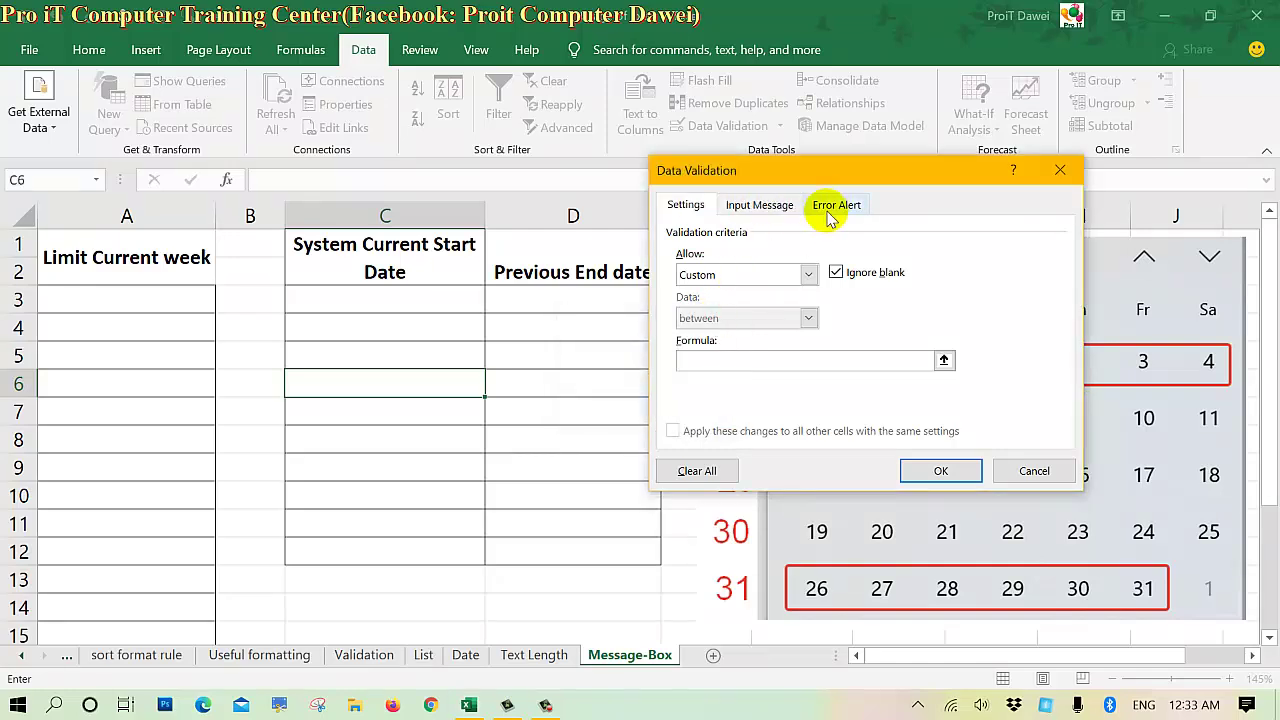
- Switch Allow to Date between, then cancel without saving any rule
click(712, 280)
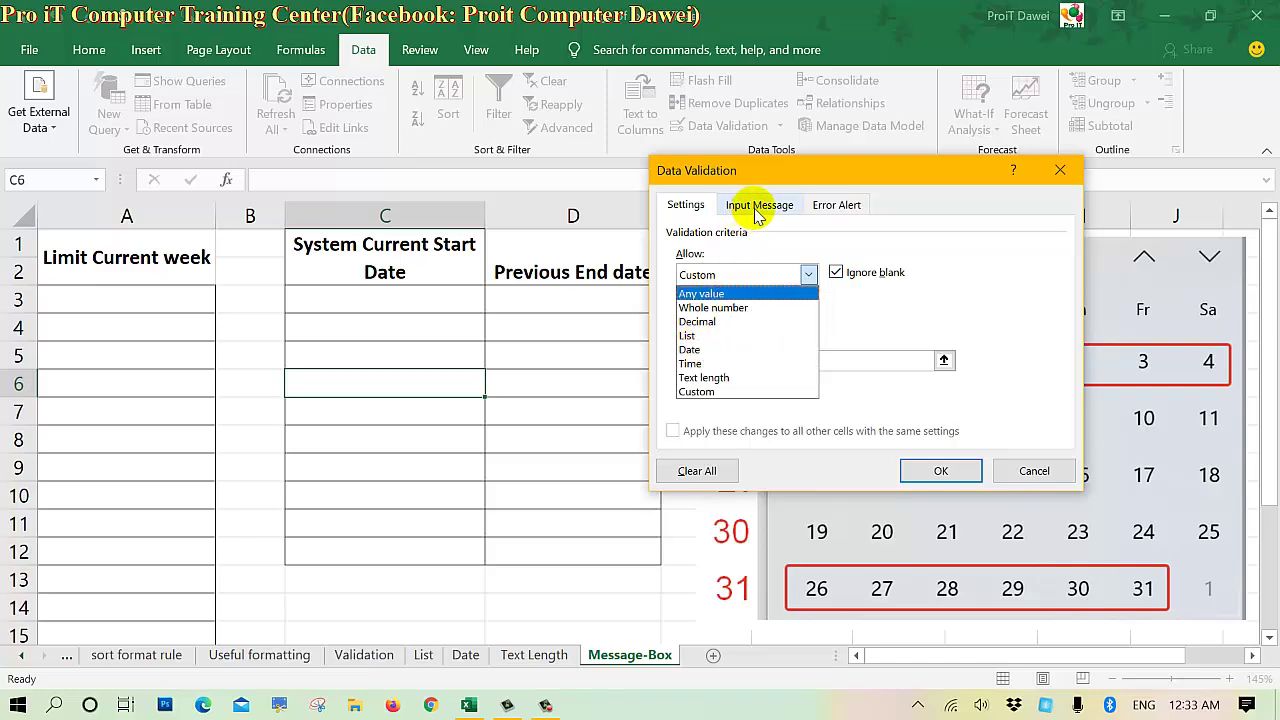
click(690, 352)
click(705, 363)
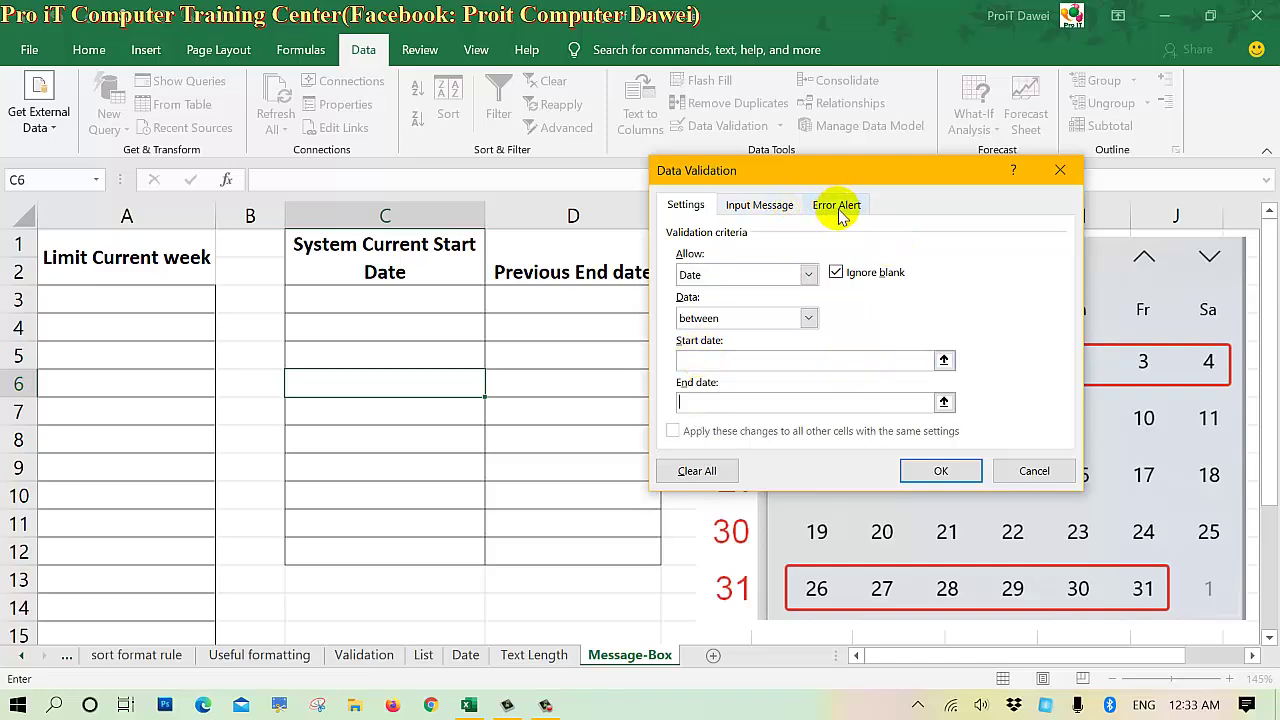
click(850, 402)
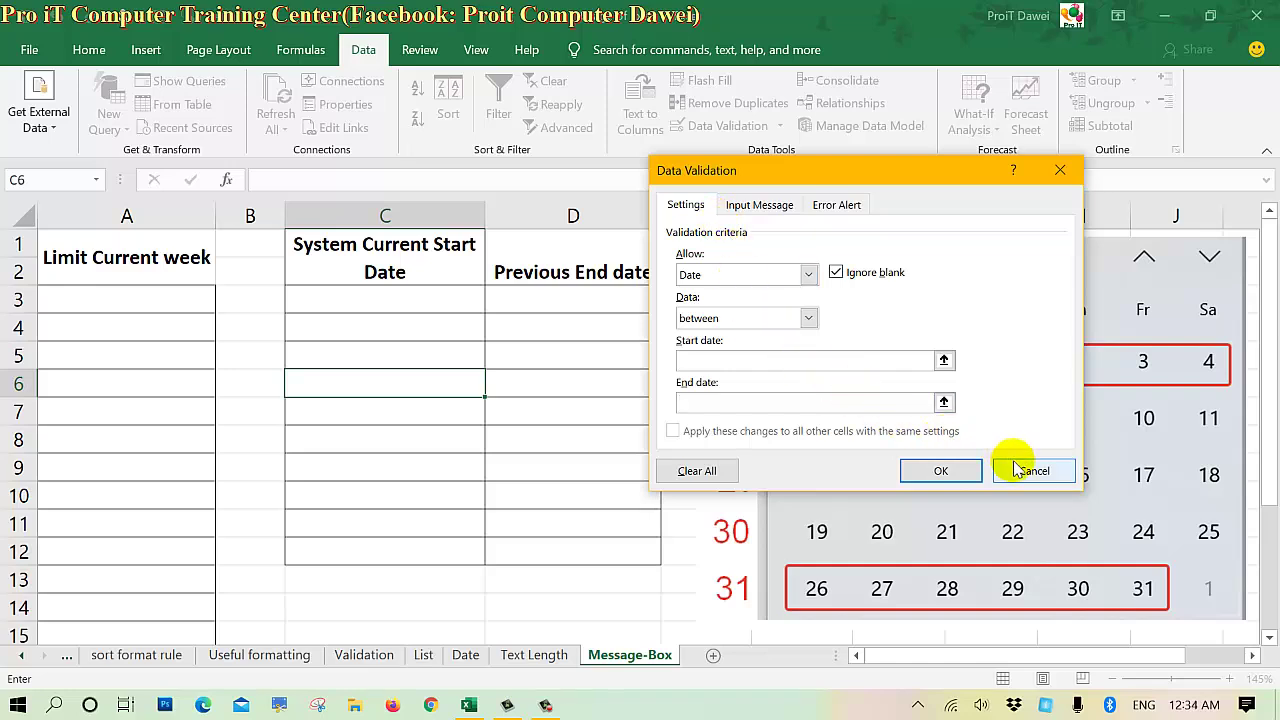
click(1016, 468)
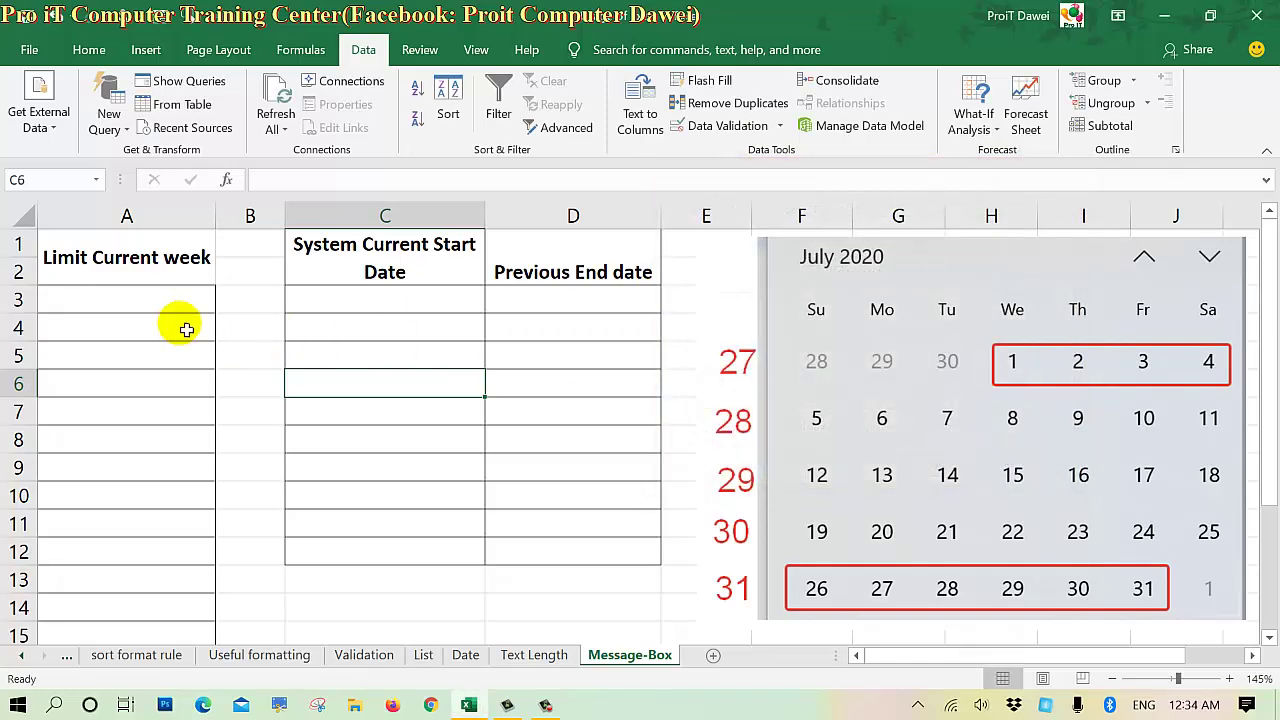
- Fill A3:A14 under Limit Current week with yellow
drag(172, 305, 157, 604)
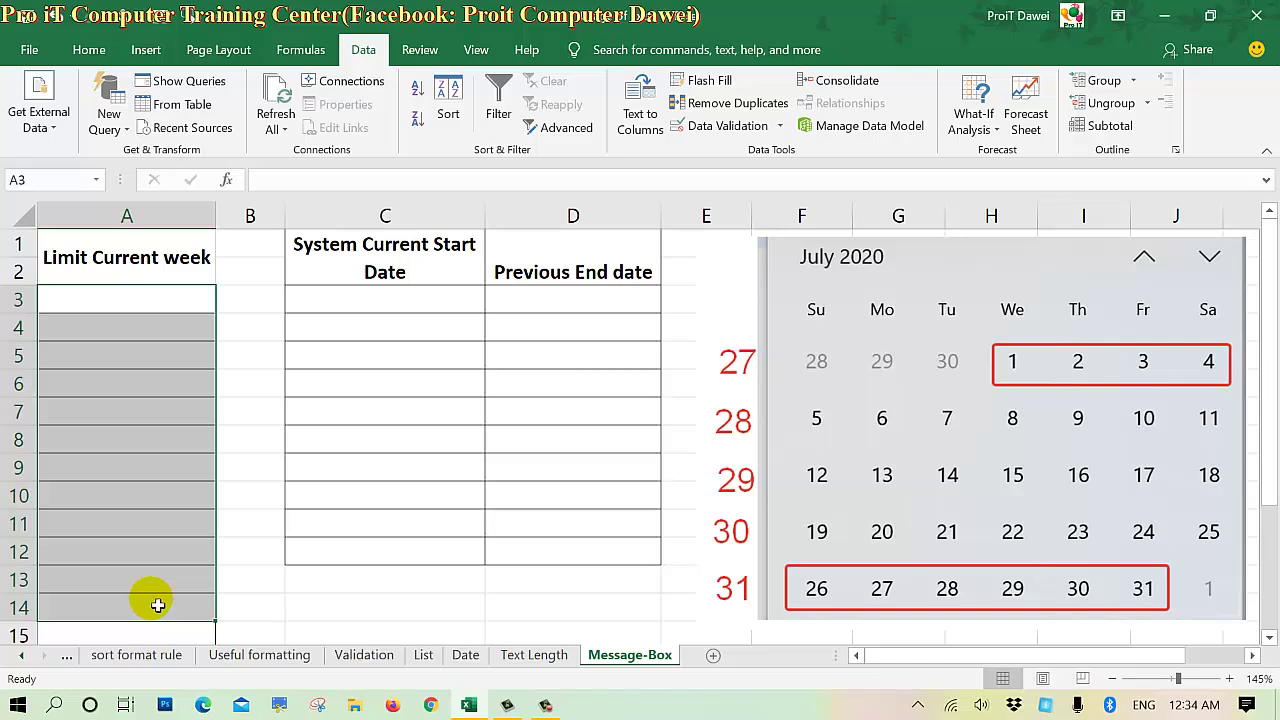
click(105, 52)
click(234, 120)
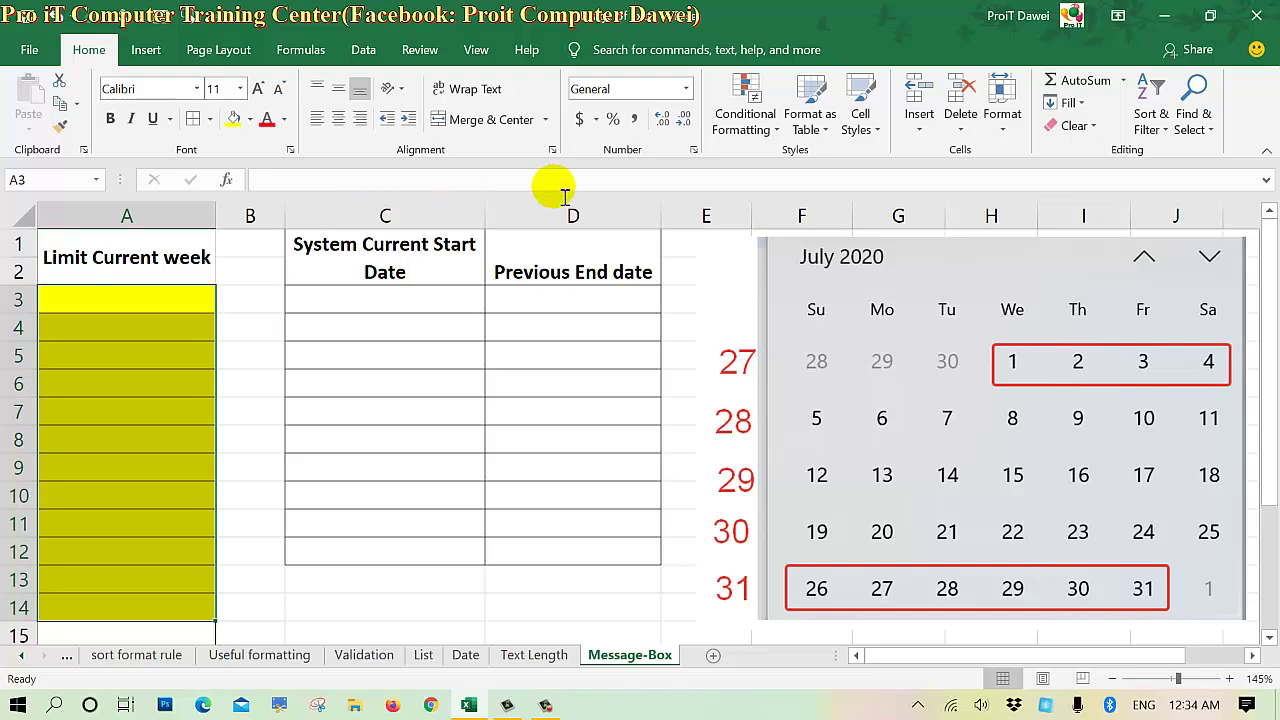
- Set Data Validation to allow Date for the yellow cells, then cancel without saving
click(363, 50)
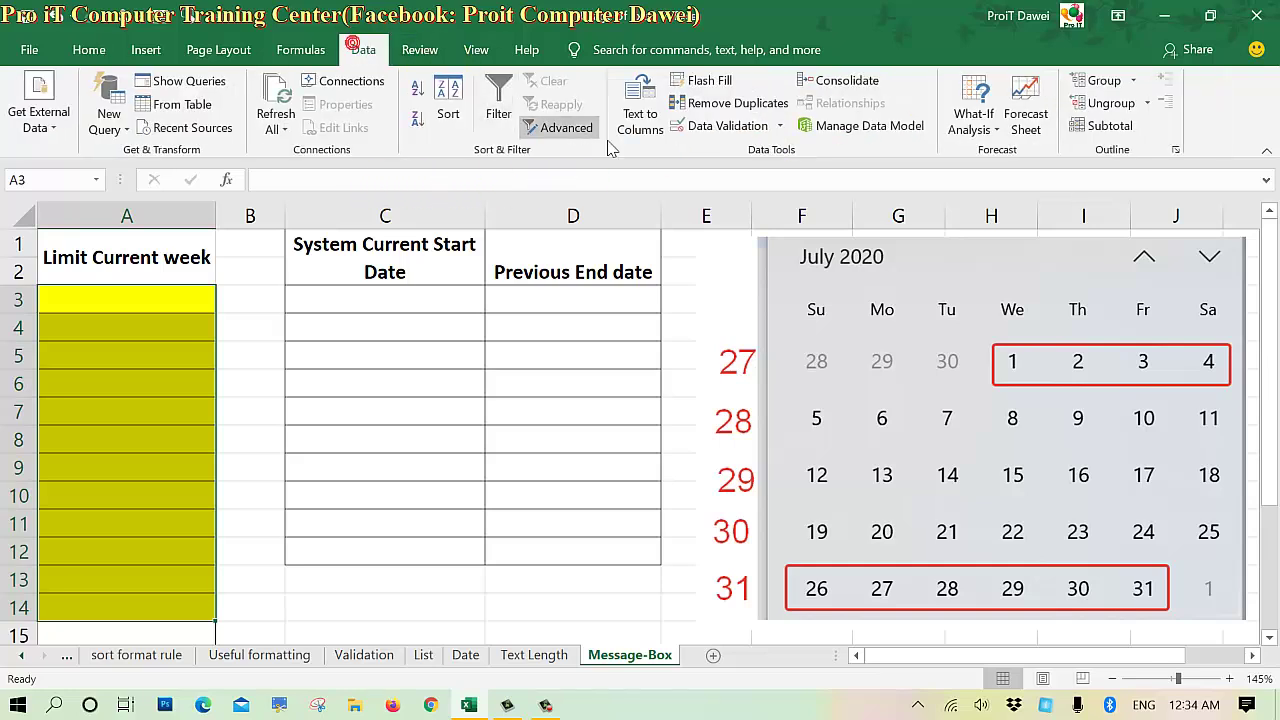
click(705, 130)
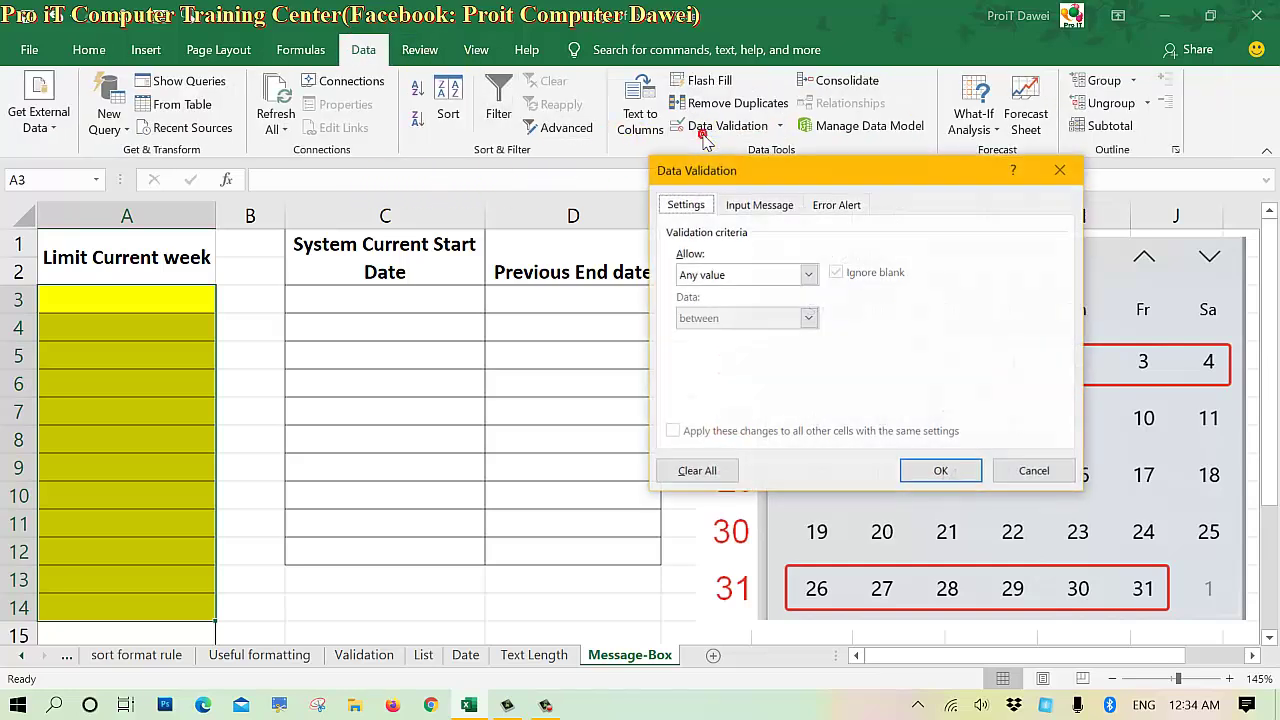
click(740, 275)
click(713, 350)
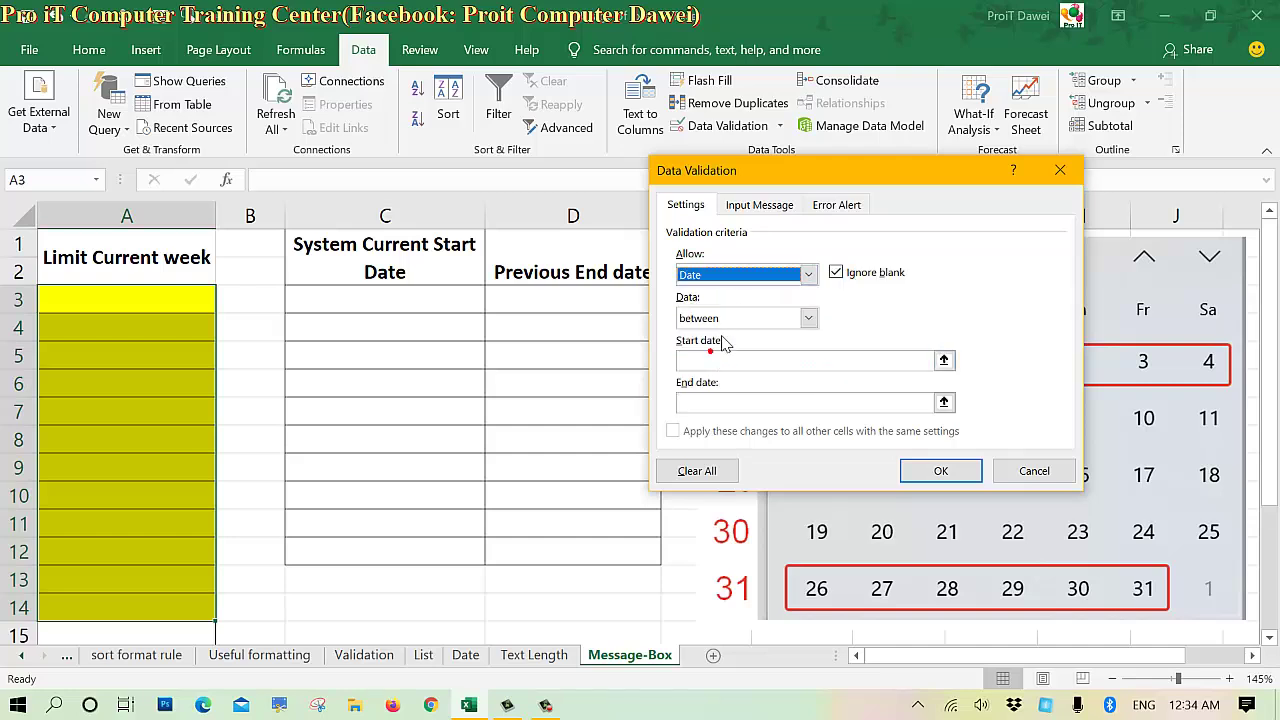
click(710, 362)
click(700, 402)
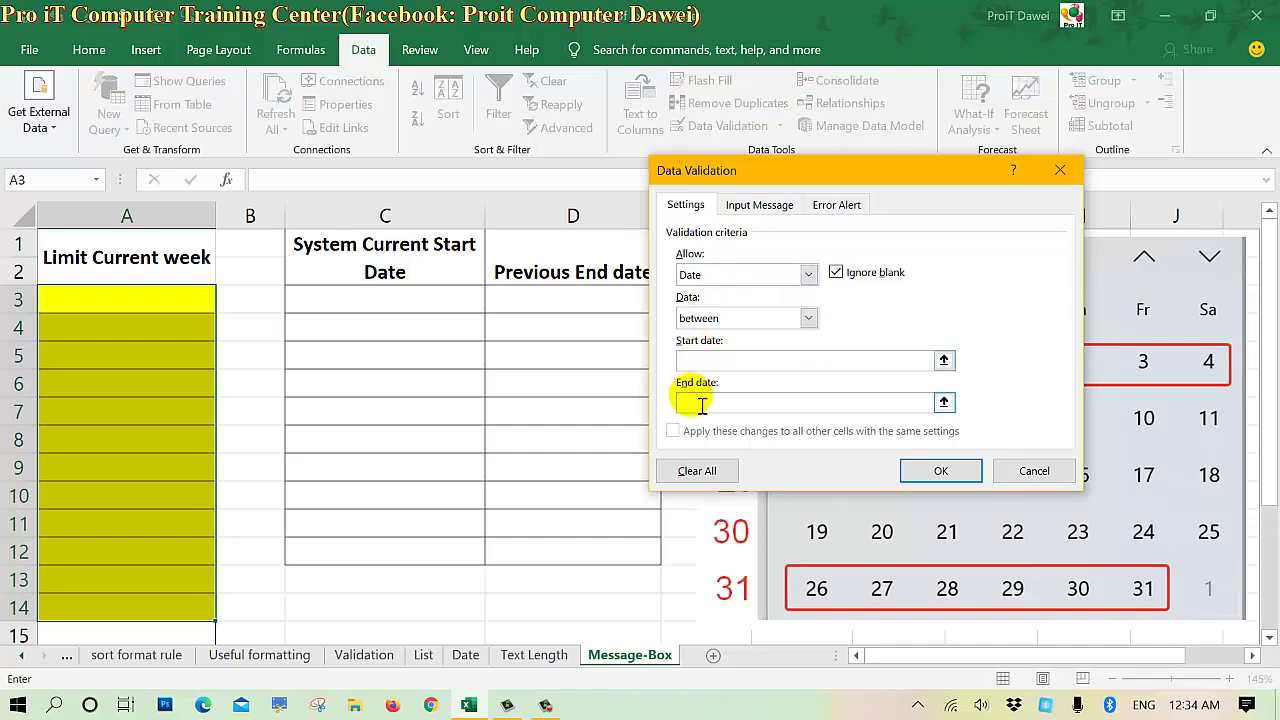
click(700, 360)
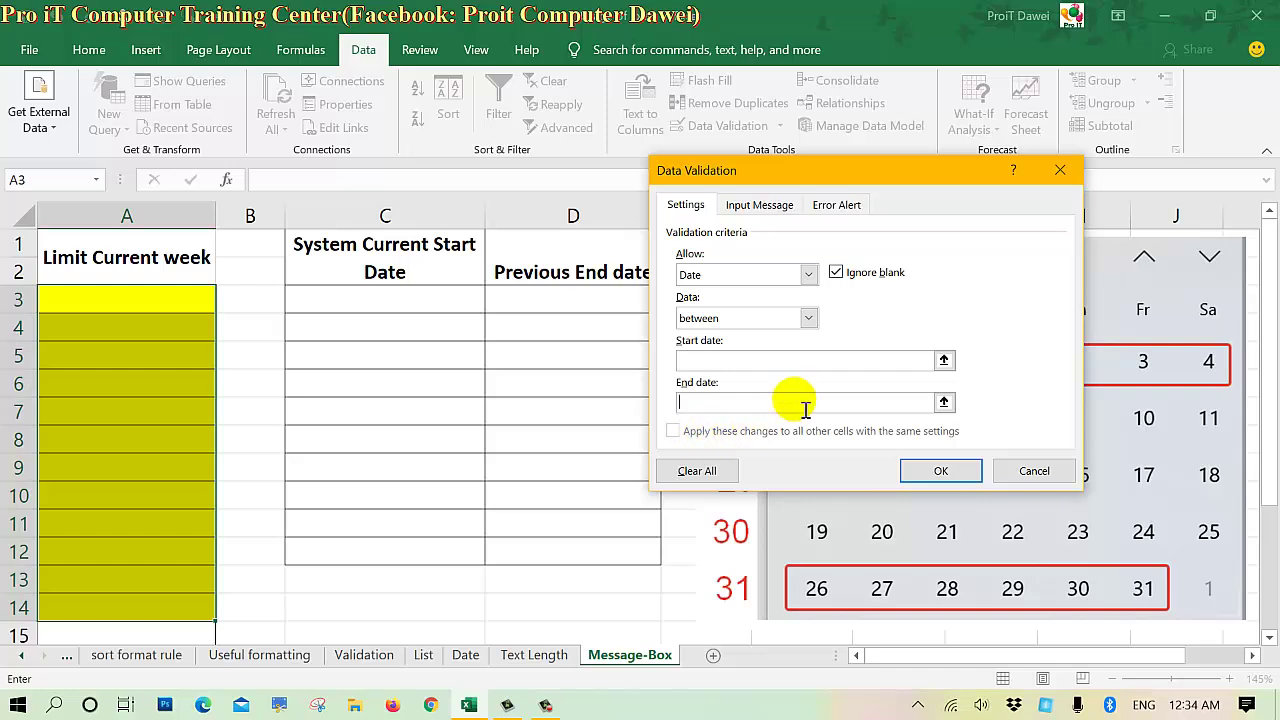
click(1012, 482)
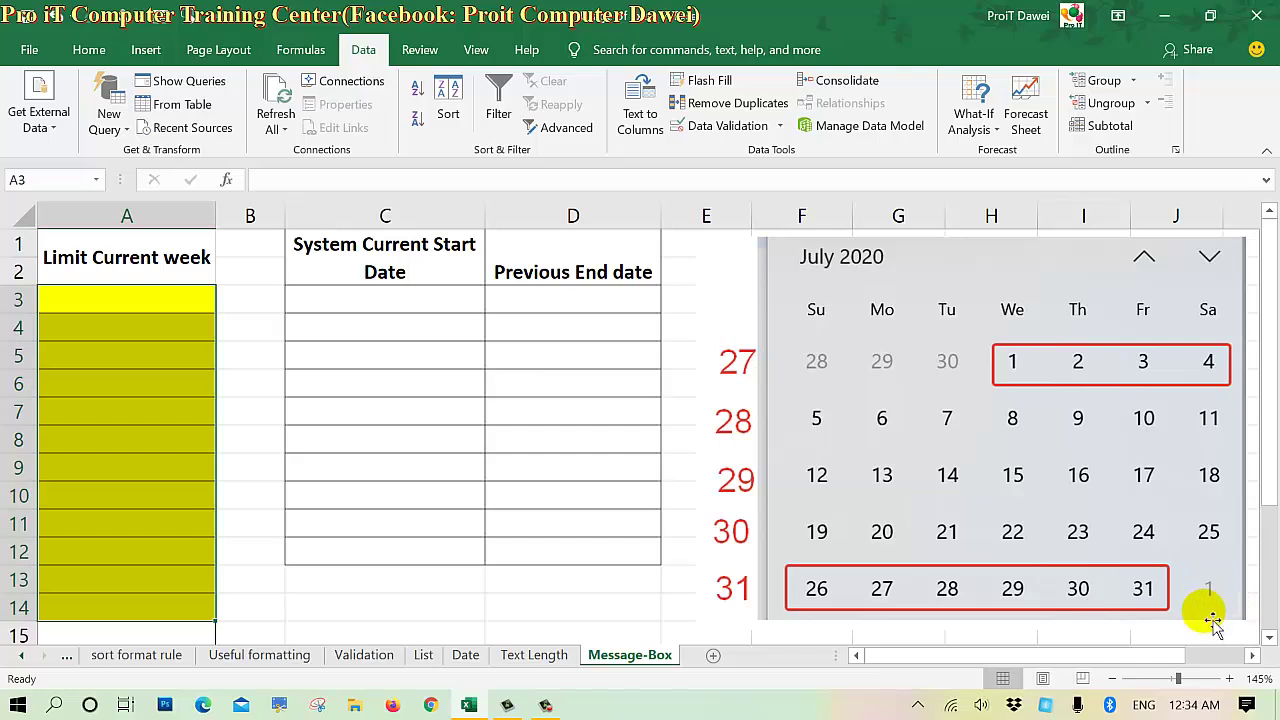
click(1198, 705)
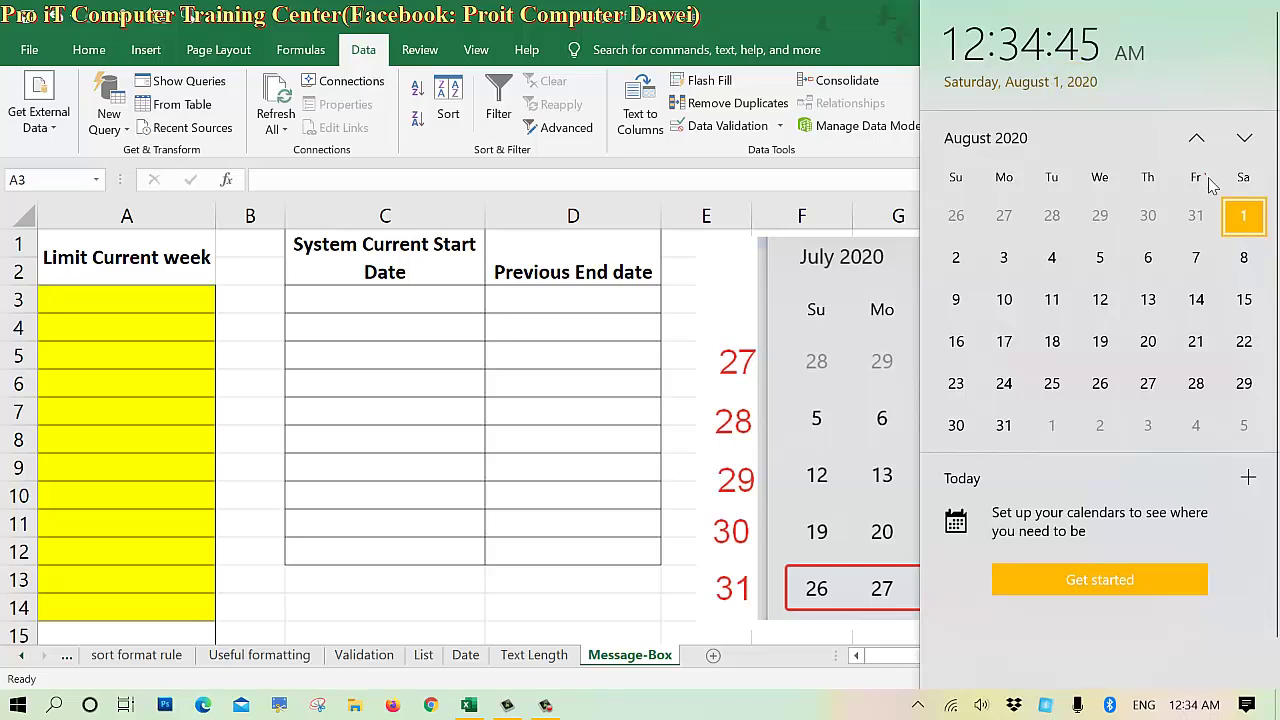
click(816, 380)
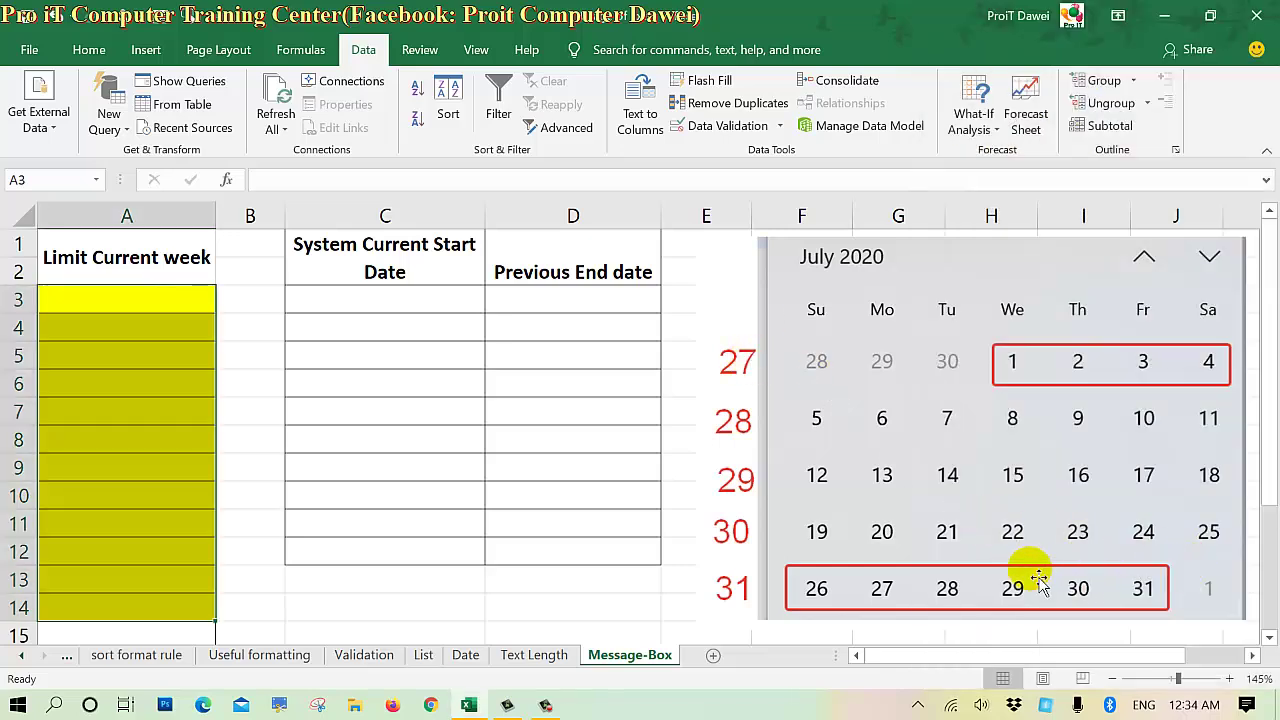
click(1143, 600)
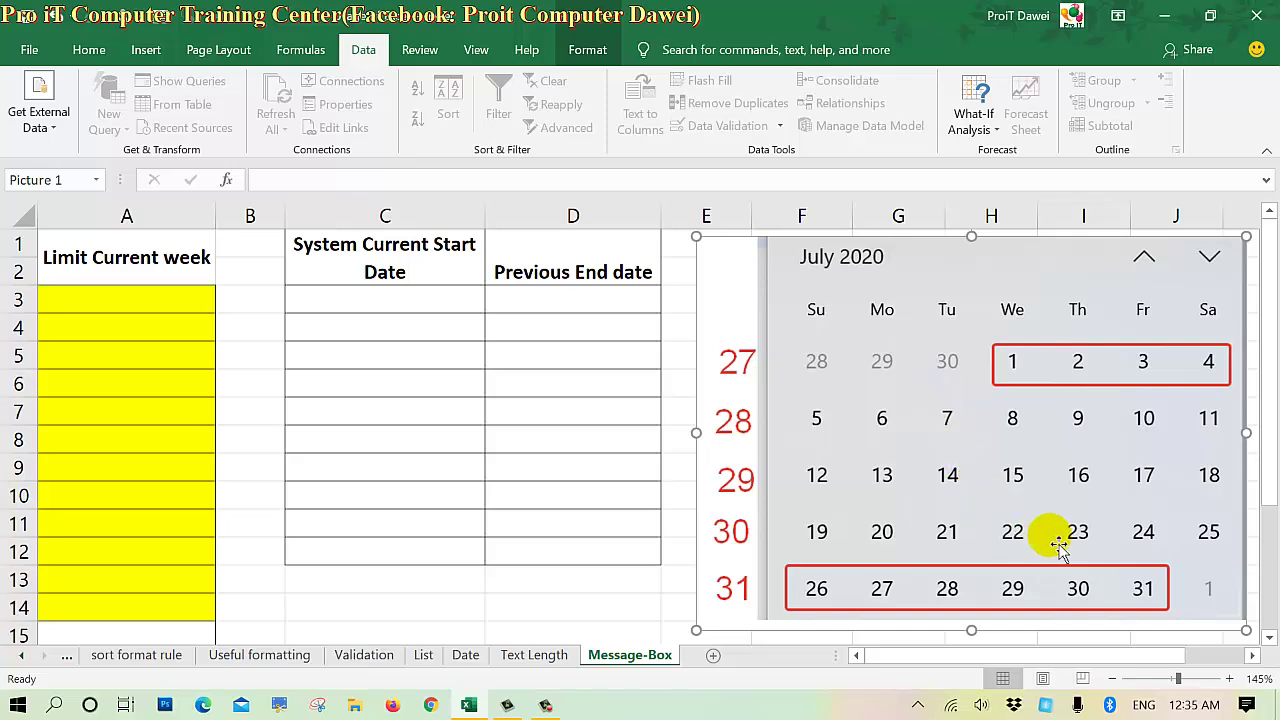
- Put today's date 01-08-2020 in C3 and the formula =C3-6 in D3
click(401, 310)
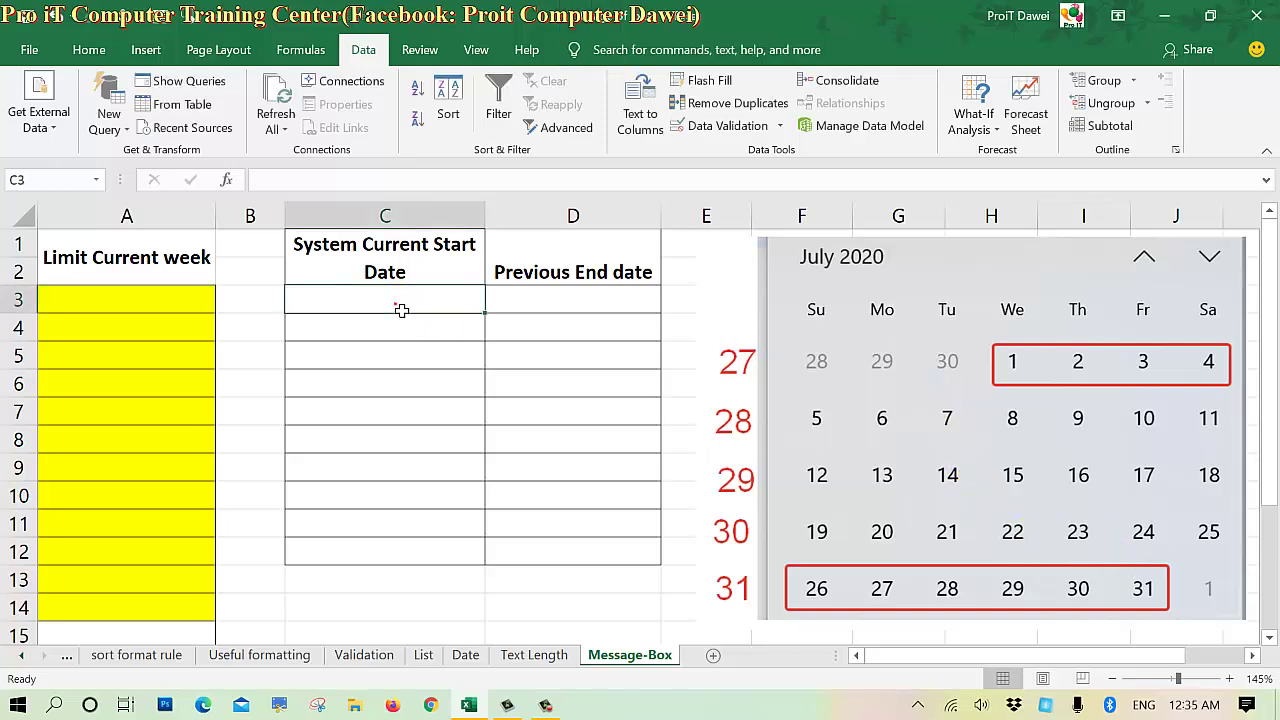
key(ctrl+semicolon)
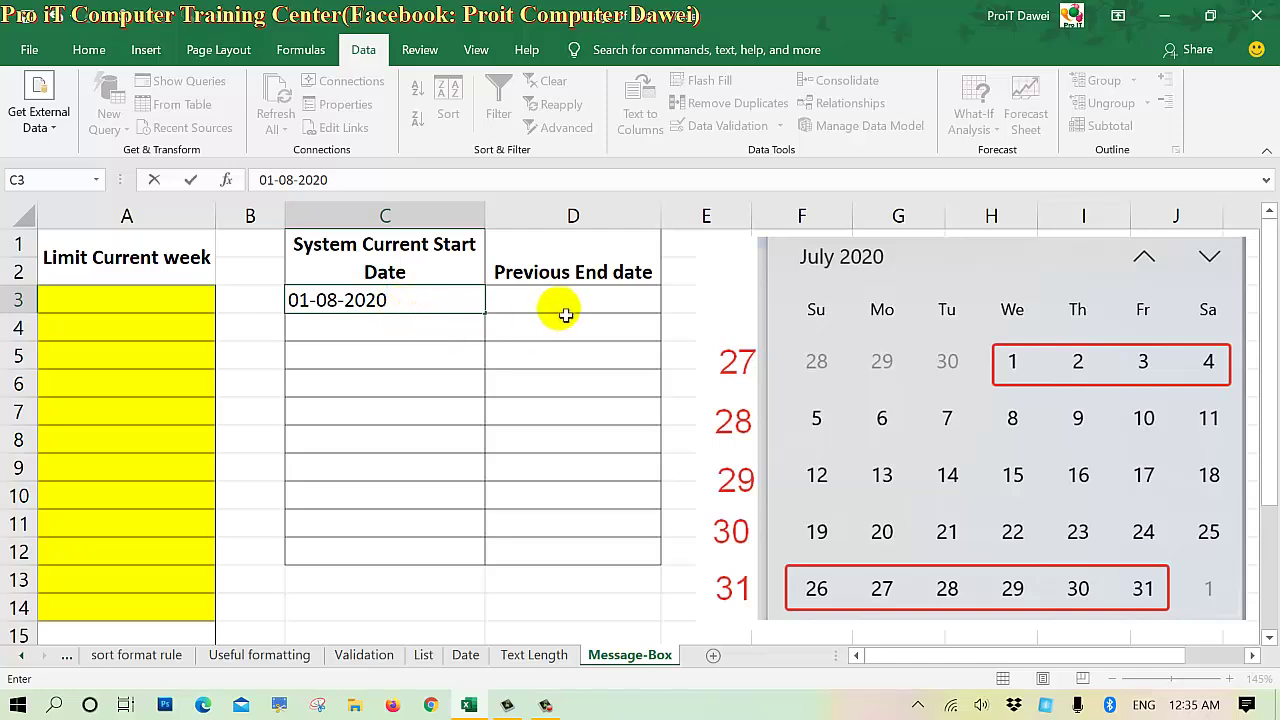
click(568, 311)
text(=)
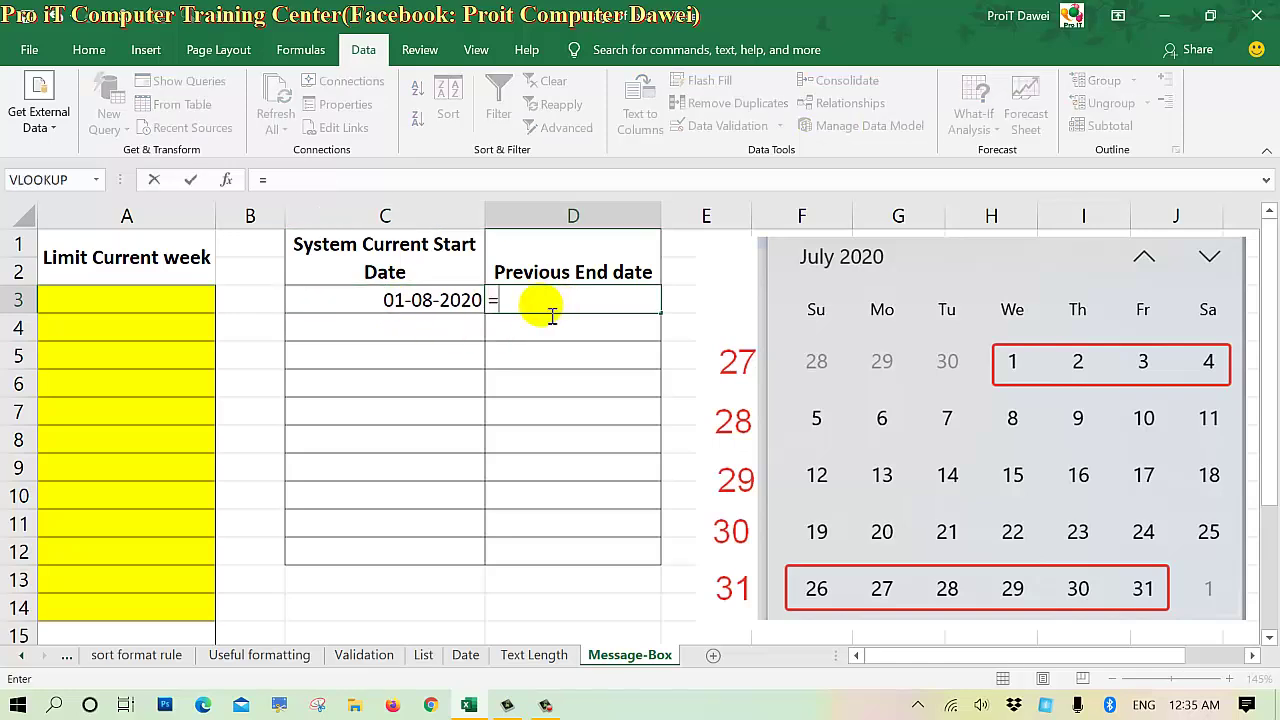
click(410, 299)
text(-6)
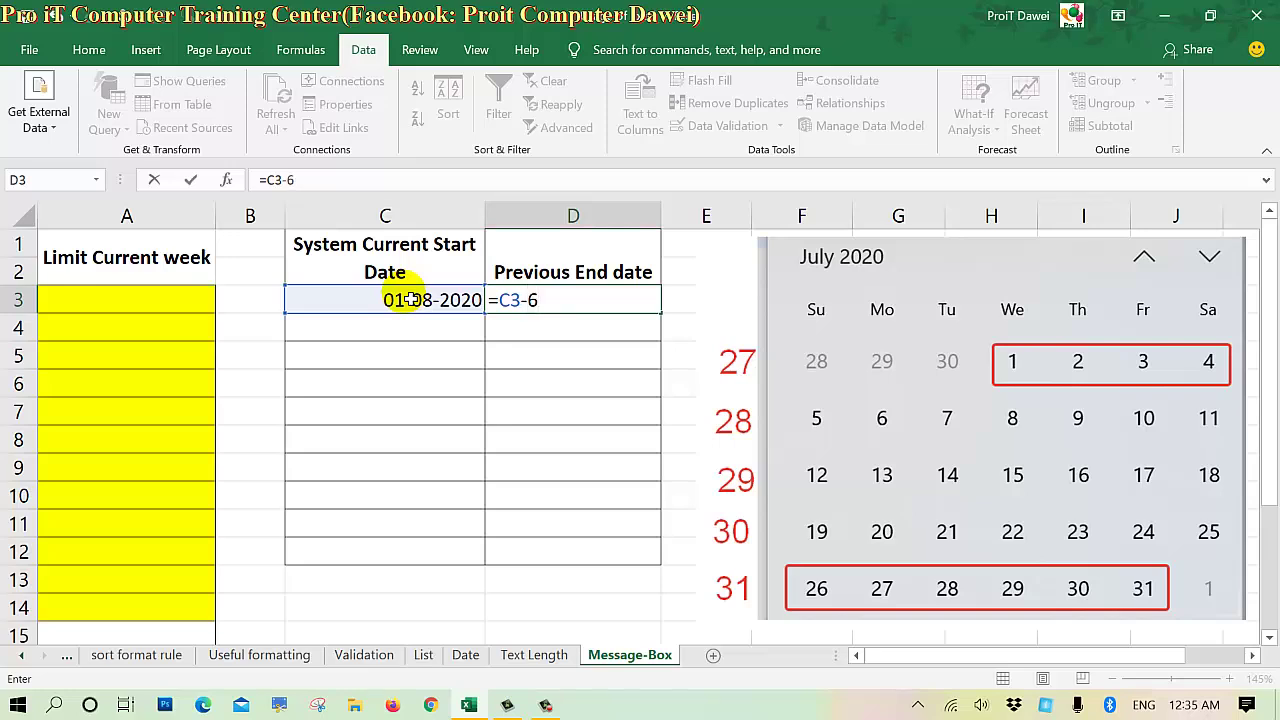
key(Return)
- Fill the next date into C4 and copy the D3 formula down to D4
click(440, 330)
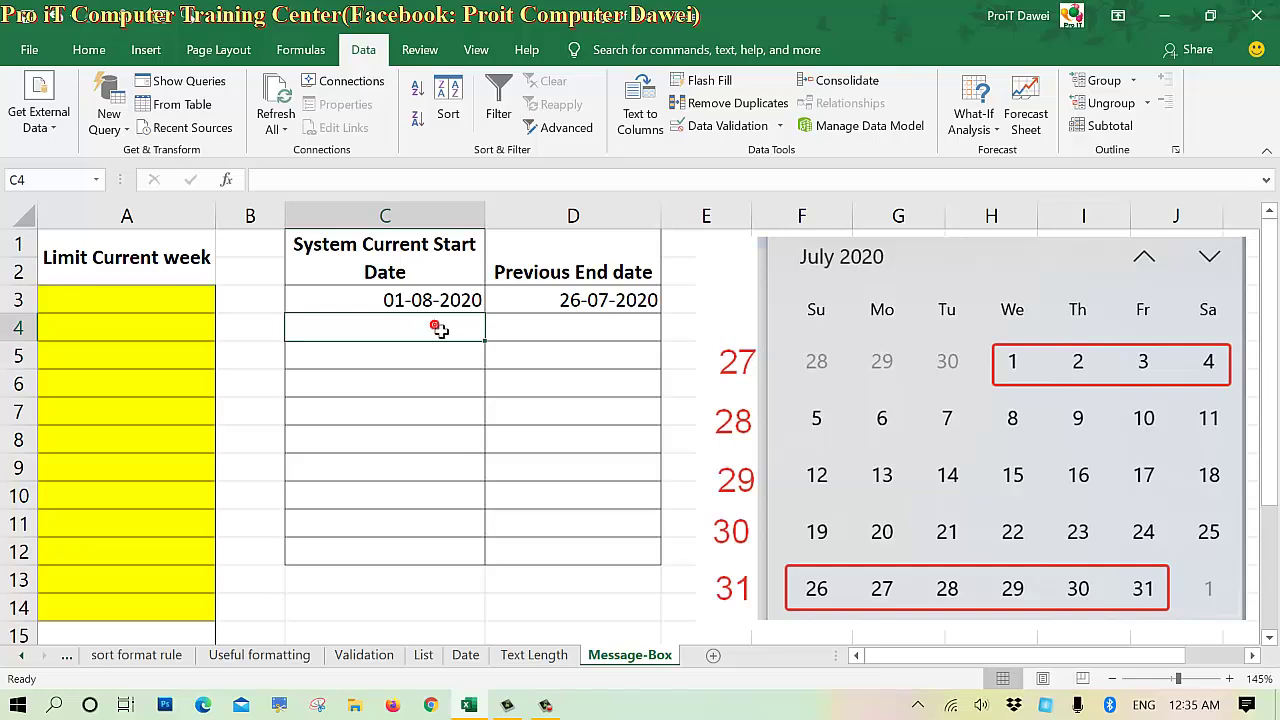
click(432, 537)
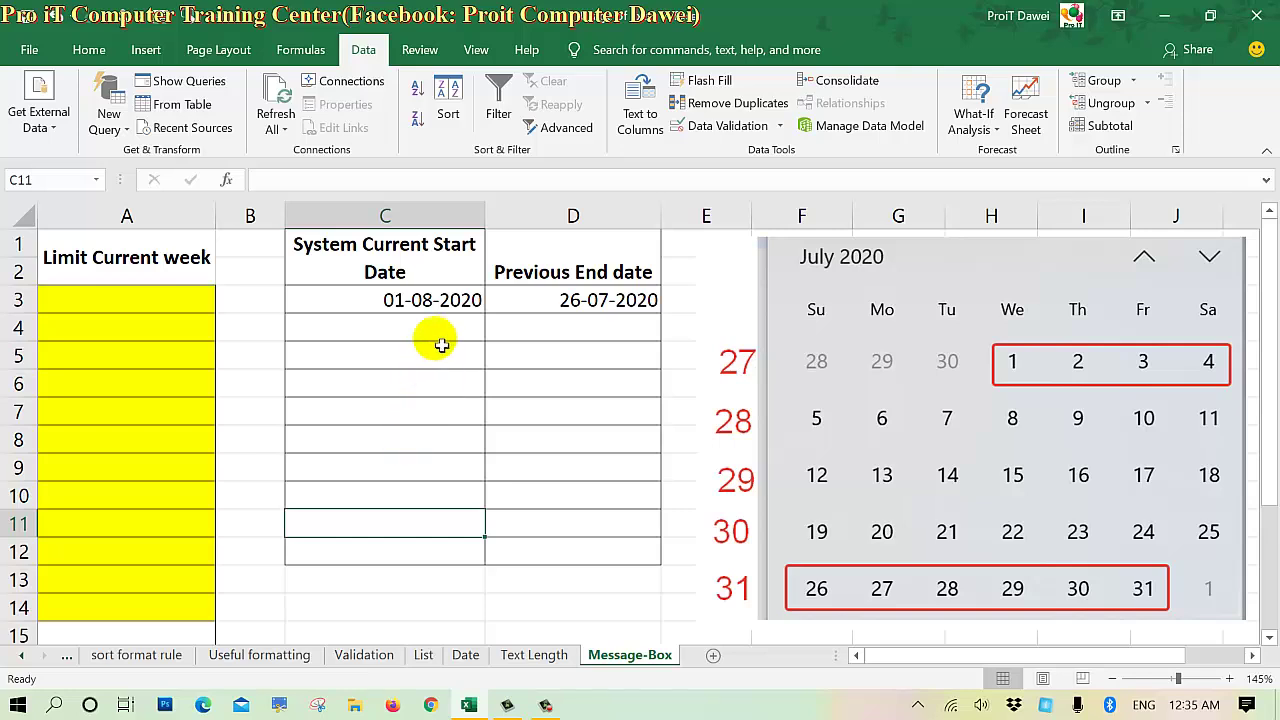
click(442, 306)
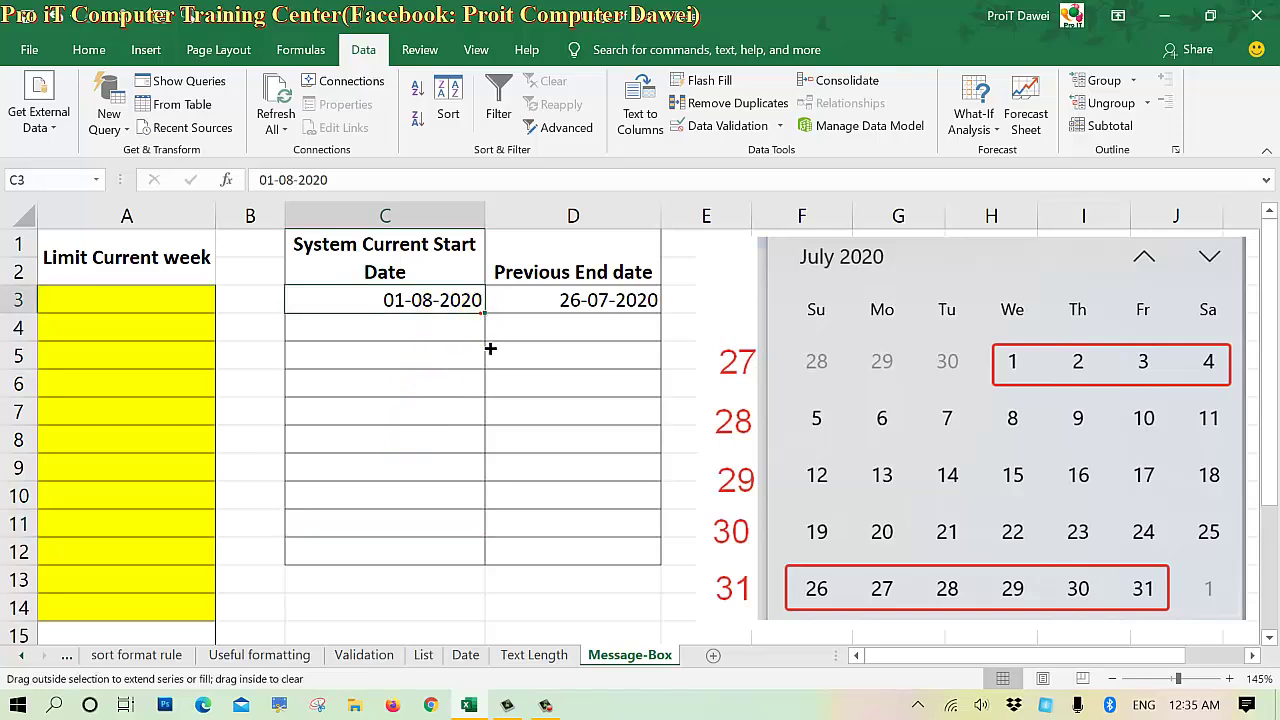
drag(490, 348, 485, 350)
click(455, 335)
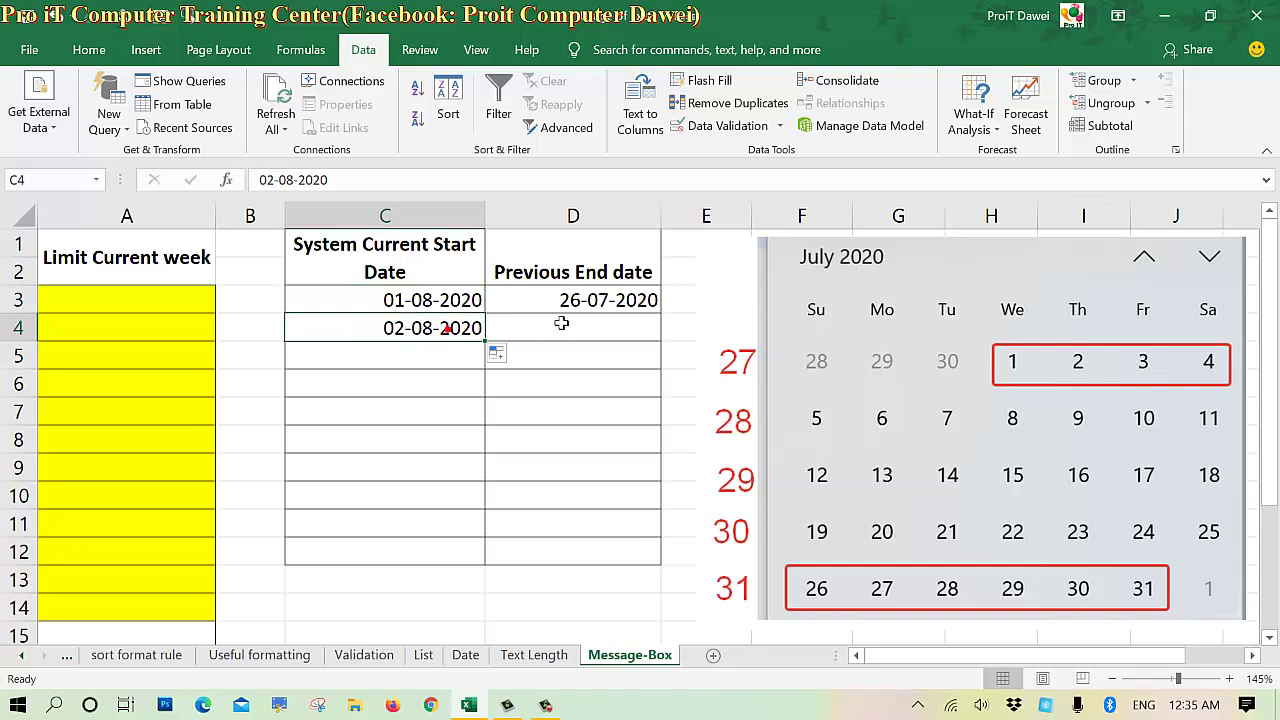
click(577, 311)
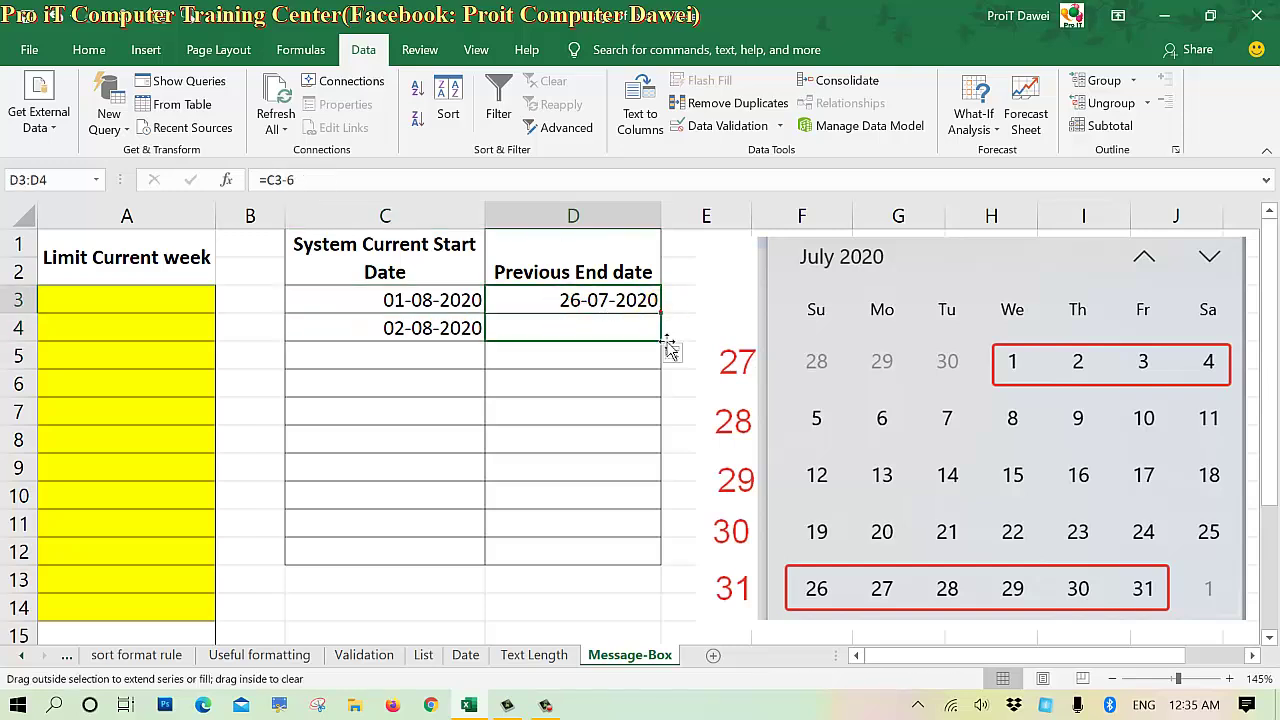
drag(670, 316, 668, 345)
click(603, 336)
click(455, 340)
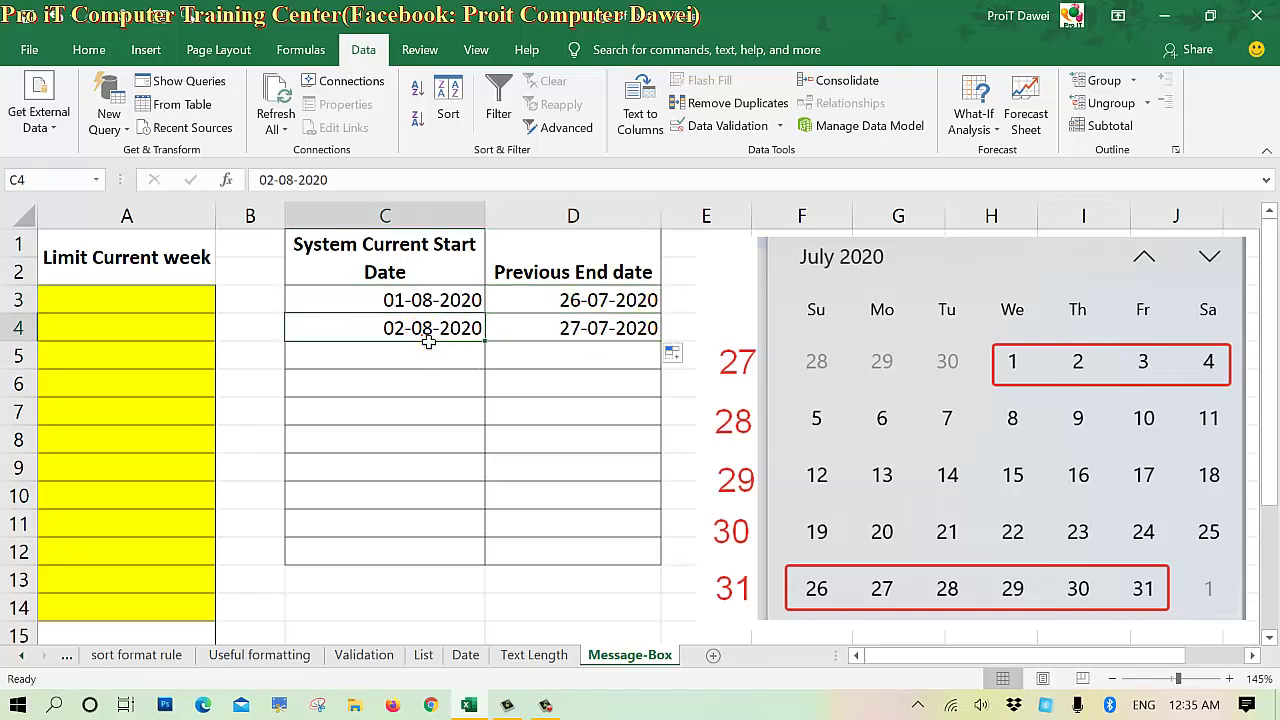
click(606, 339)
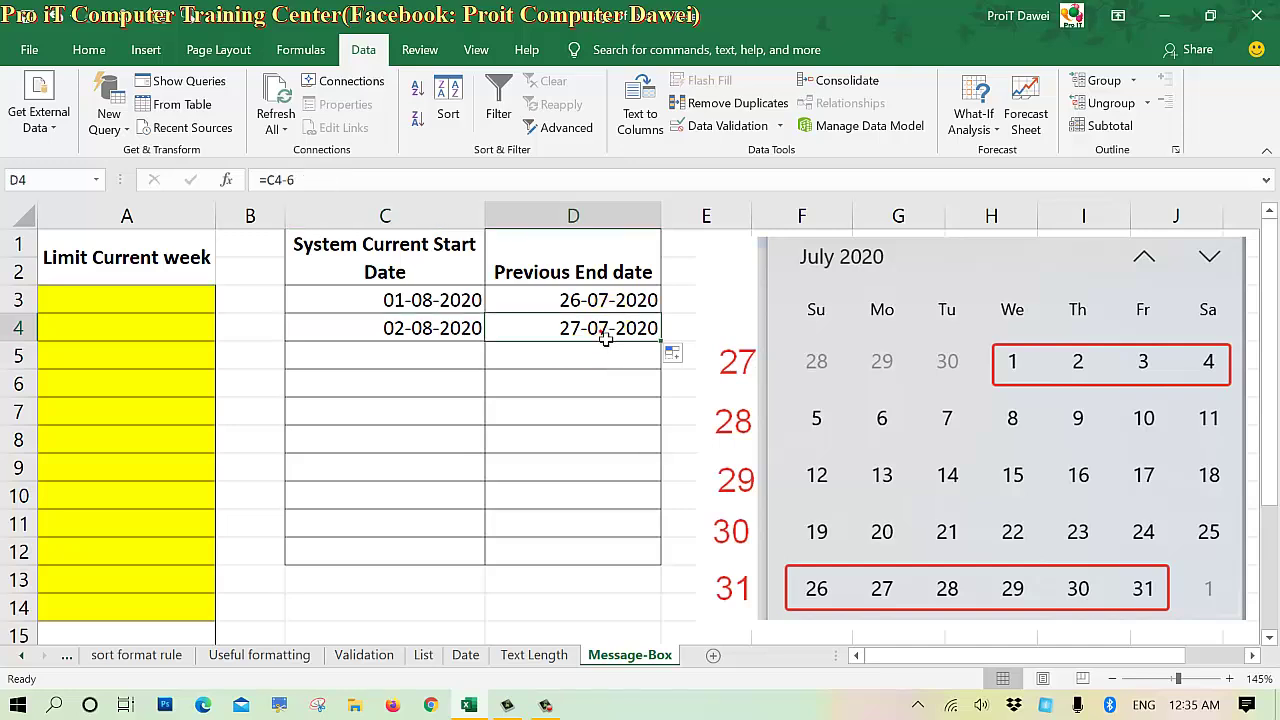
- Extend the dates and formula into row 5, then clear the test entries in C4:D5
click(443, 310)
click(460, 330)
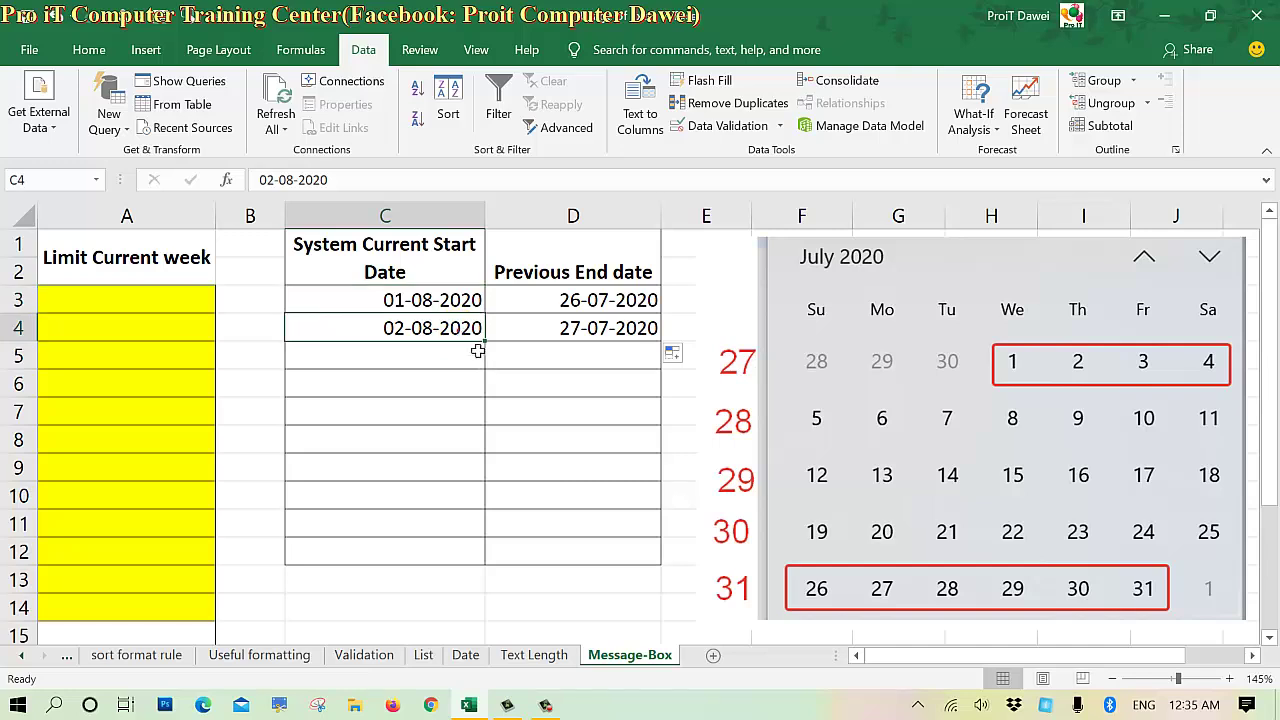
drag(480, 343, 480, 366)
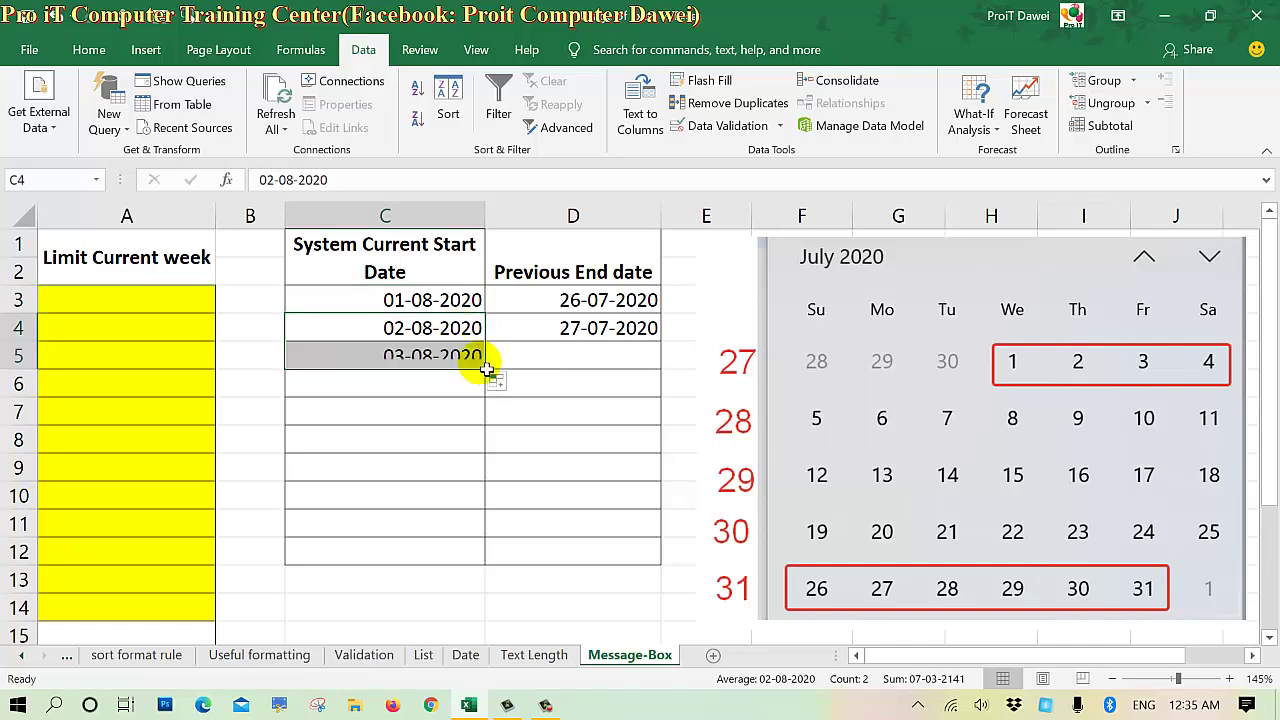
double_click(627, 345)
drag(660, 342, 643, 385)
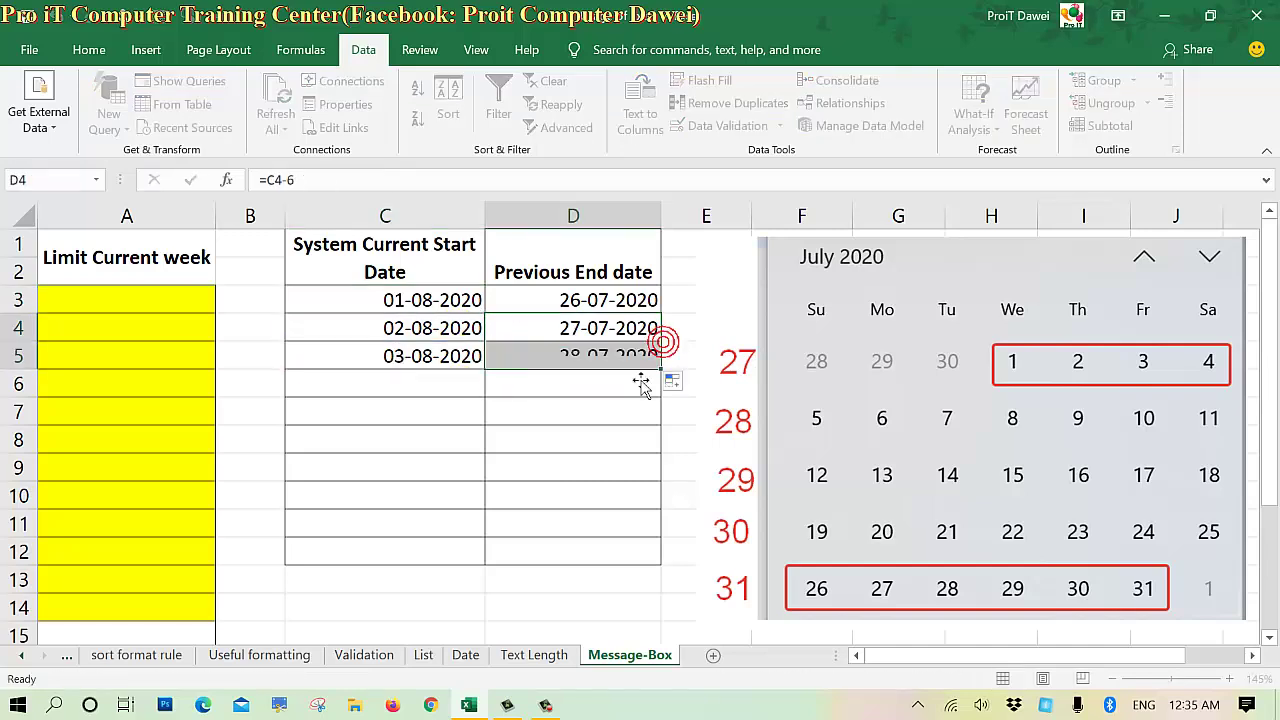
click(615, 362)
click(415, 355)
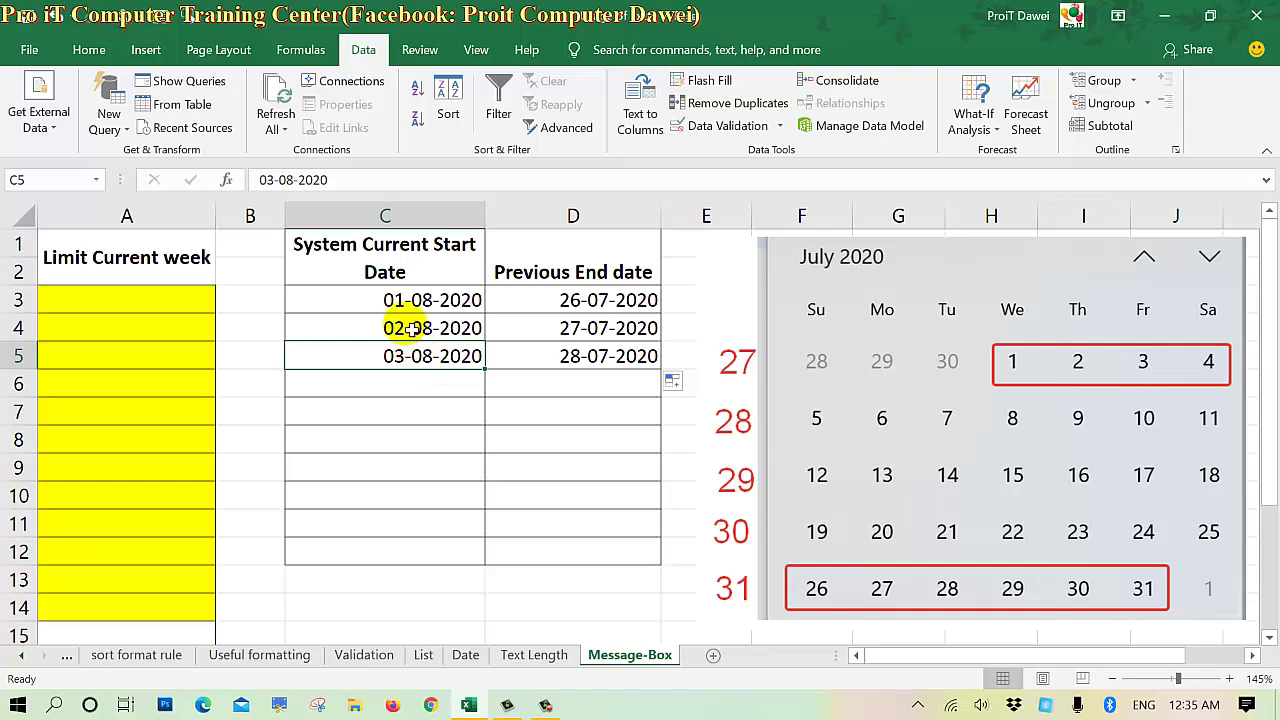
mouse_move(423, 328)
mouse_down()
mouse_move(440, 382)
mouse_move(585, 368)
mouse_up()
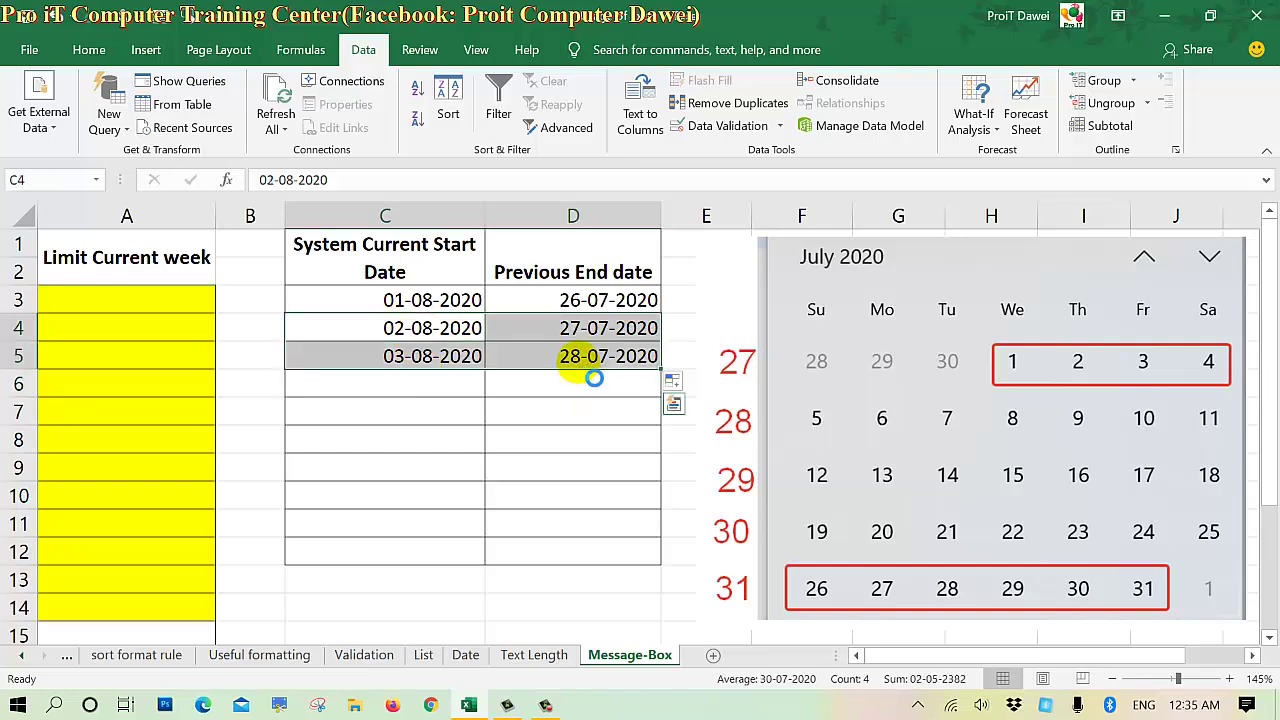
key(Delete)
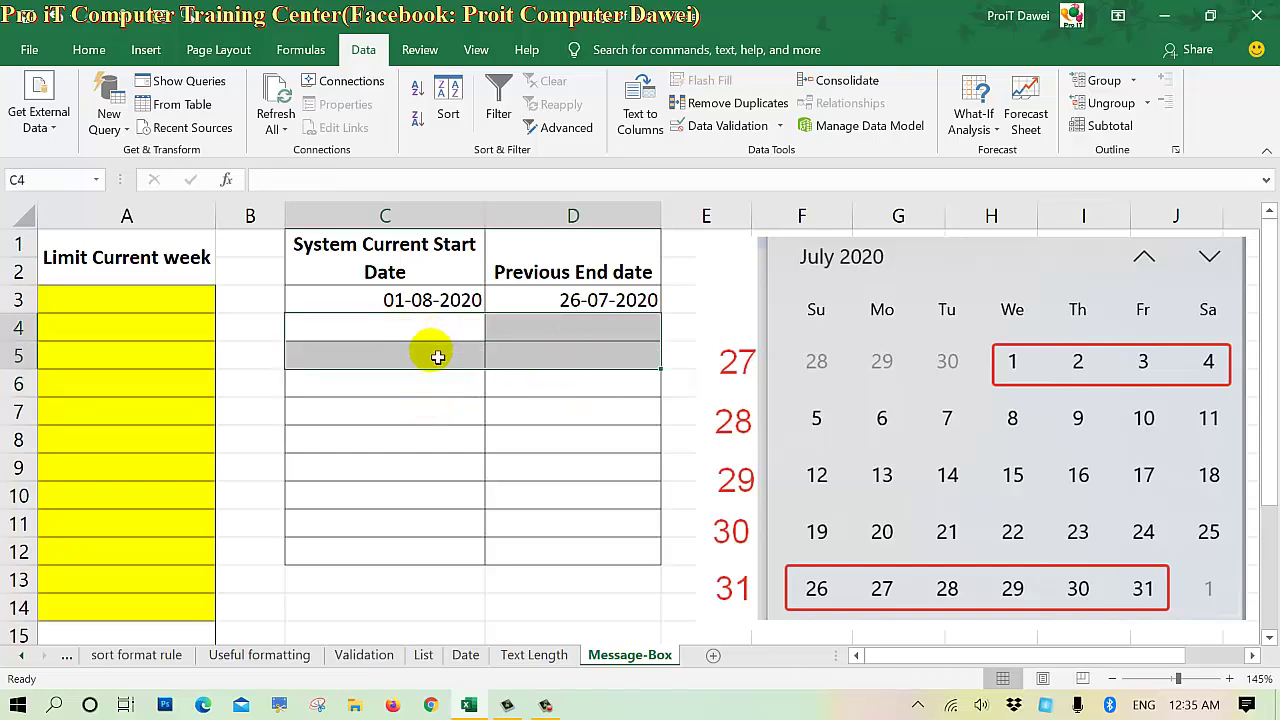
- Enter 26-08-2020 in C9 and inspect its day, month and year parts without changing them
click(421, 477)
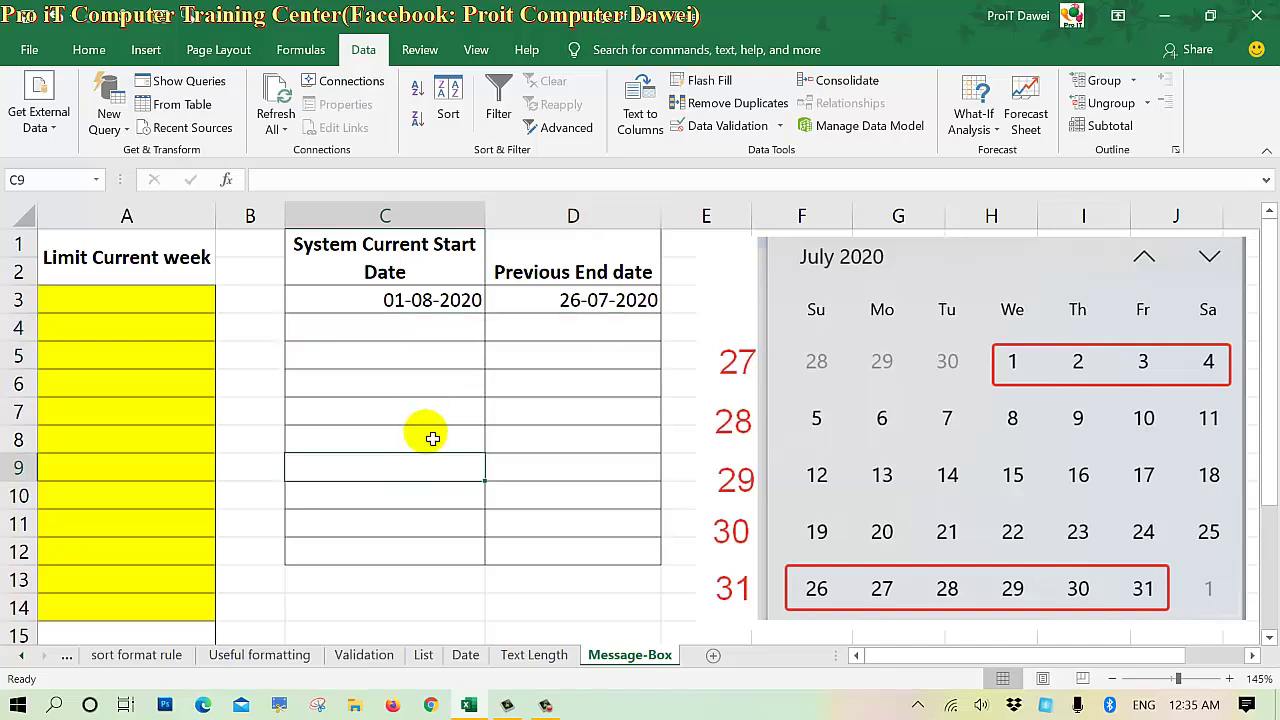
text(26-8-2020)
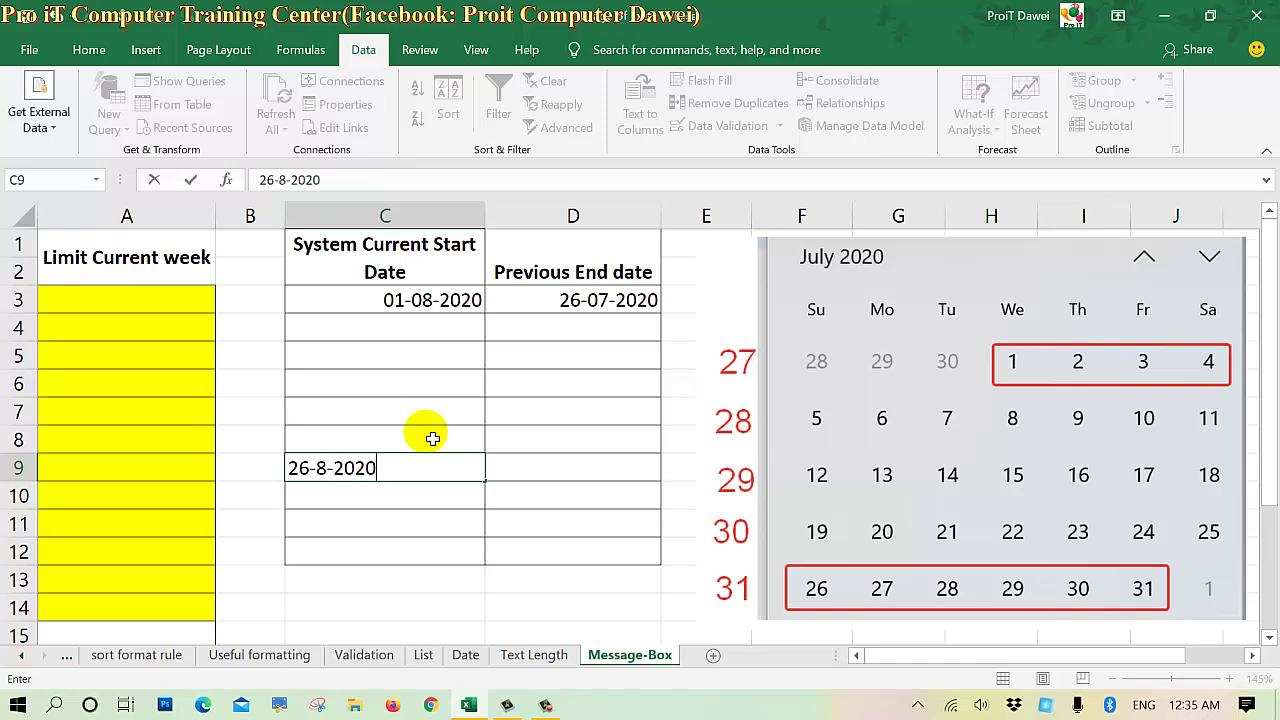
key(Return)
click(416, 470)
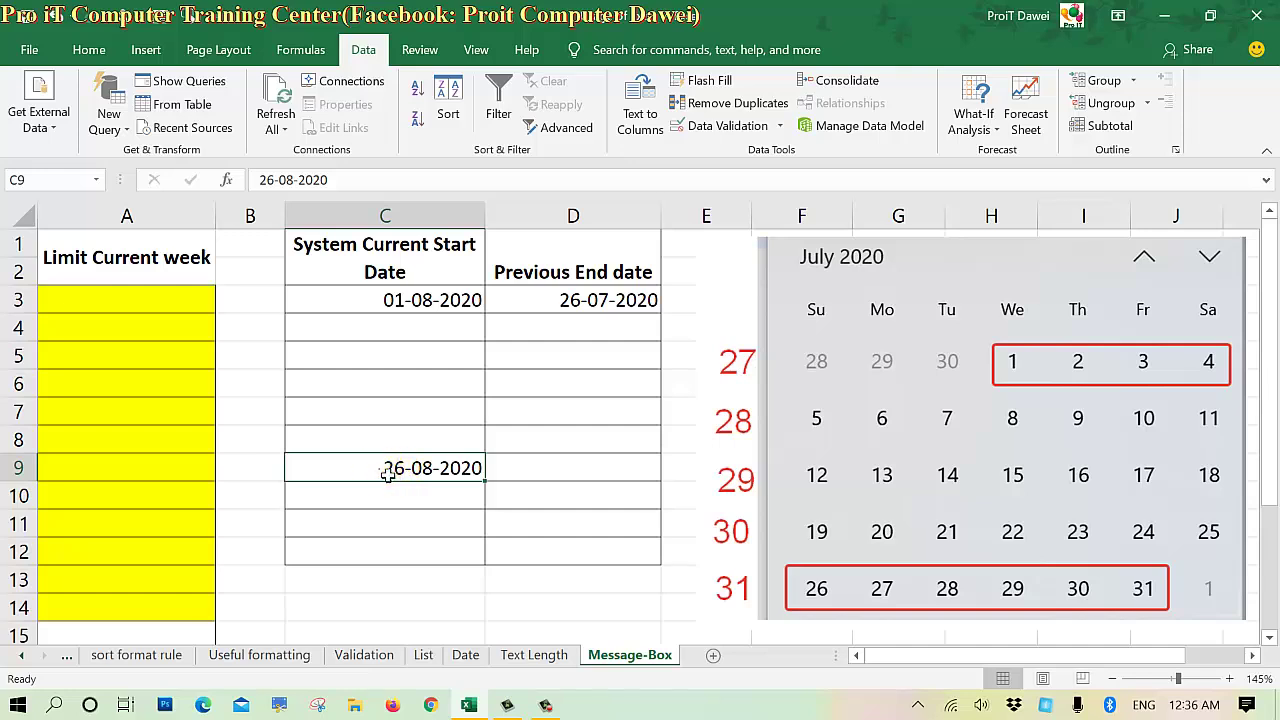
double_click(400, 480)
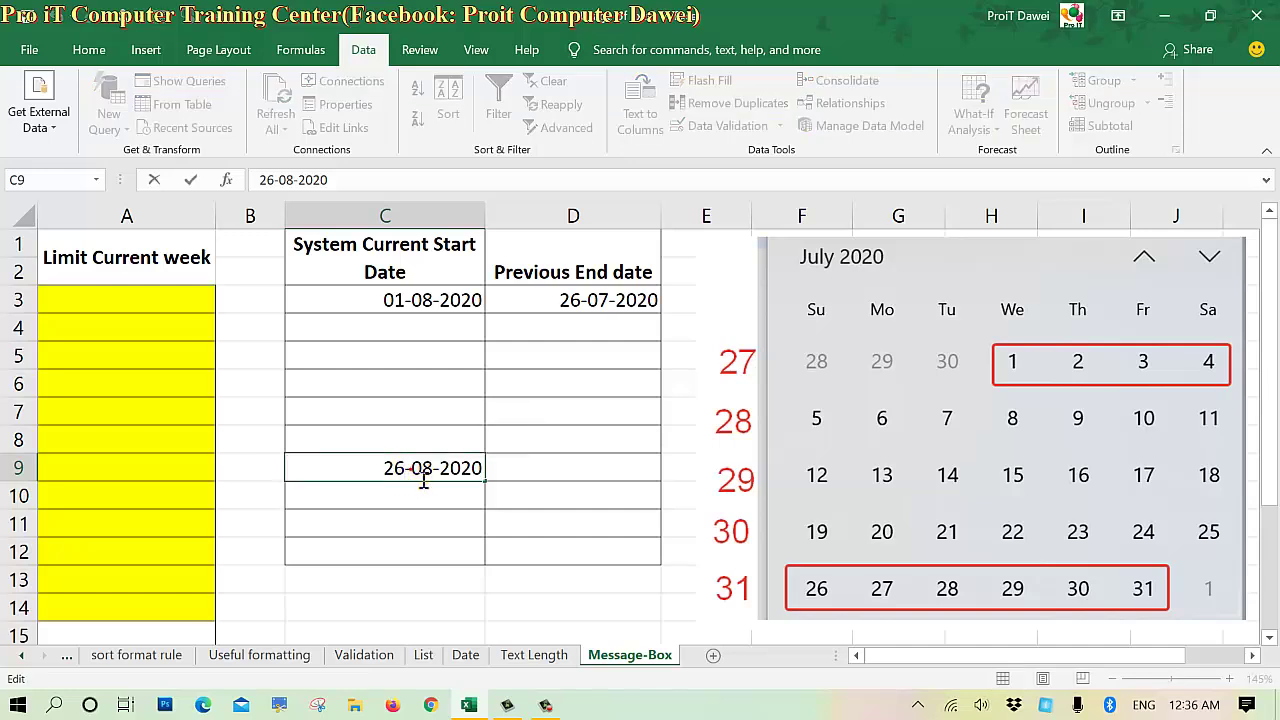
drag(422, 470, 455, 478)
double_click(427, 476)
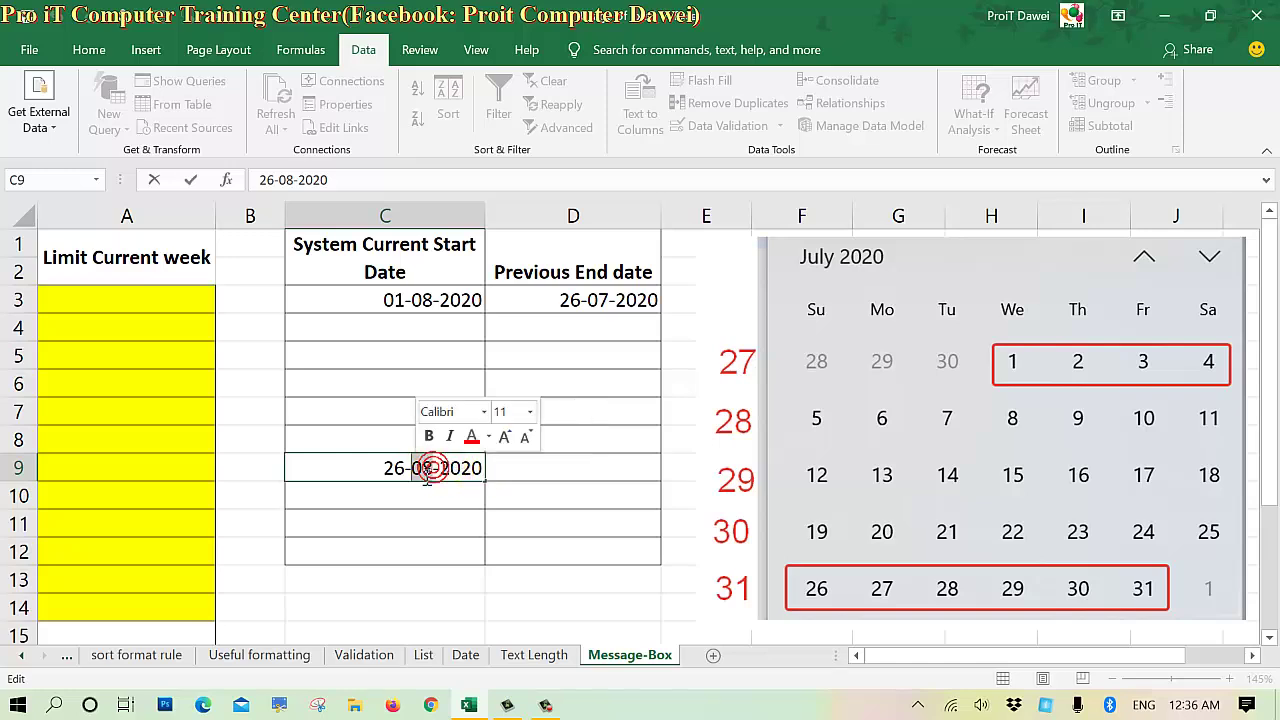
drag(414, 482, 455, 478)
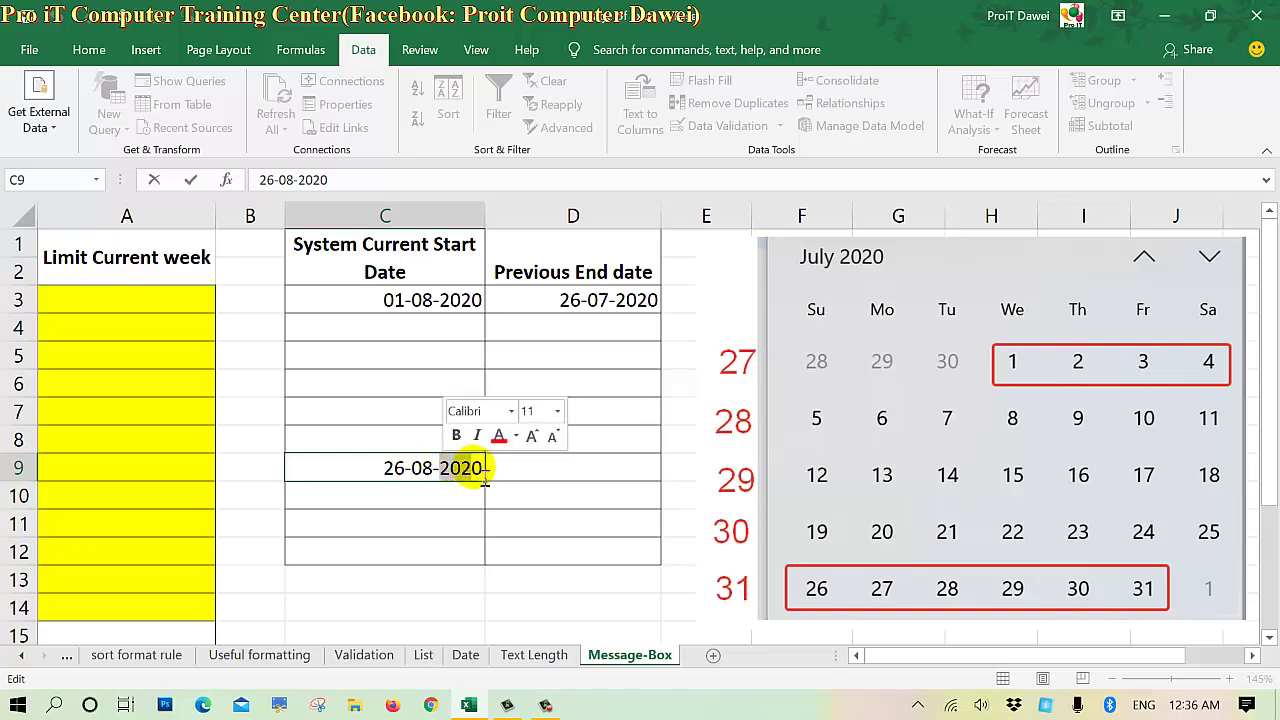
click(475, 497)
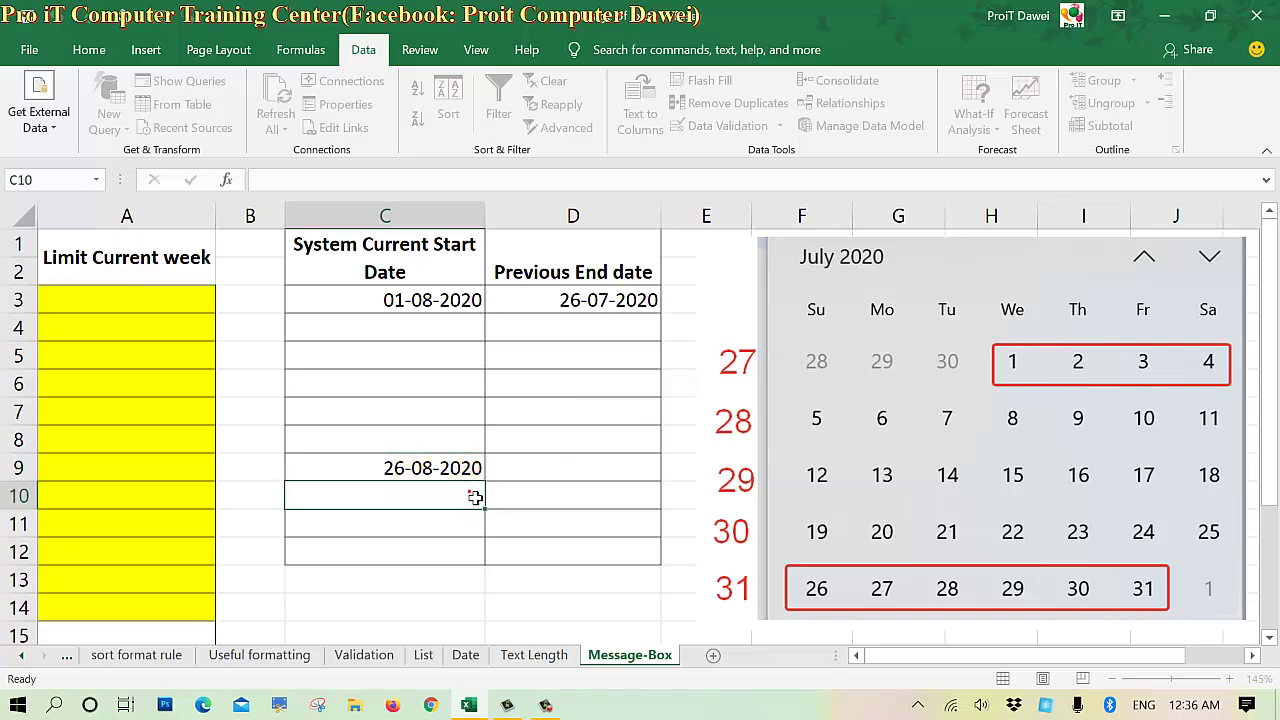
click(414, 470)
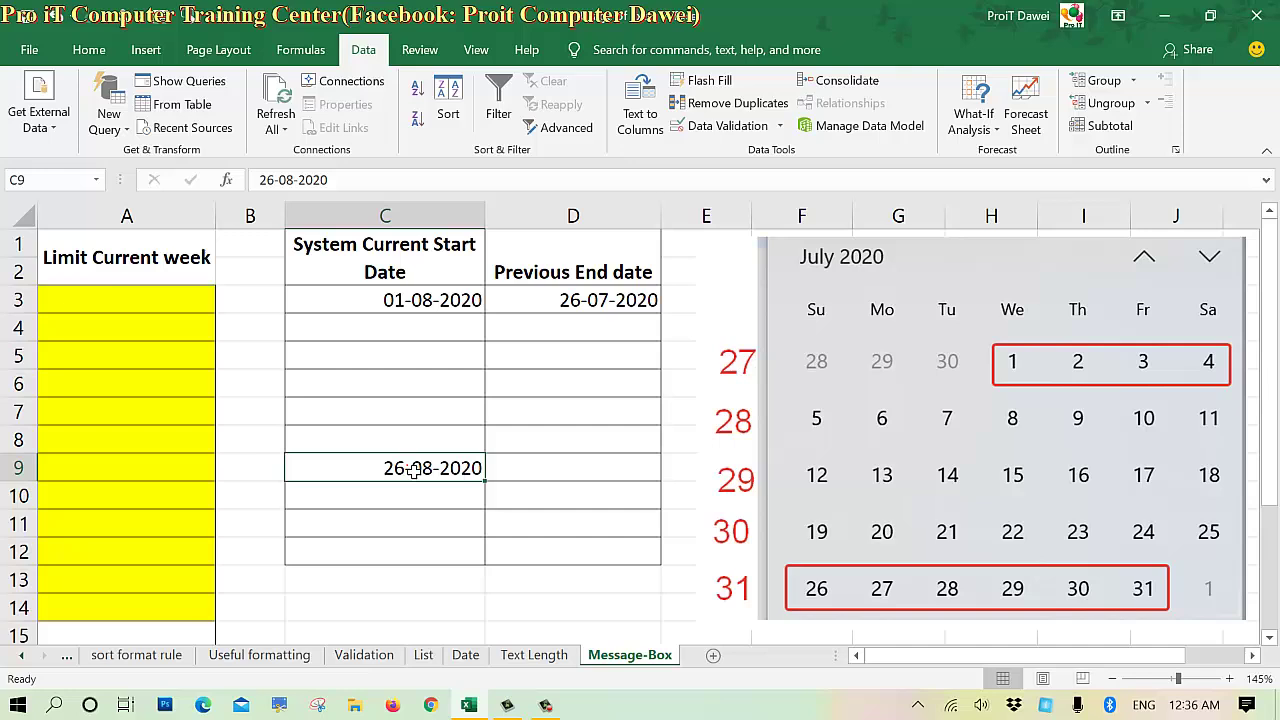
- Check today's date on the taskbar calendar and fill dates upward from C9 to C4
click(1195, 705)
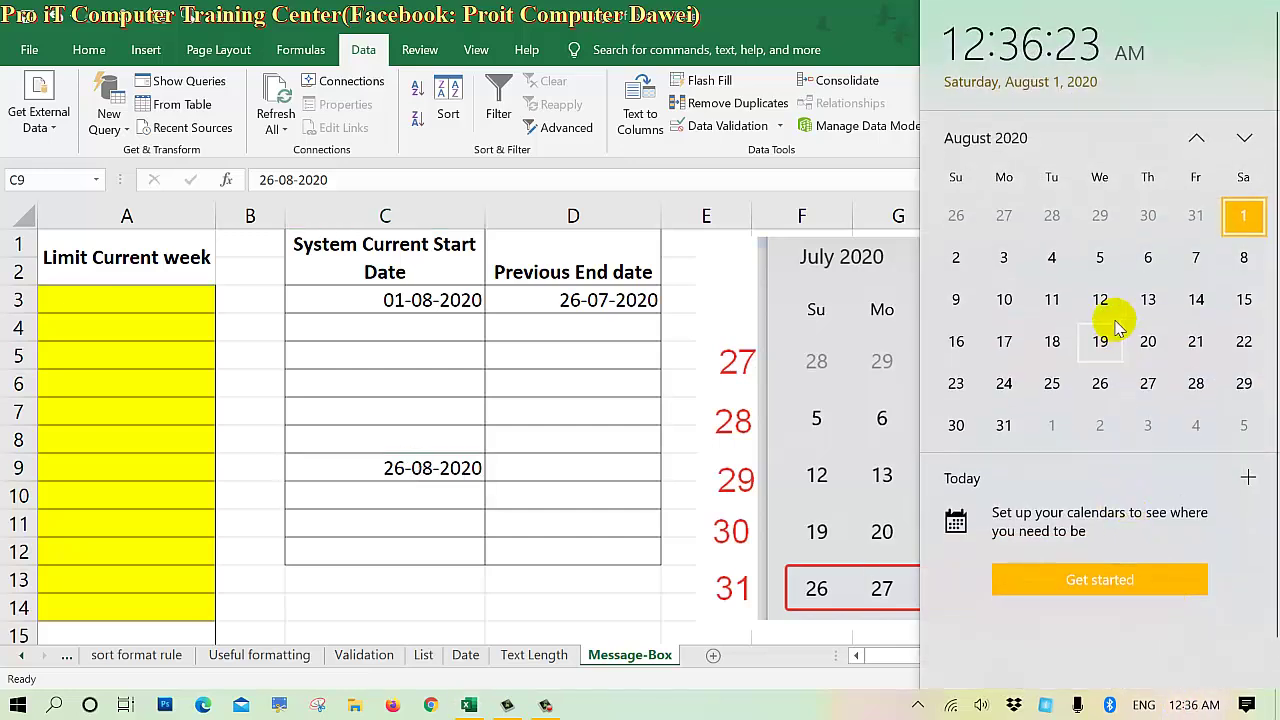
click(437, 468)
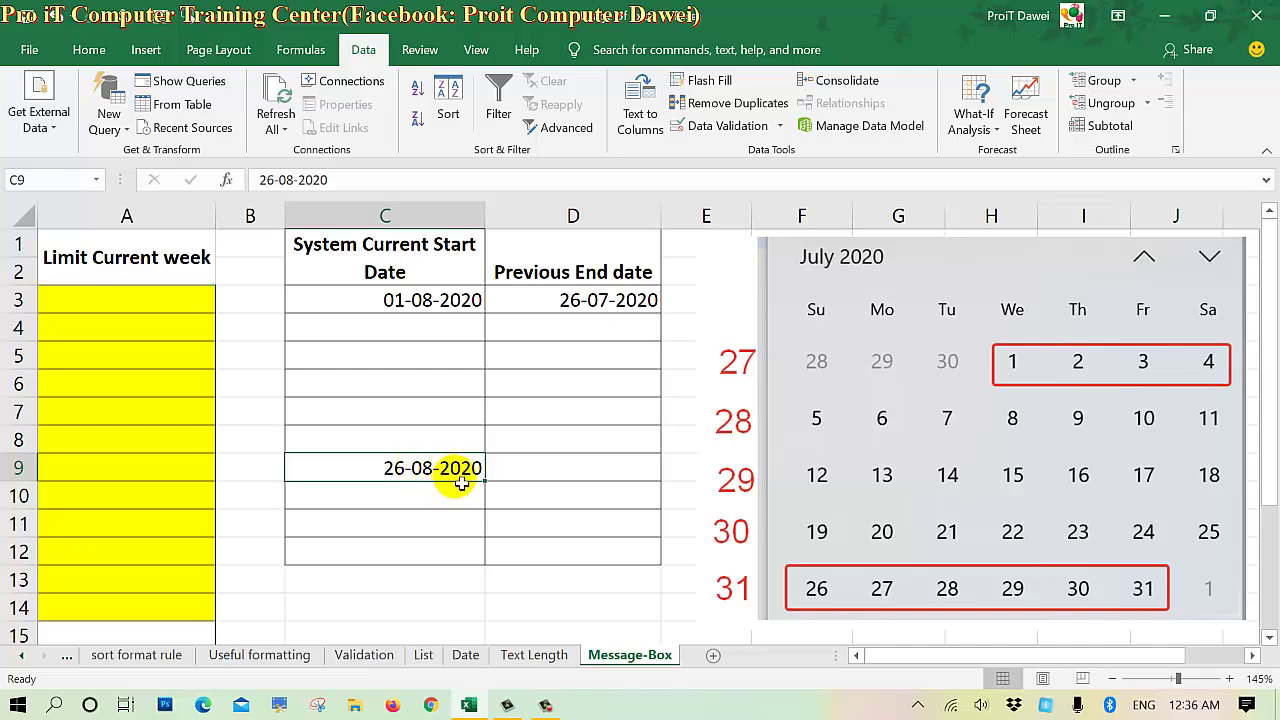
drag(490, 487, 471, 323)
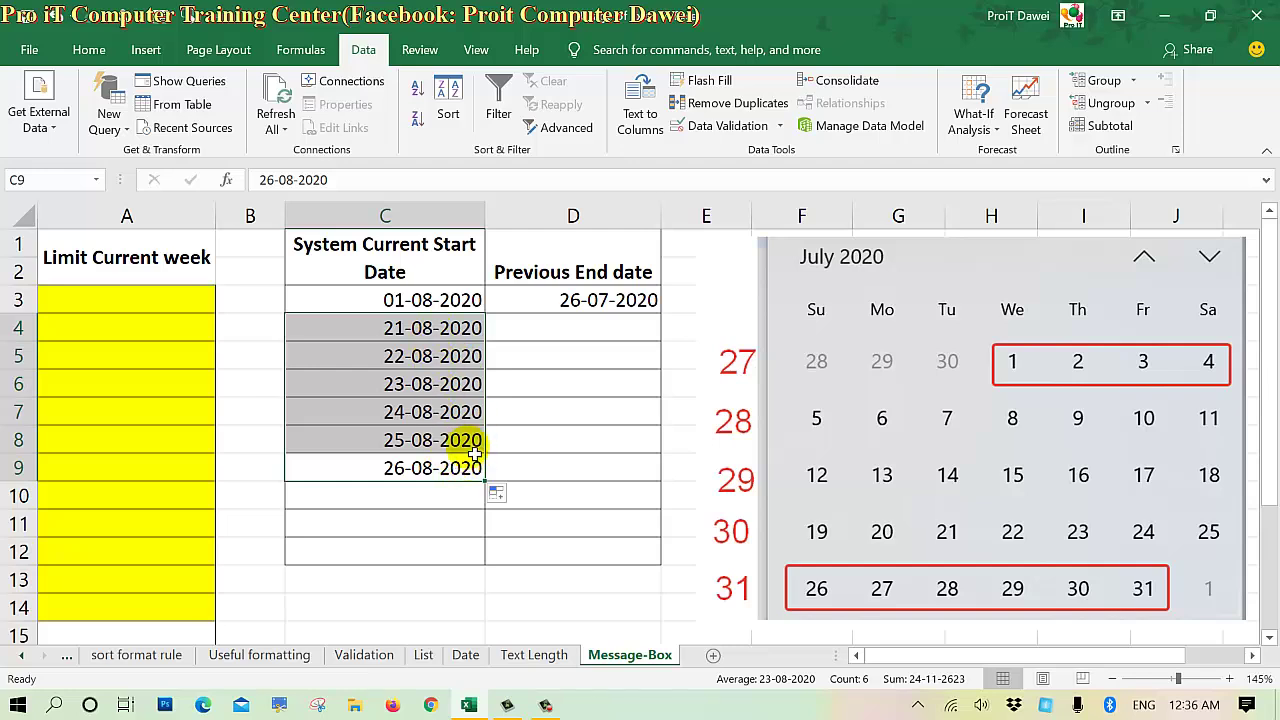
click(446, 472)
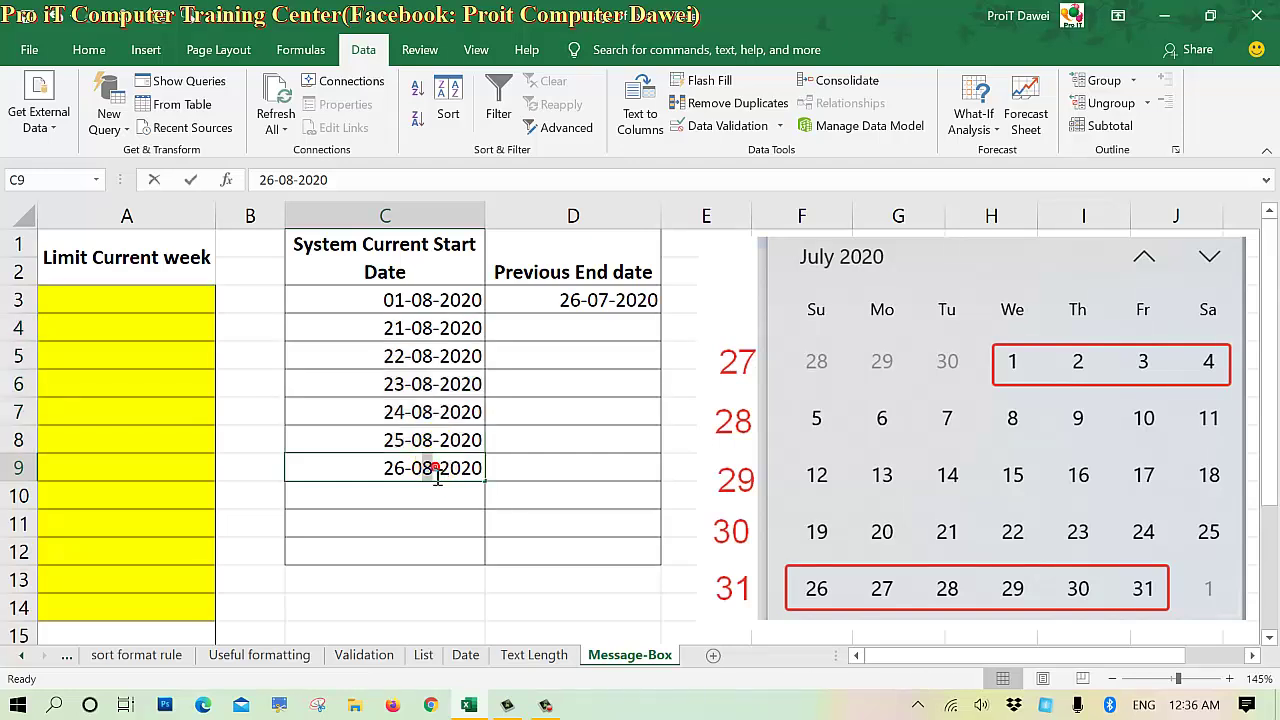
- Correct C9 to 26-07-2020 and refill C4:C8 with the July dates before it
double_click(436, 470)
text(7)
key(Return)
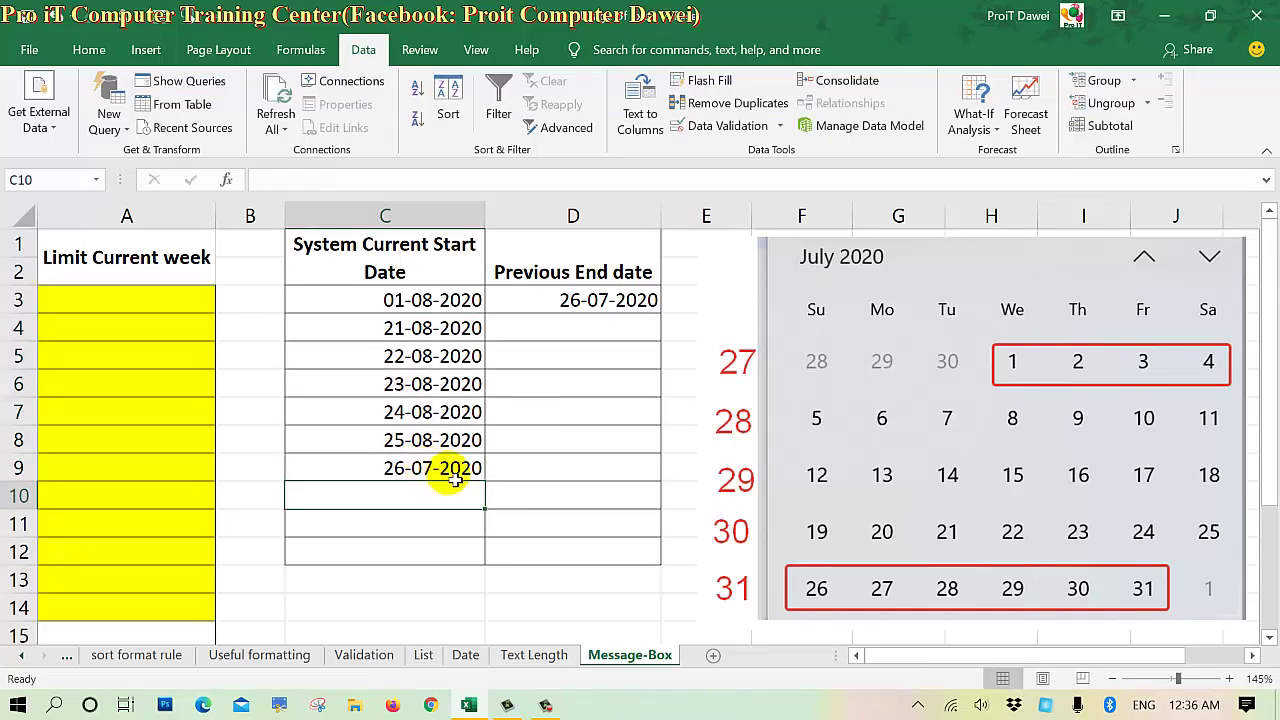
drag(492, 482, 425, 328)
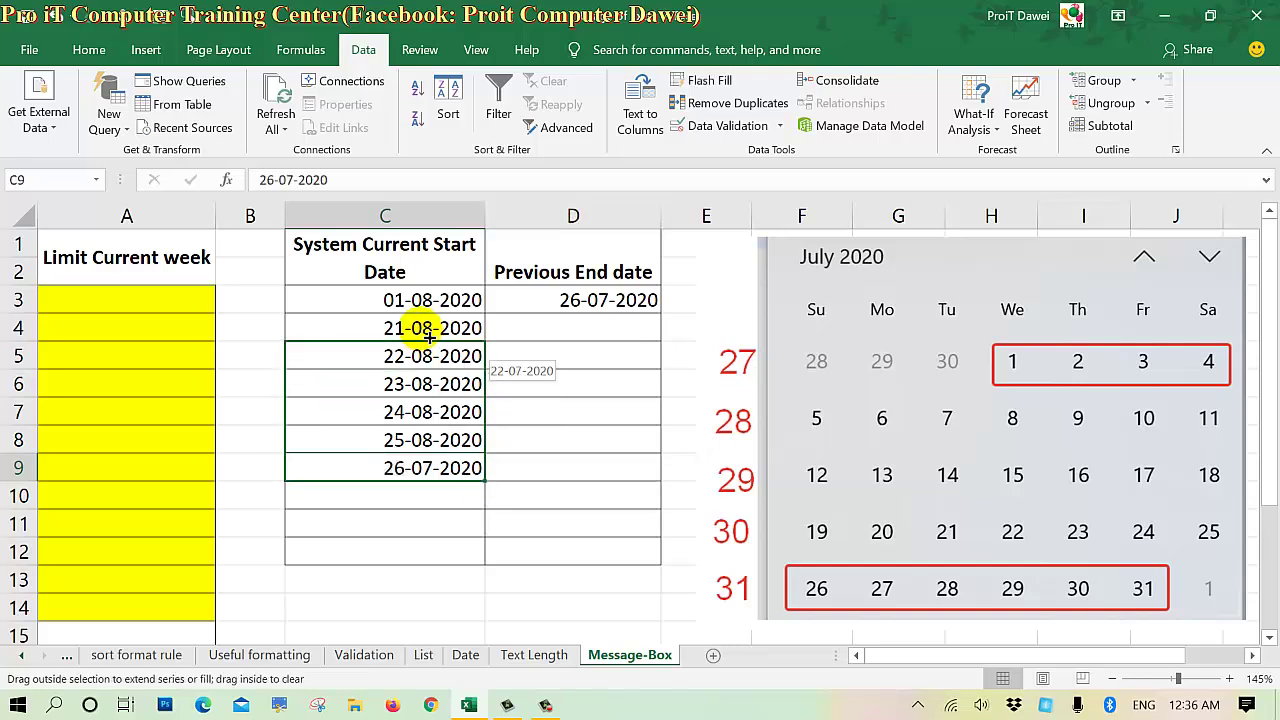
click(423, 305)
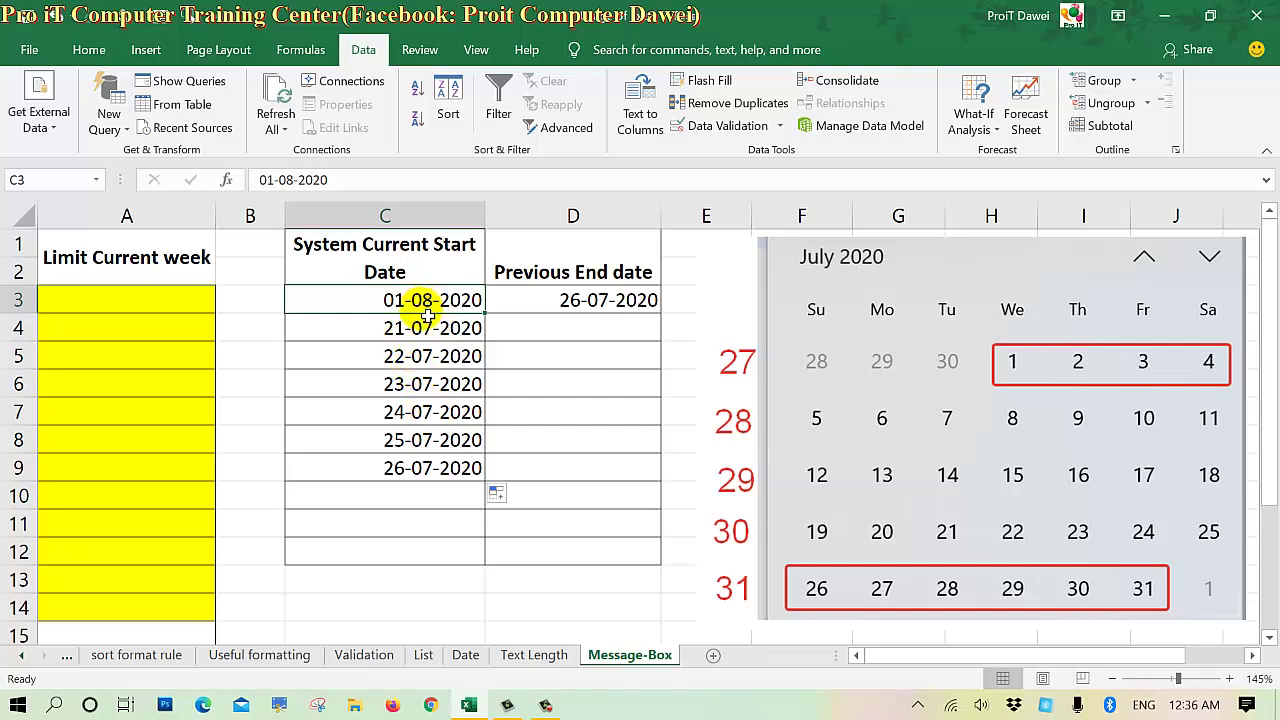
- Move 26-07-2020 into C4 and fill C5:C8 with 27-07-2020 through 30-07-2020
click(431, 336)
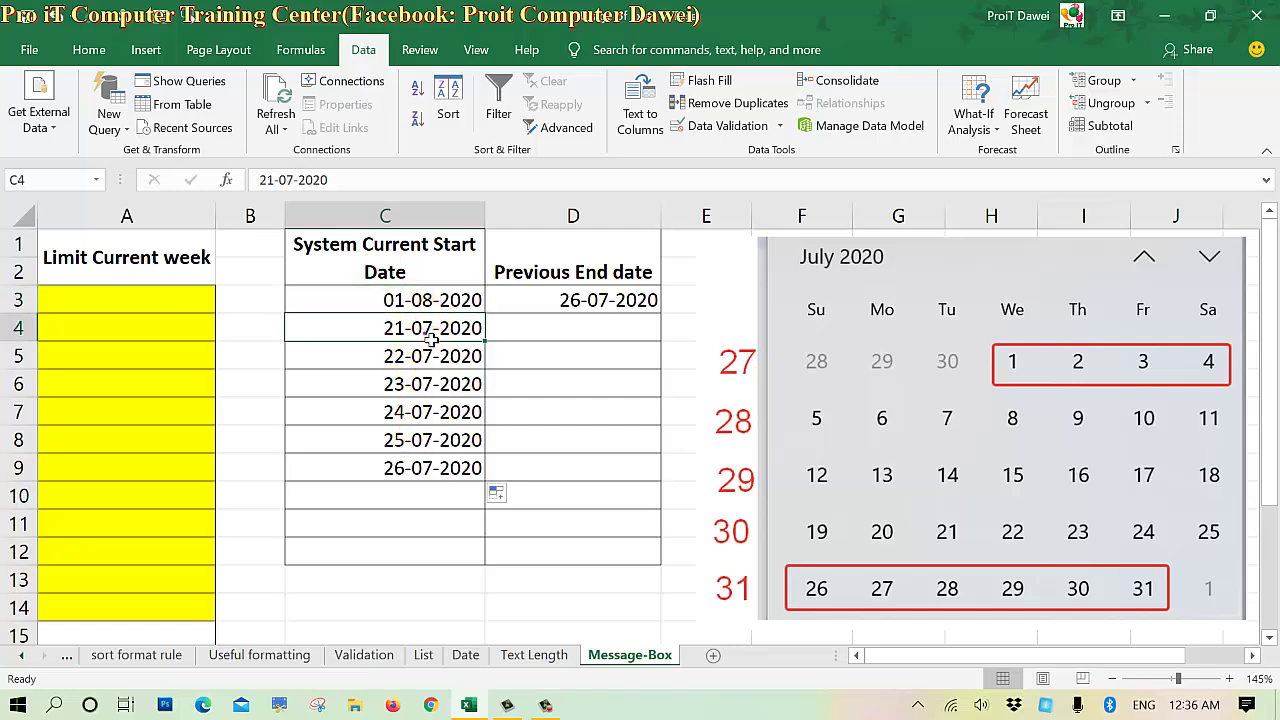
click(453, 470)
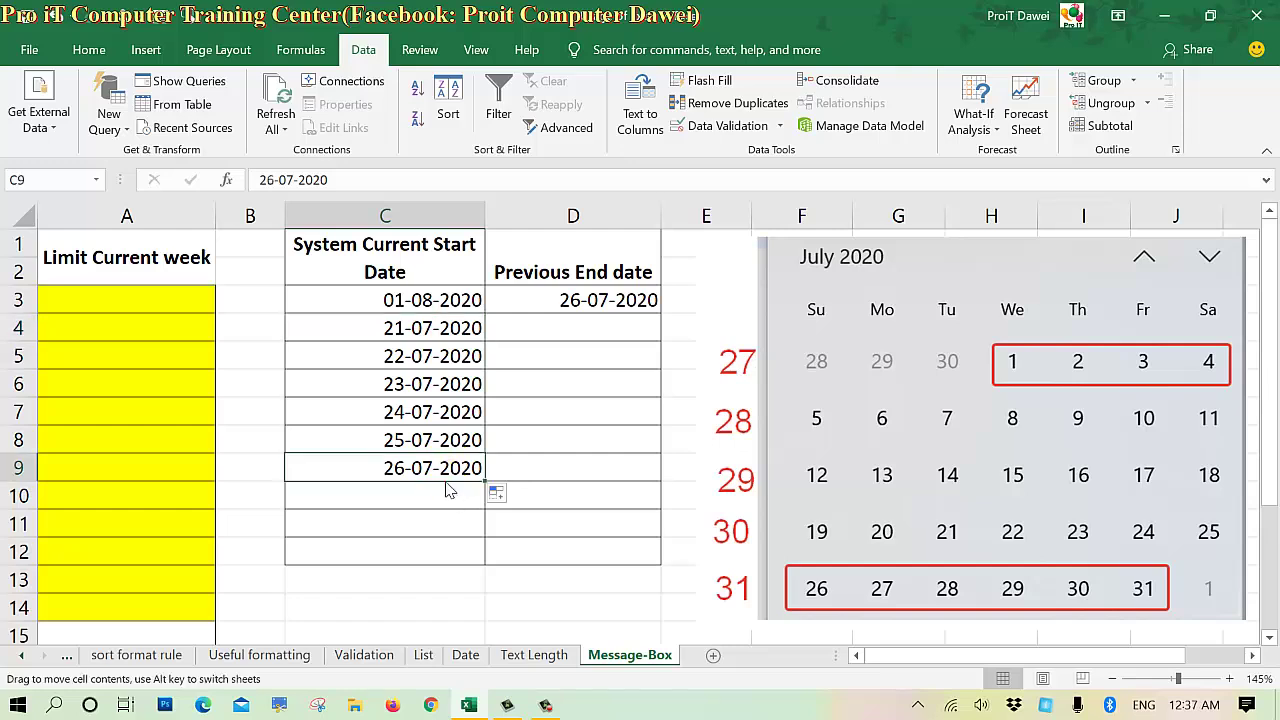
drag(450, 481, 450, 341)
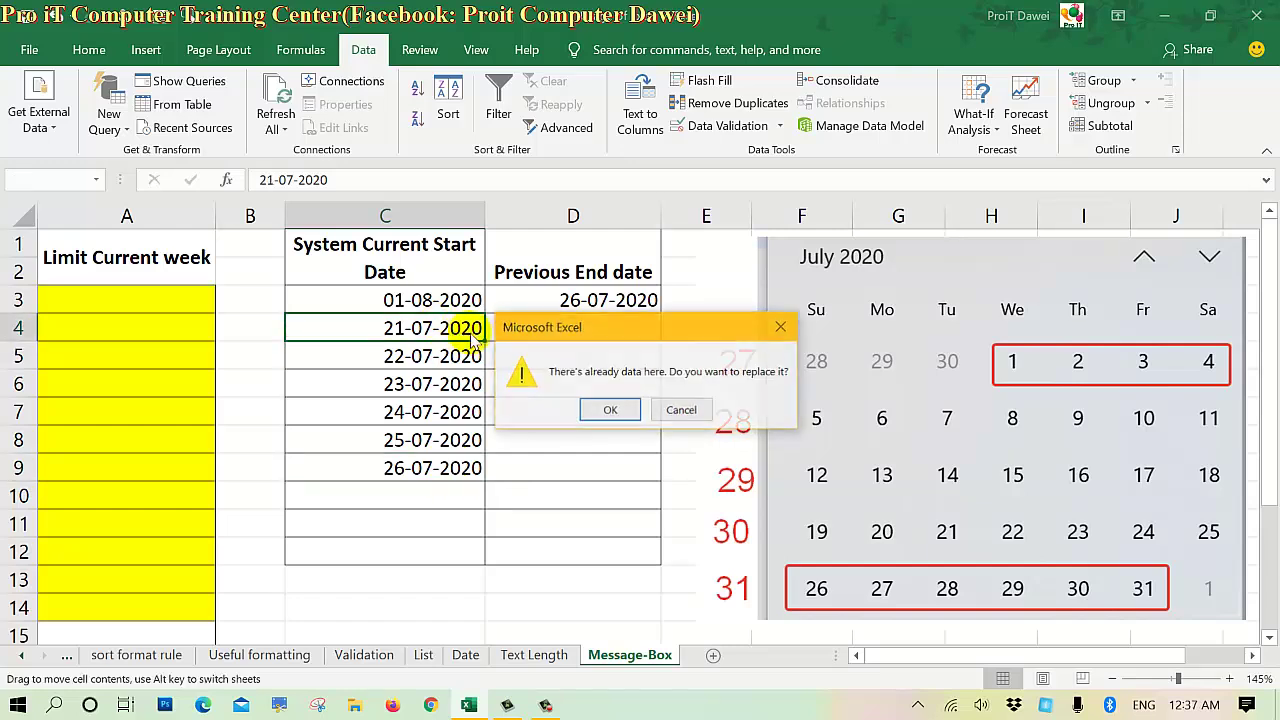
click(600, 412)
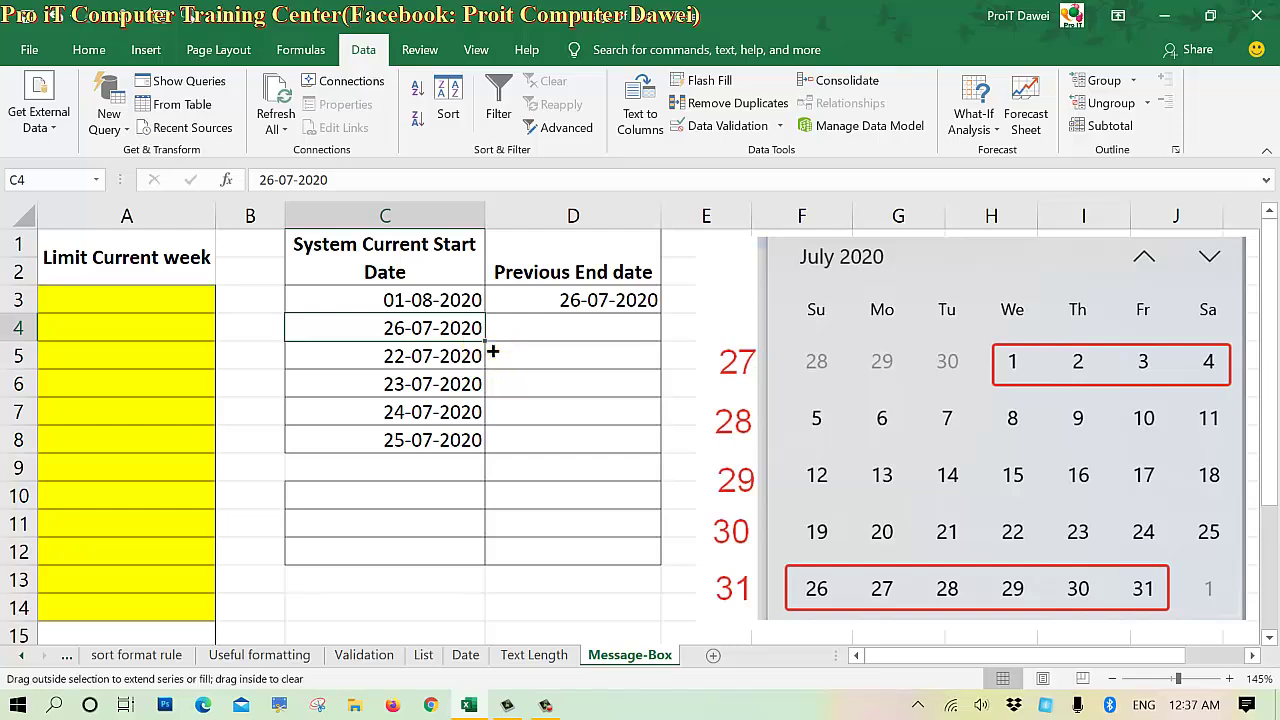
drag(485, 342, 488, 449)
click(436, 450)
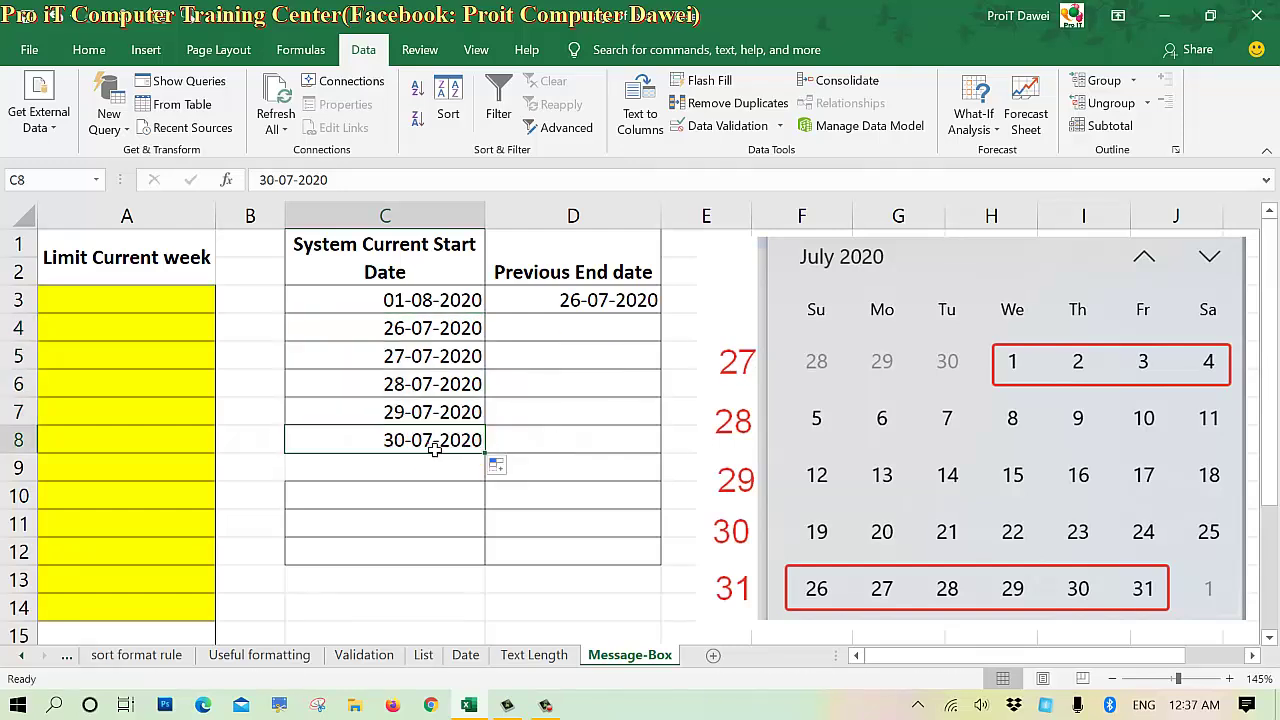
- Move the 01-08-2020 / 26-07-2020 pair from row 3 down to C9:D9 and review column C
click(399, 296)
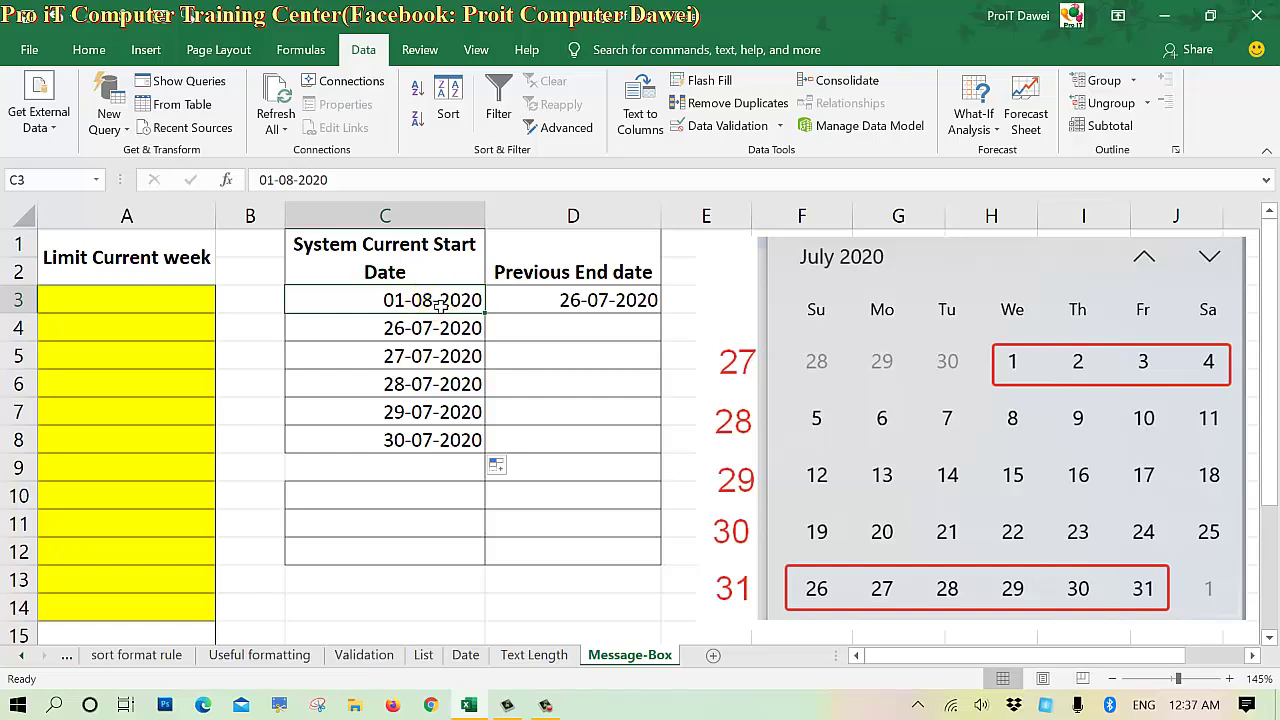
drag(431, 305, 556, 304)
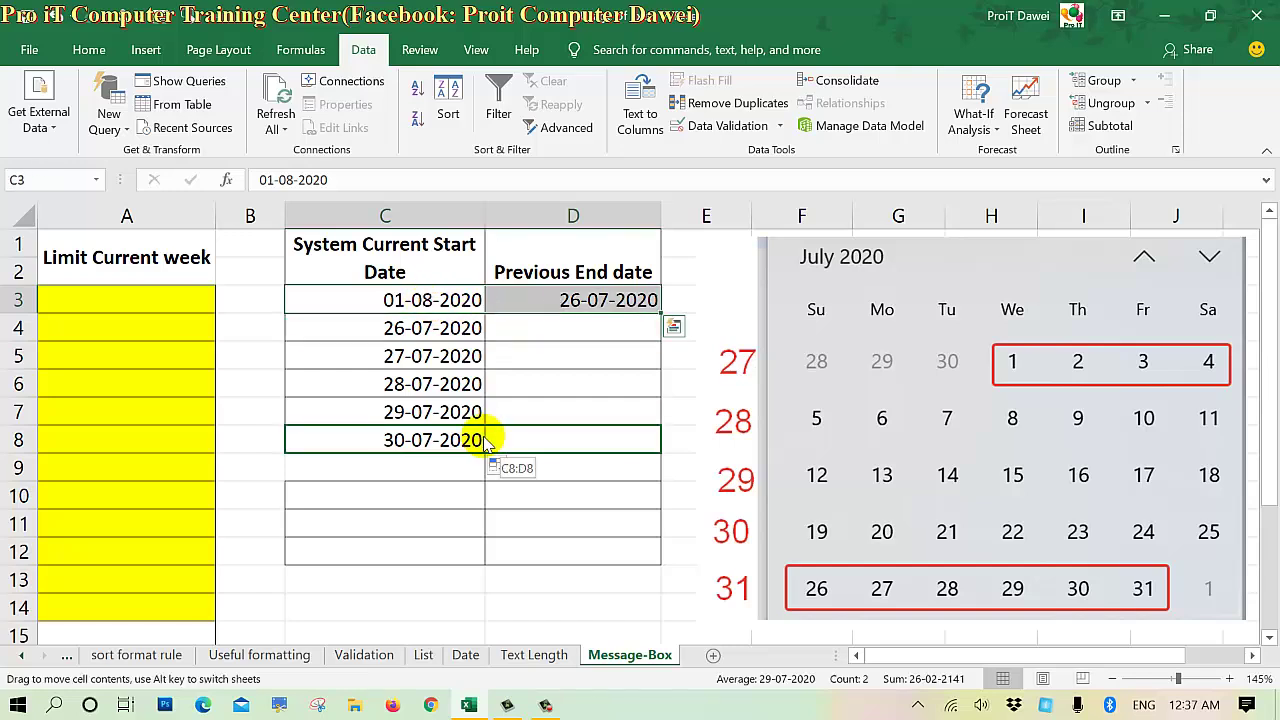
drag(483, 318, 490, 466)
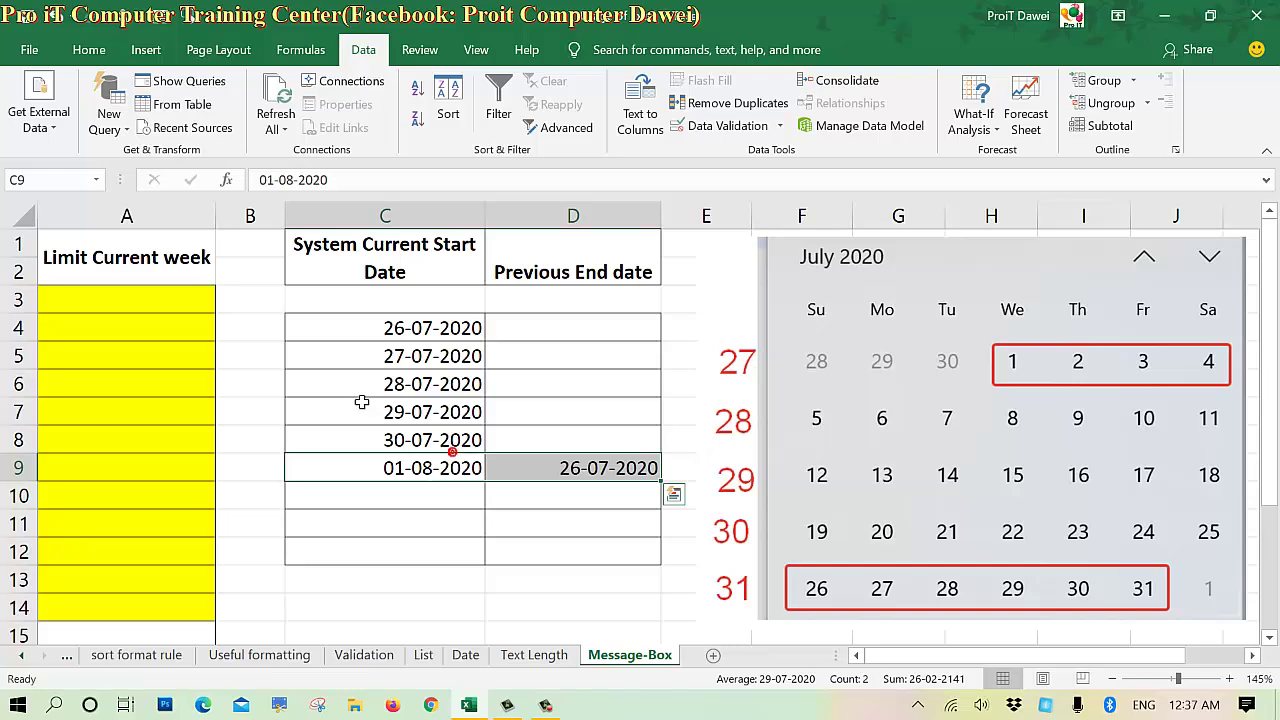
click(417, 329)
click(420, 358)
click(418, 388)
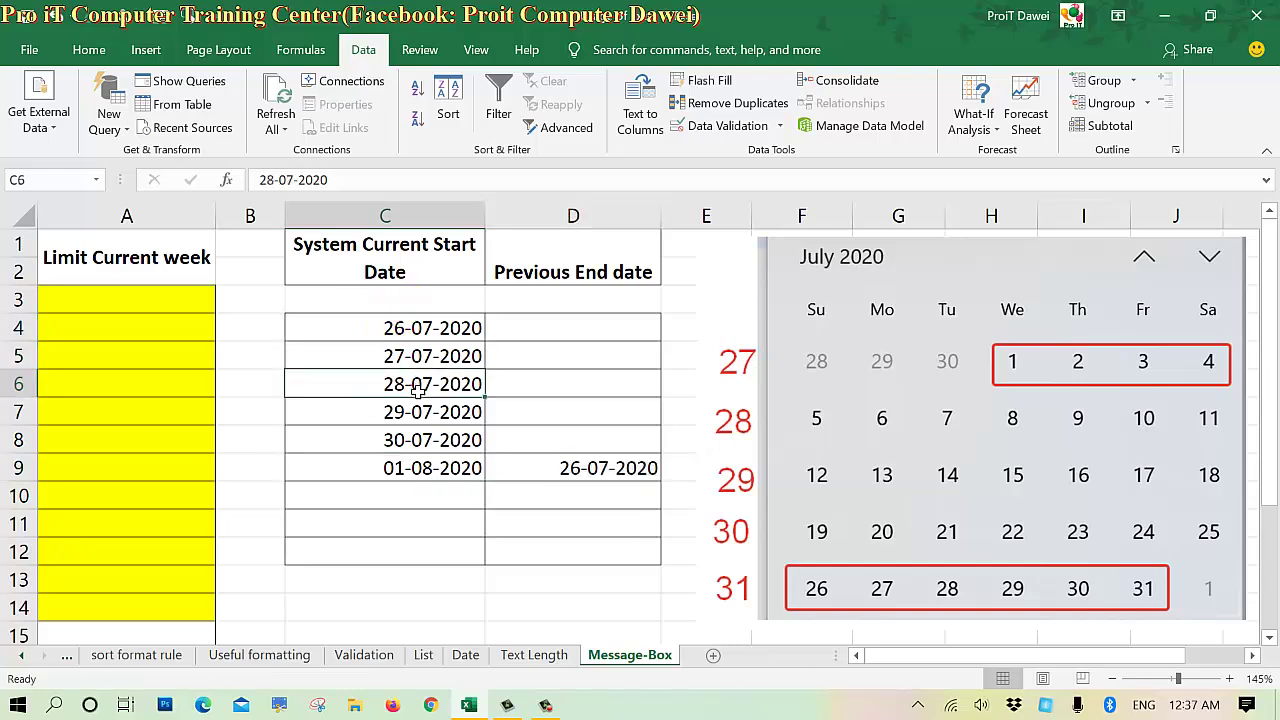
click(418, 413)
click(418, 441)
click(418, 469)
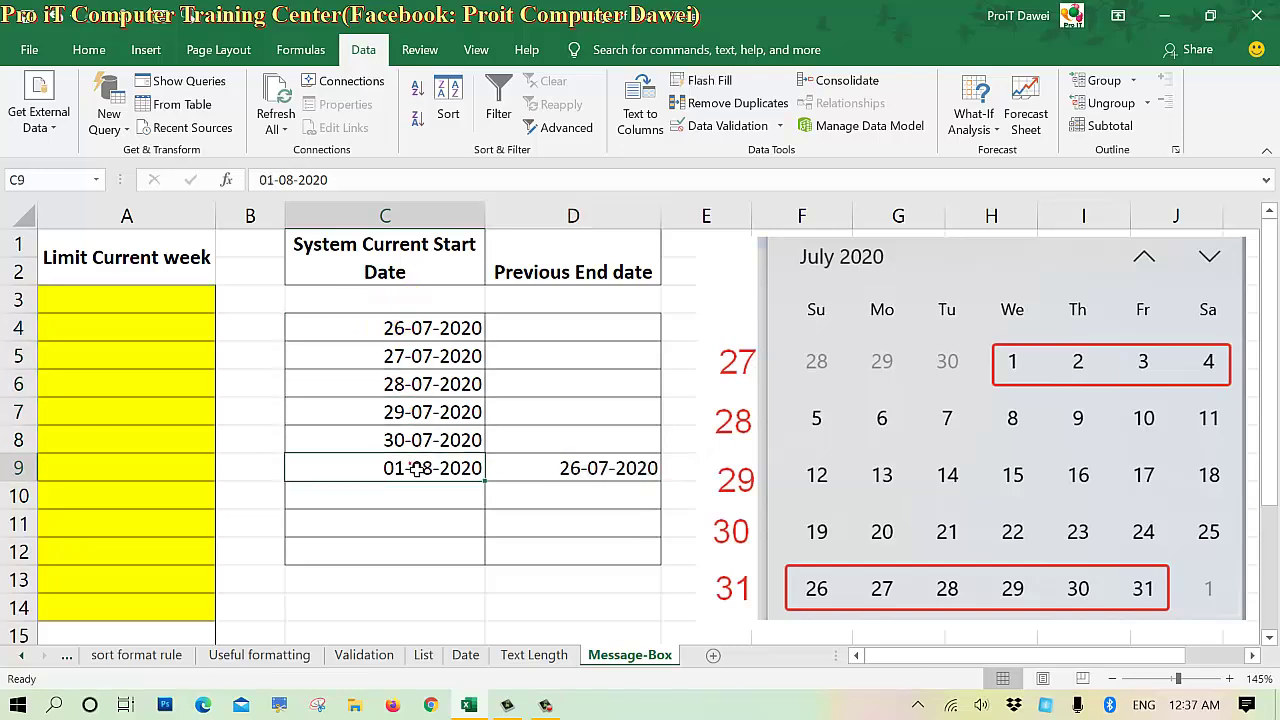
- Inspect the System Current Start Date and Previous End date headings, leaving them unchanged
click(376, 263)
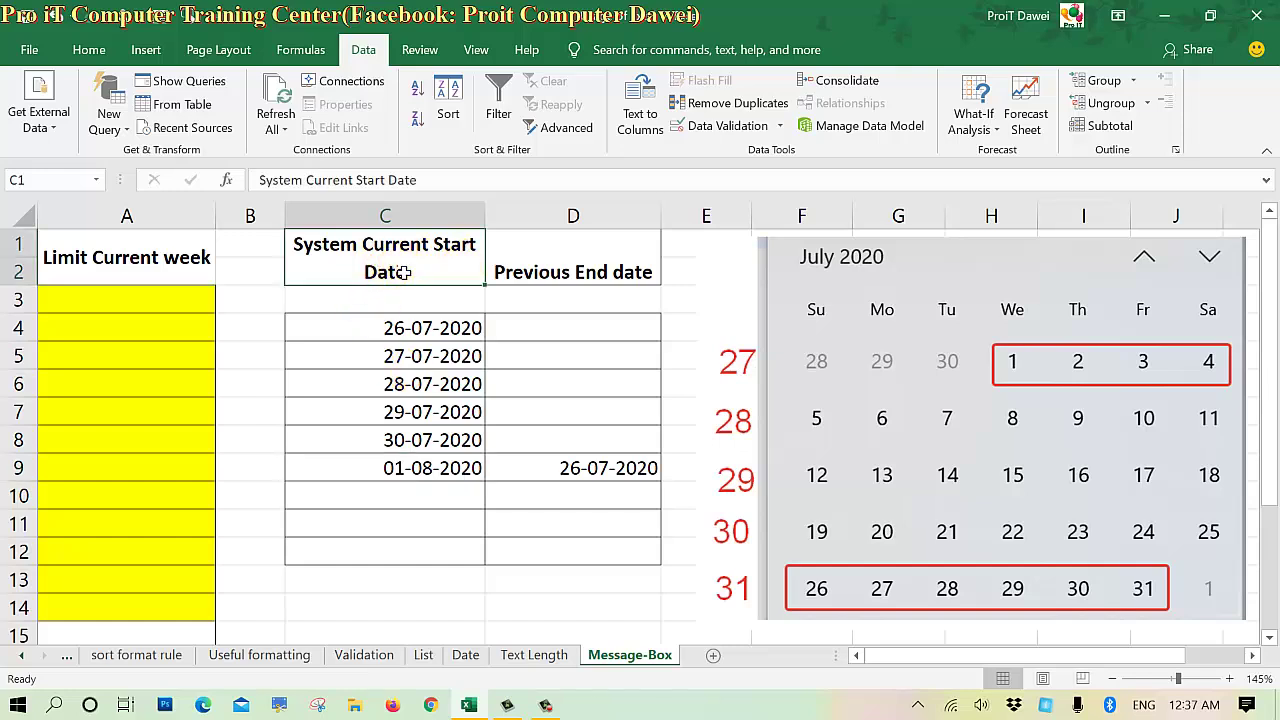
click(530, 266)
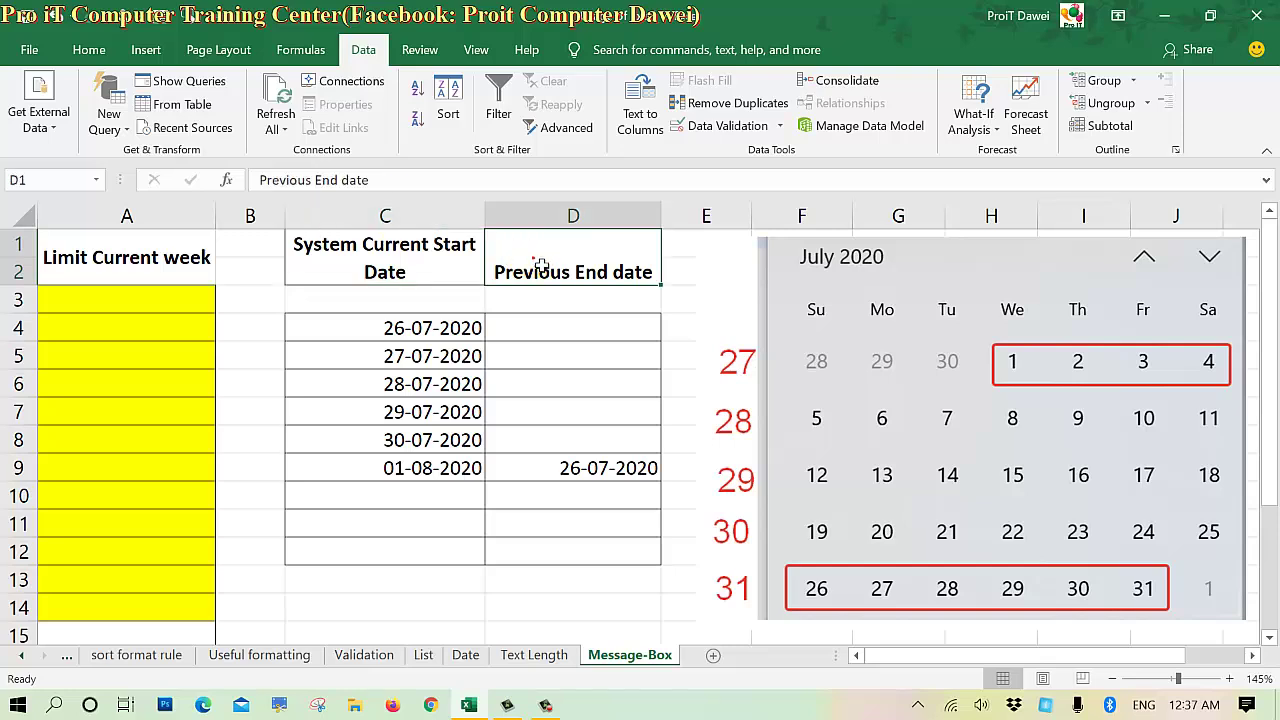
double_click(443, 250)
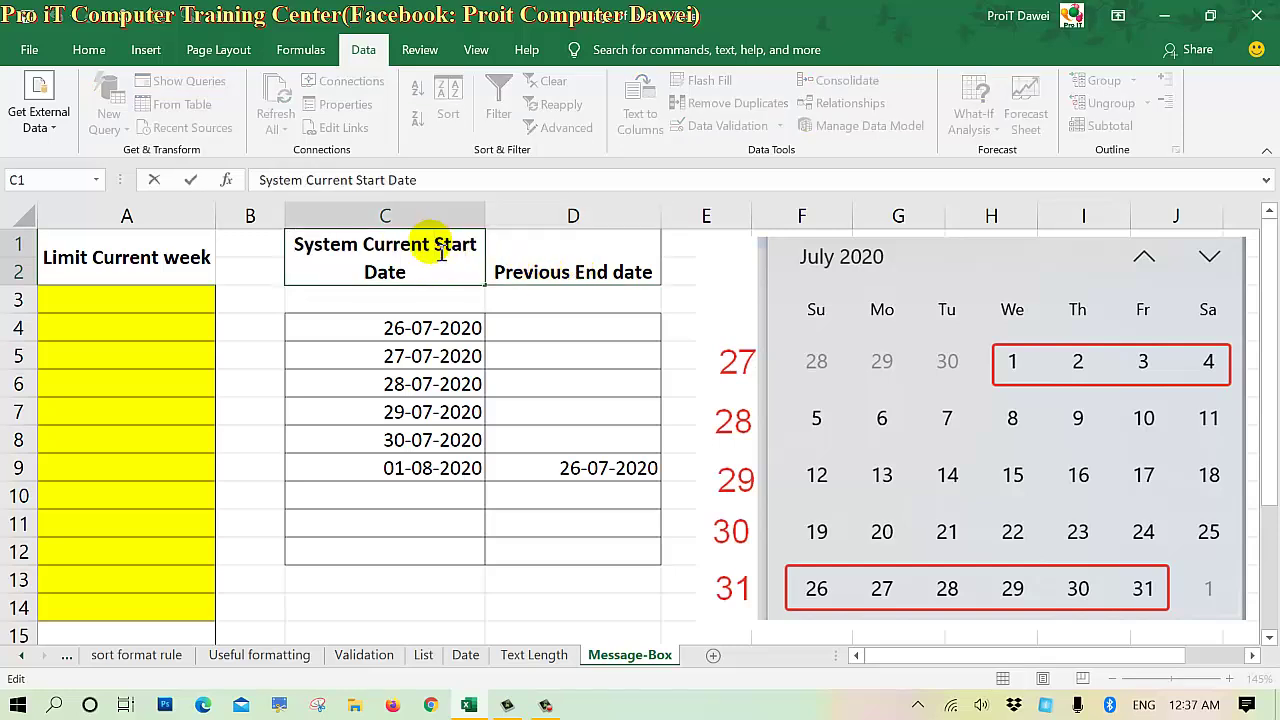
click(515, 278)
click(405, 365)
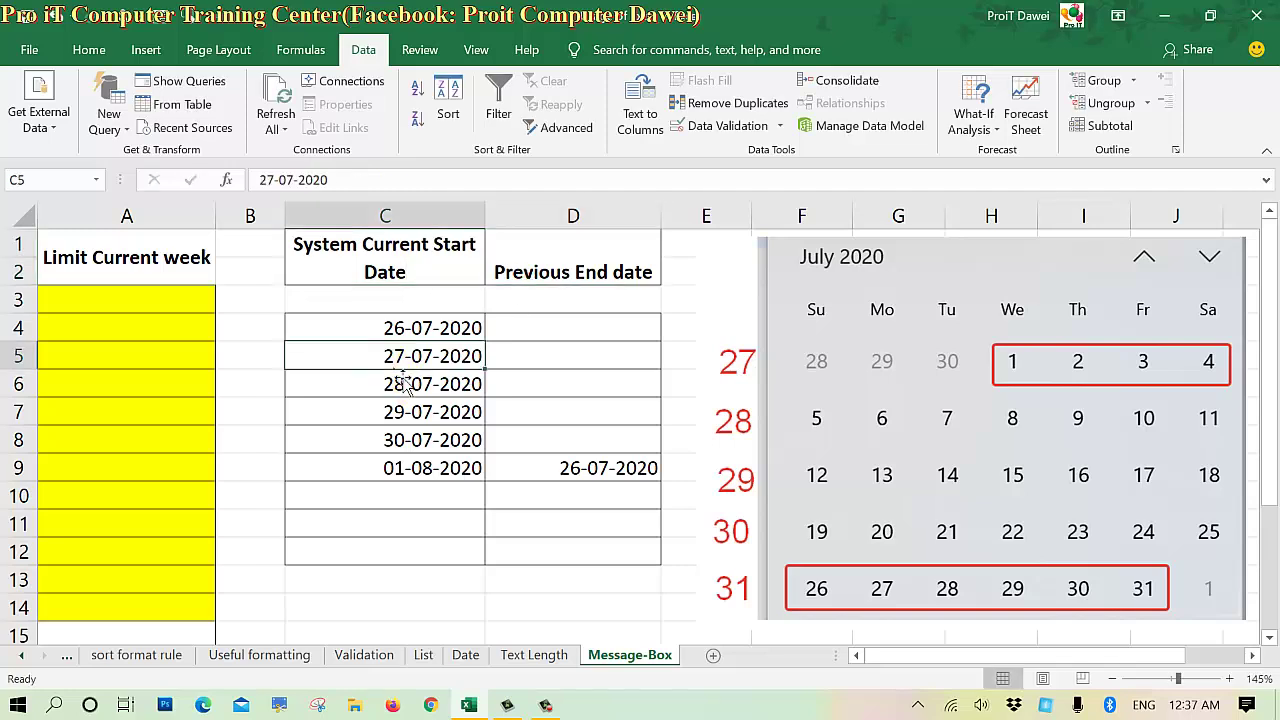
- Give A3:A14 a Date between rule with start =Today()-6 and end =Today()
drag(185, 298, 137, 605)
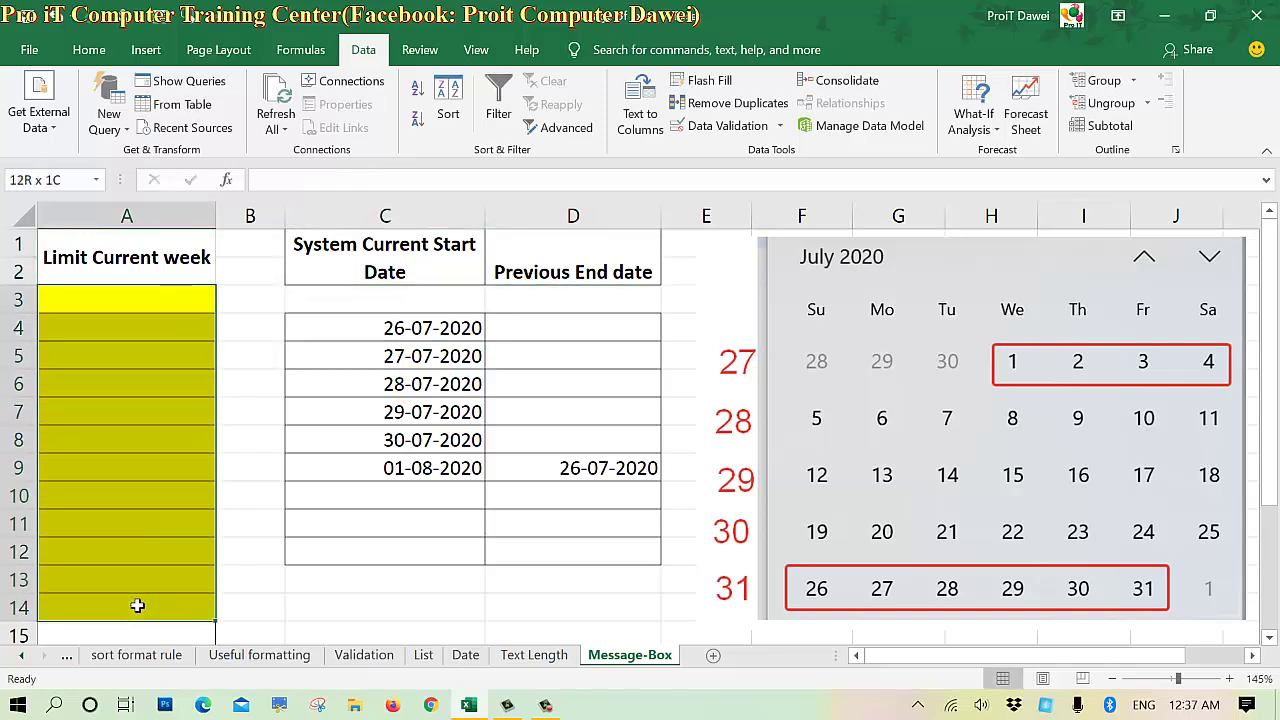
click(721, 129)
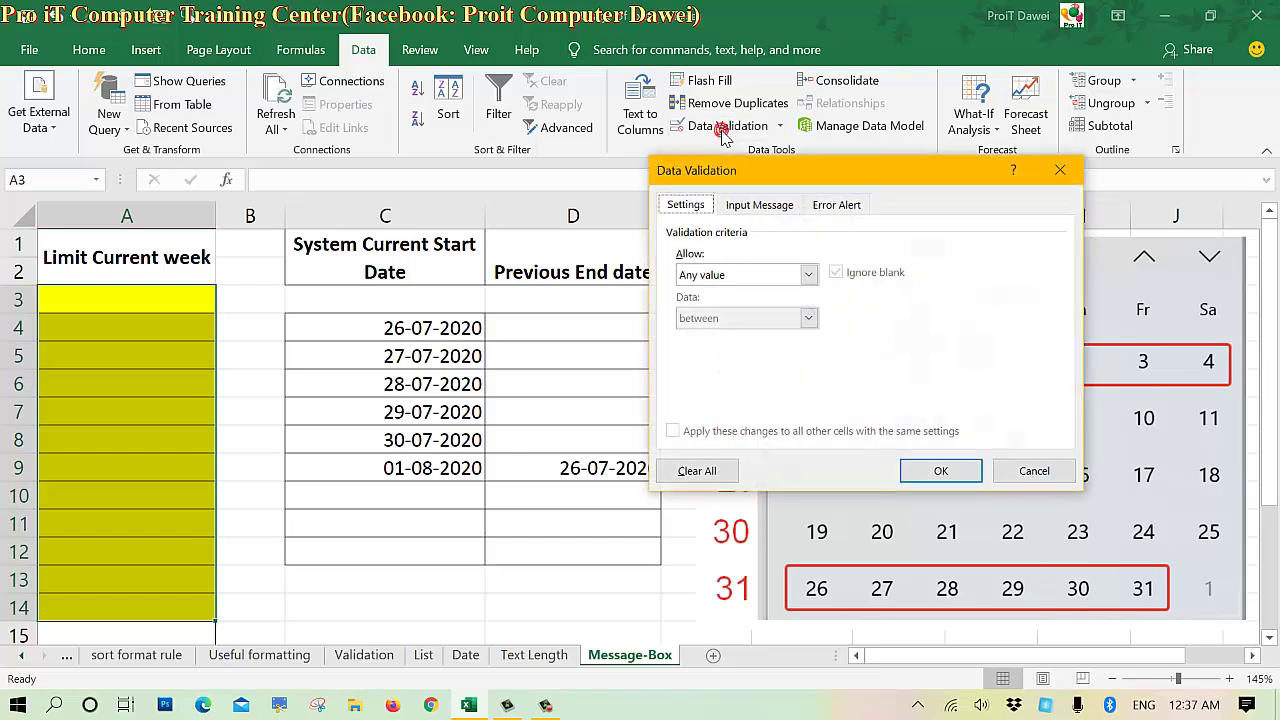
click(714, 275)
click(709, 347)
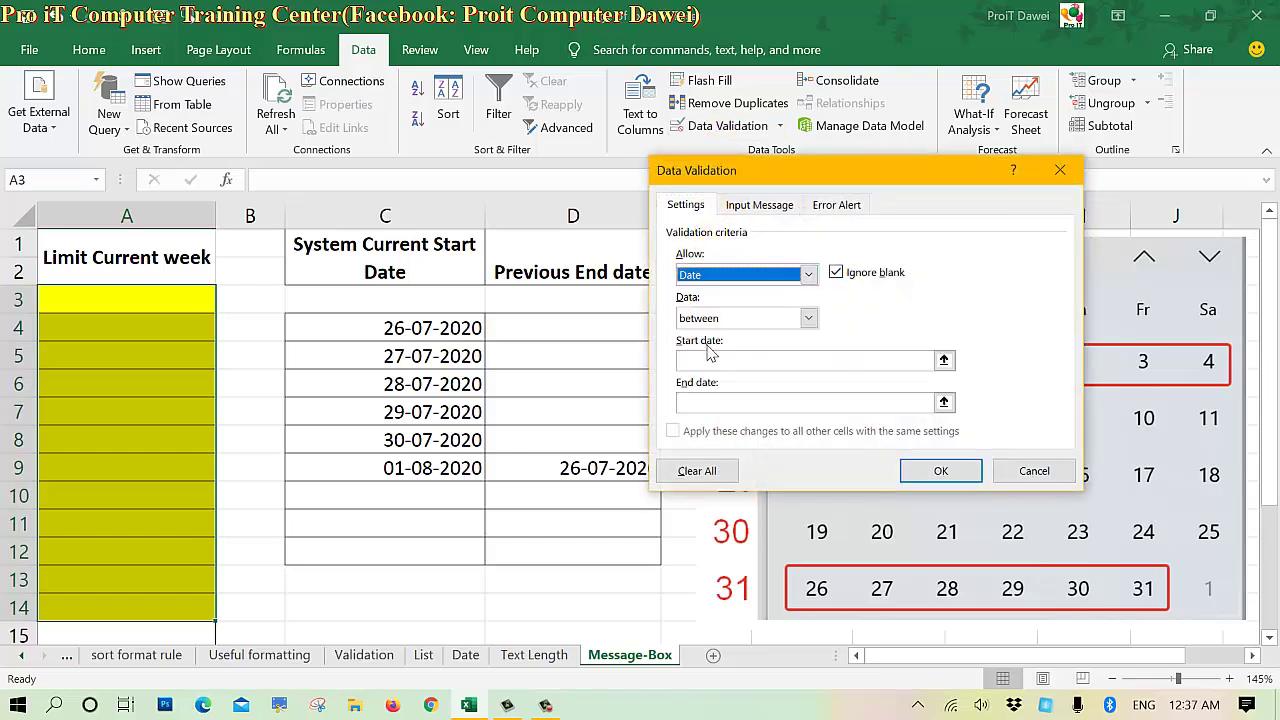
click(716, 361)
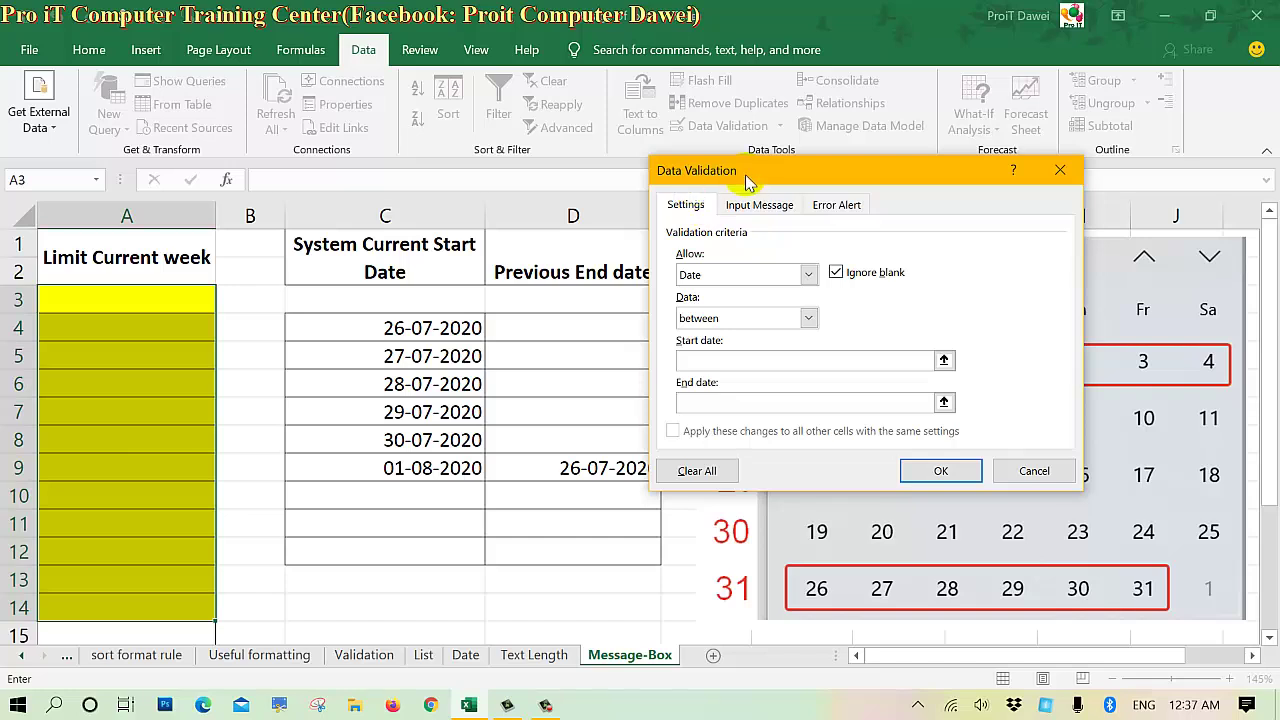
text(=Tod)
text(ay()-)
text(6)
click(712, 405)
right_click(704, 406)
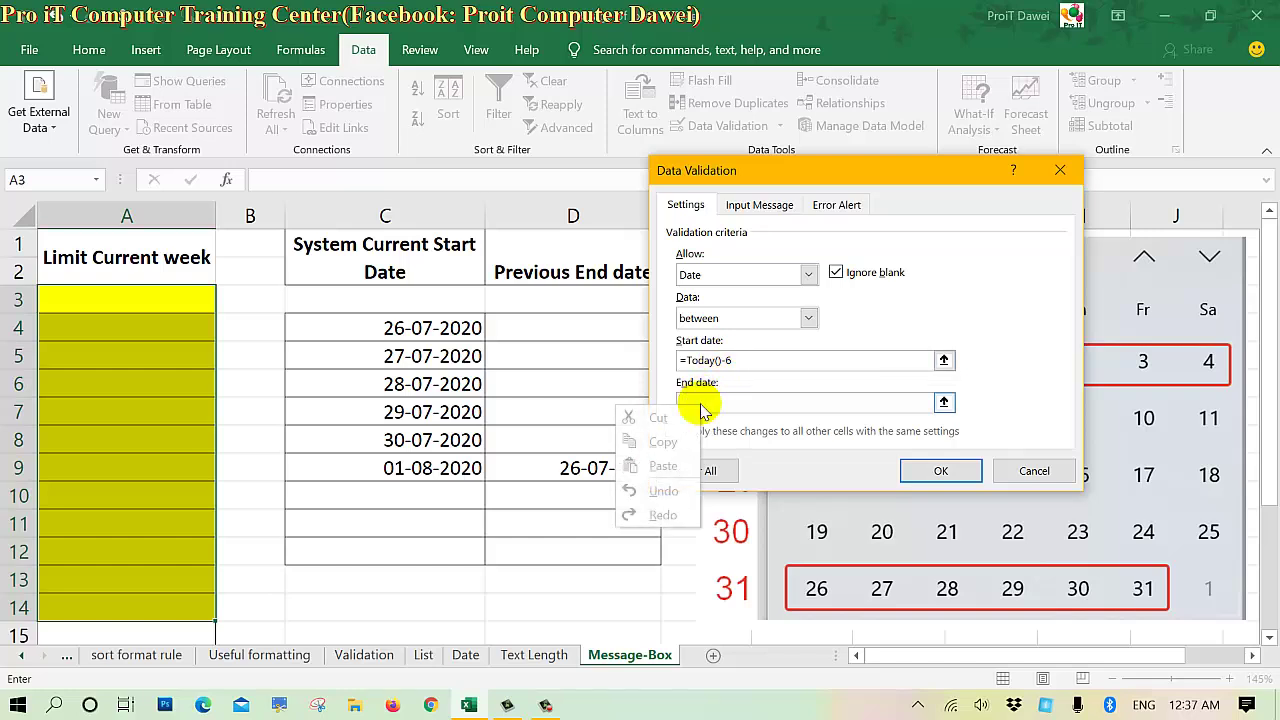
click(712, 413)
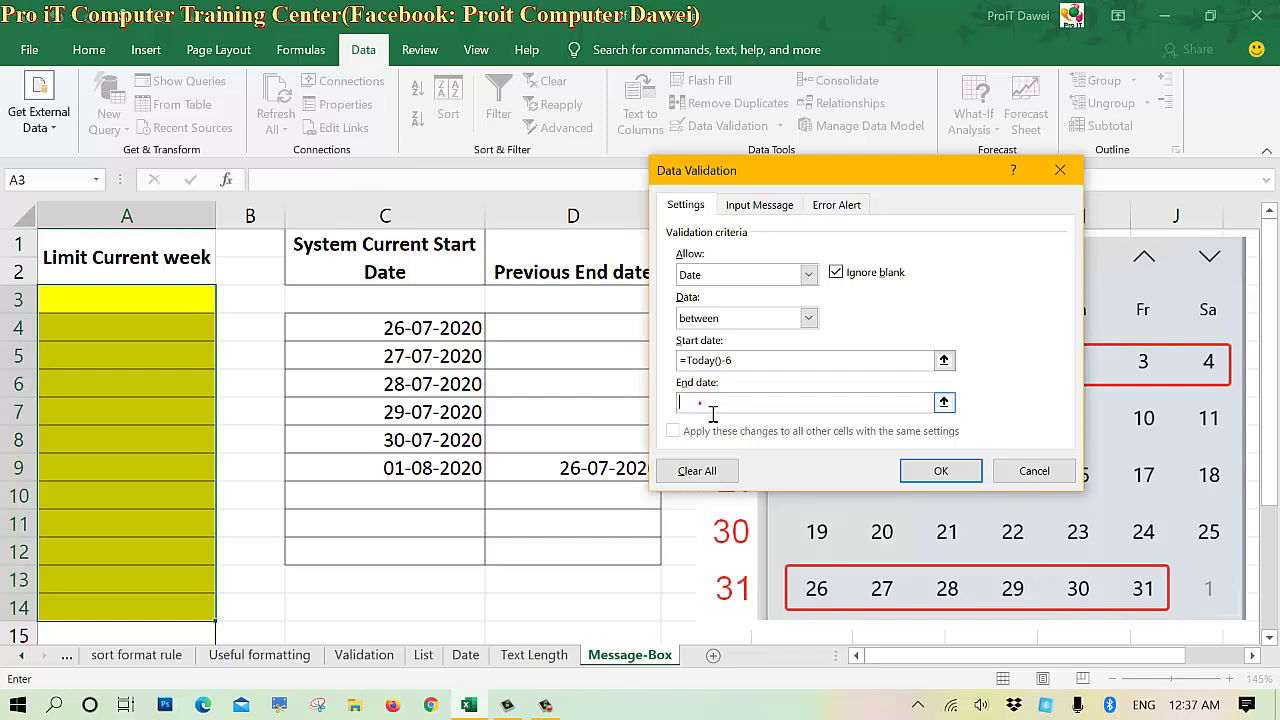
text(end)
text(od)
click(737, 413)
click(928, 482)
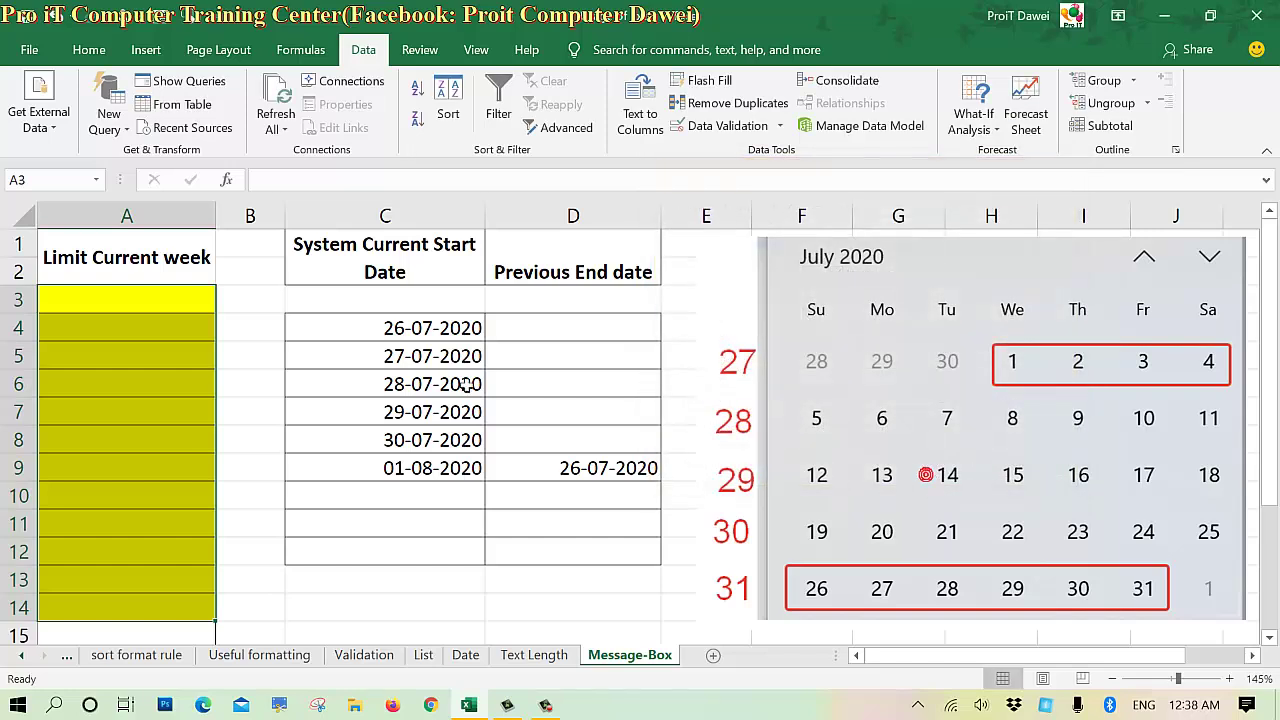
- Enter 1-8-2020, 26-7-2020 and 29-7-2020 in A3:A5, then 25-7-2020 in A6 to trigger the error
click(157, 301)
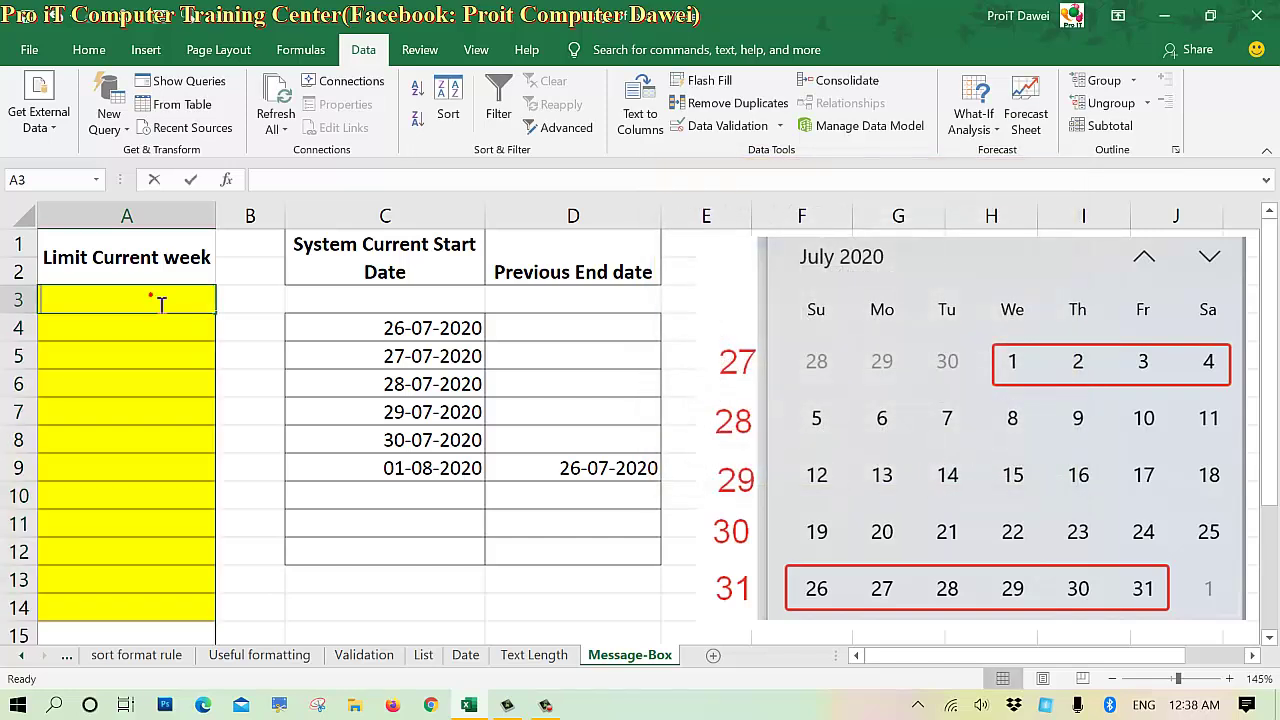
text(1-8-2020)
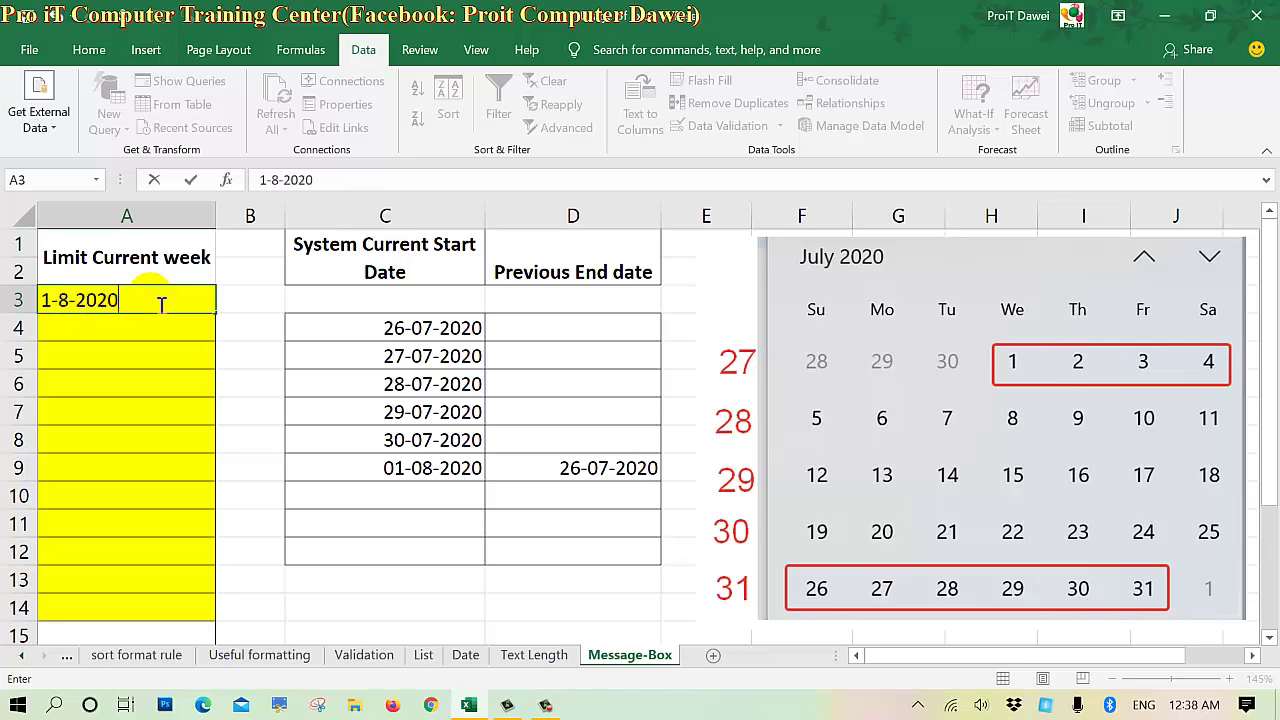
key(Return)
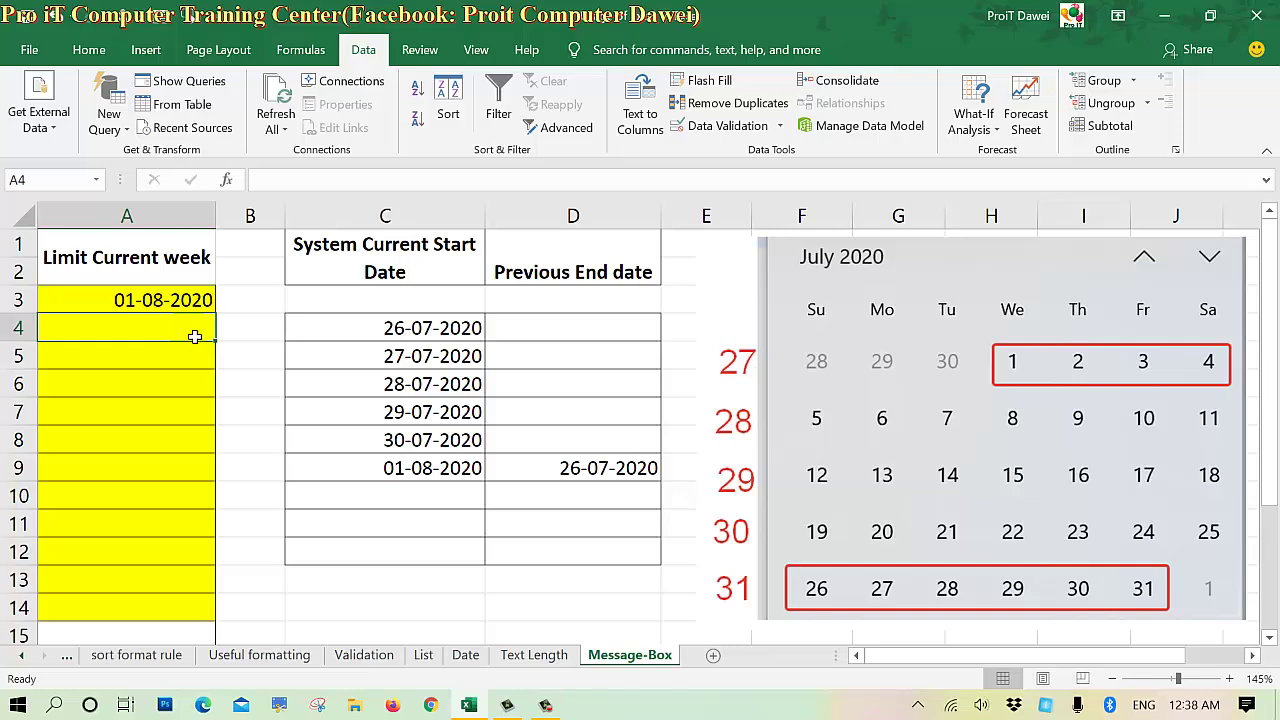
text(26-7-2020)
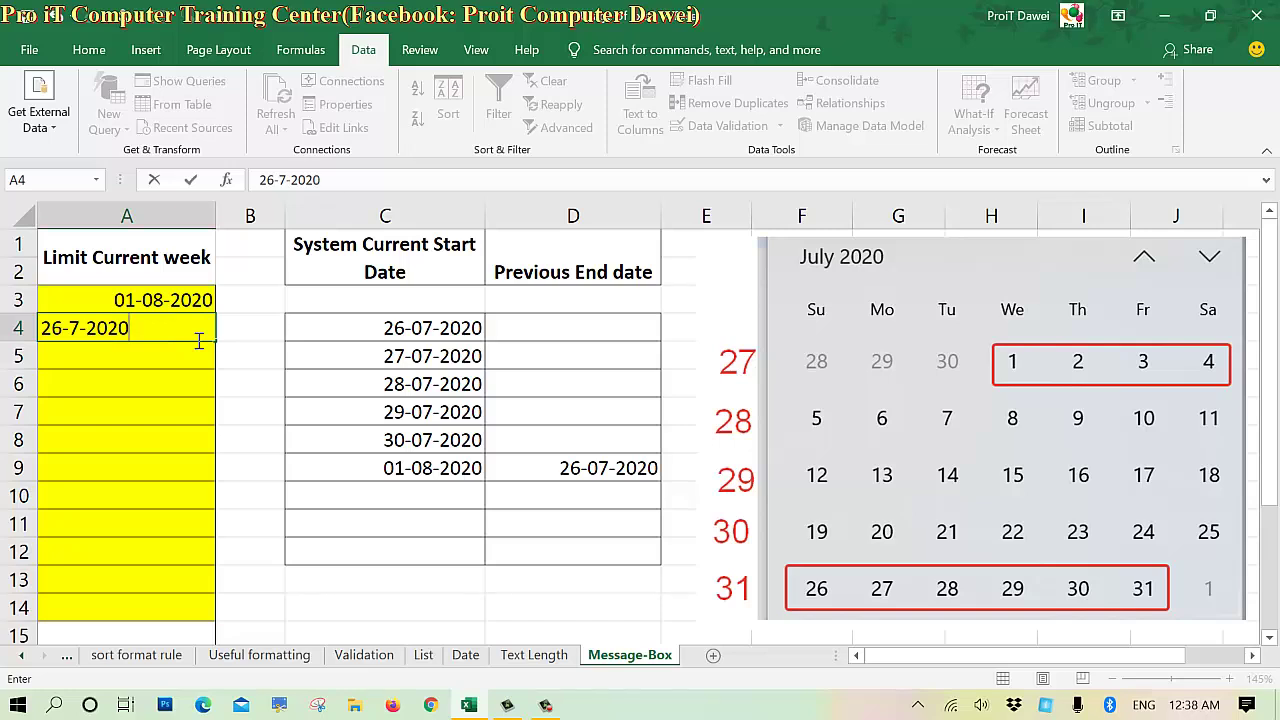
key(Return)
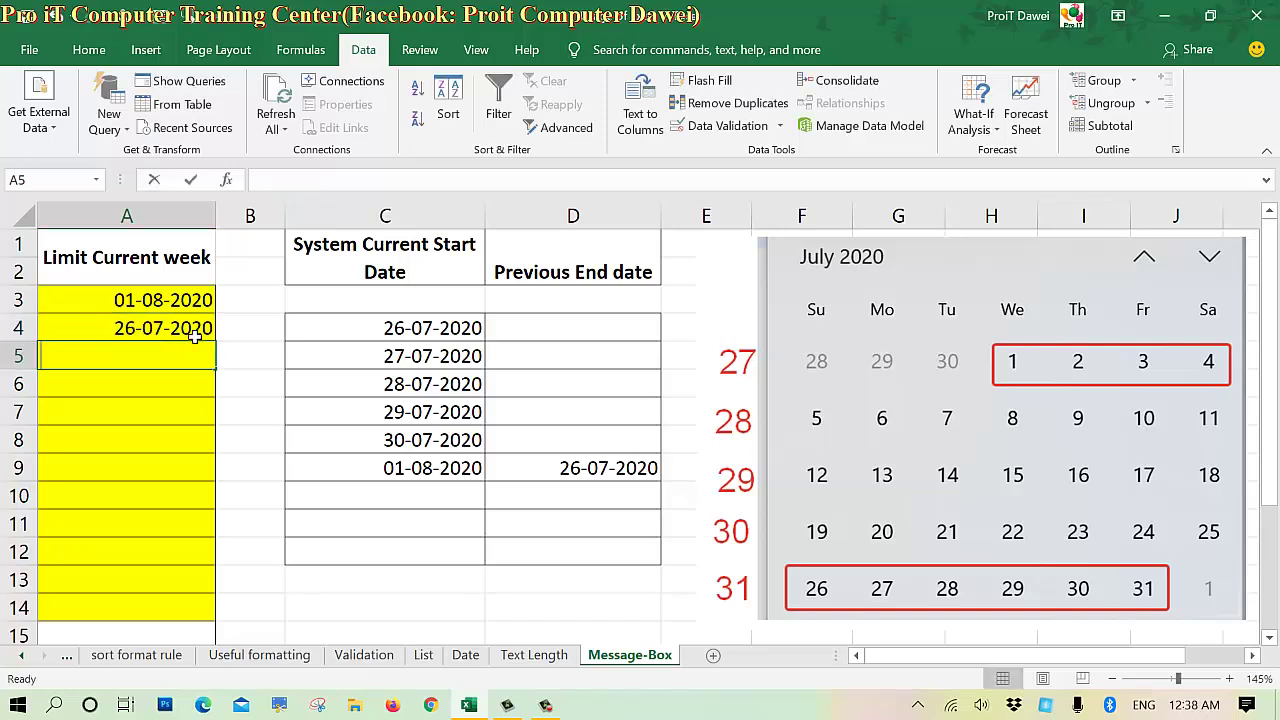
text(29-7-2020)
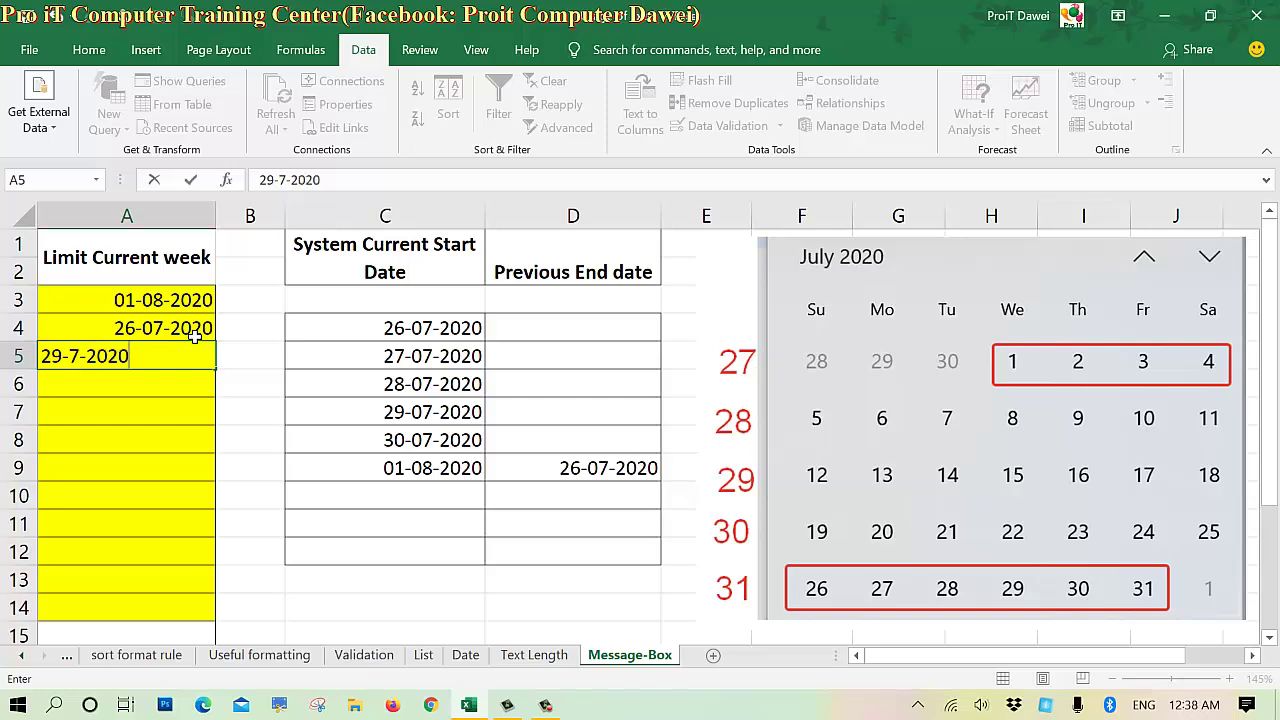
key(Return)
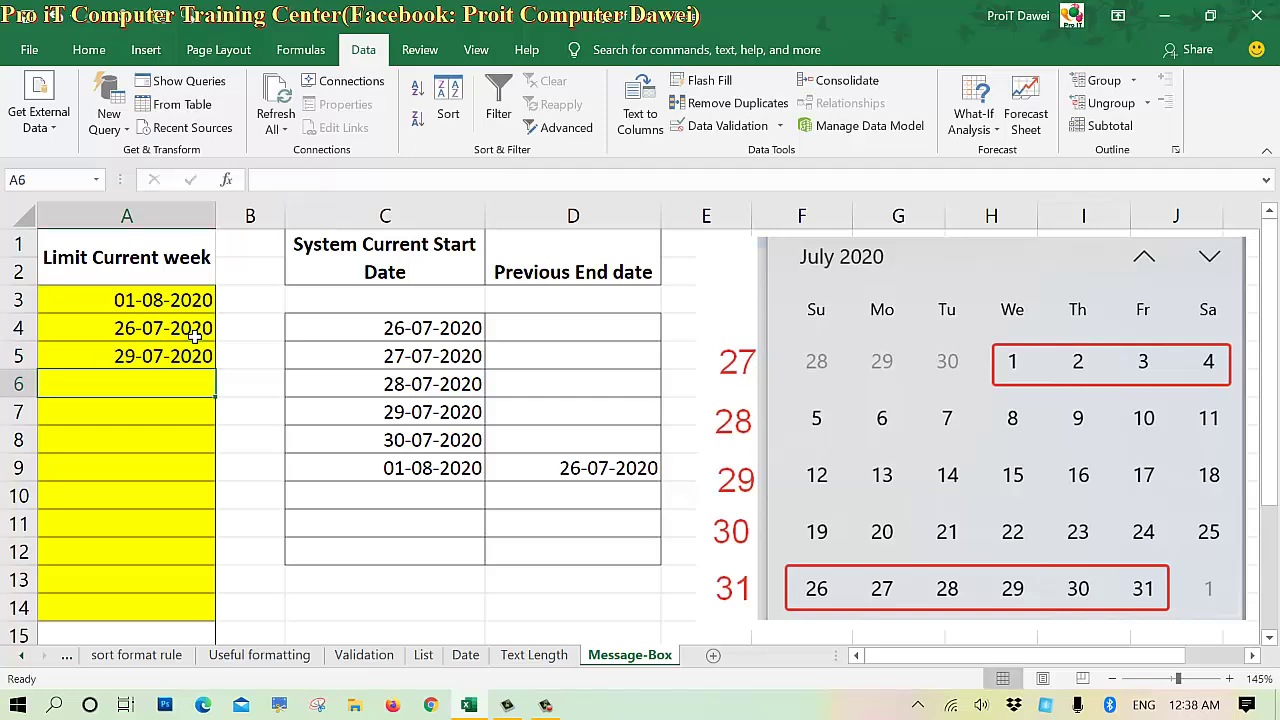
text(25-7-)
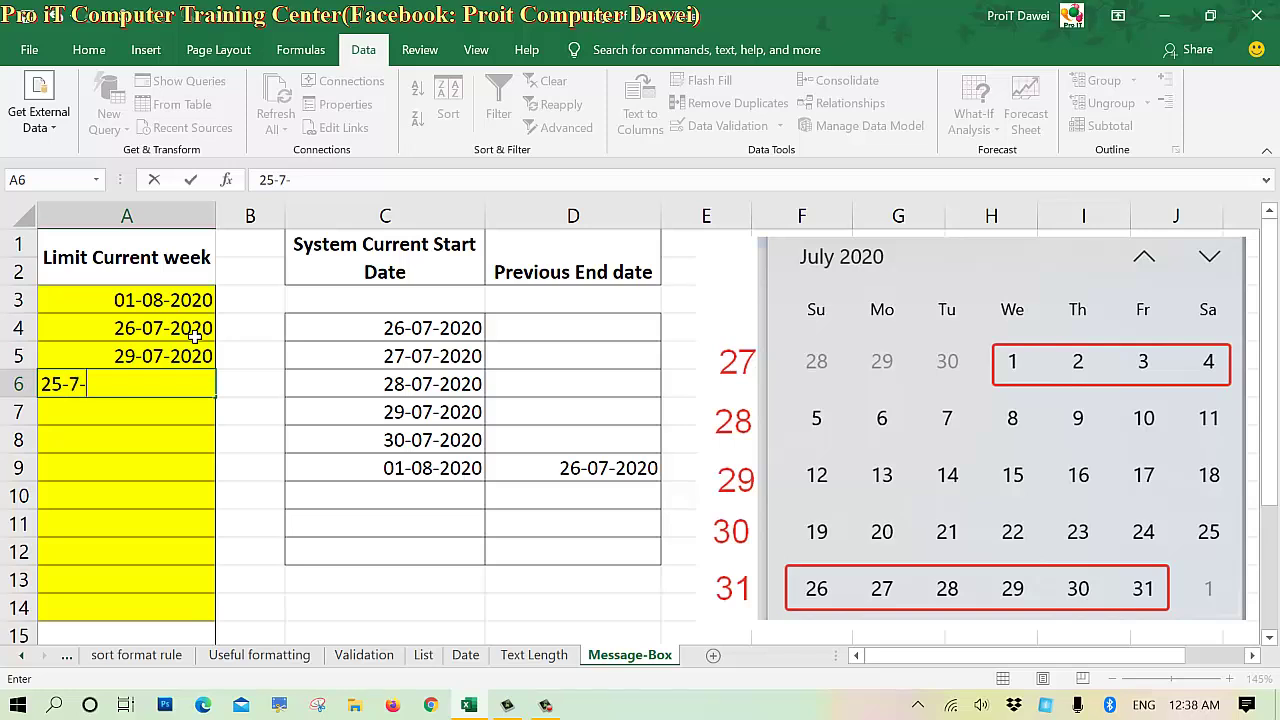
text(020)
key(Return)
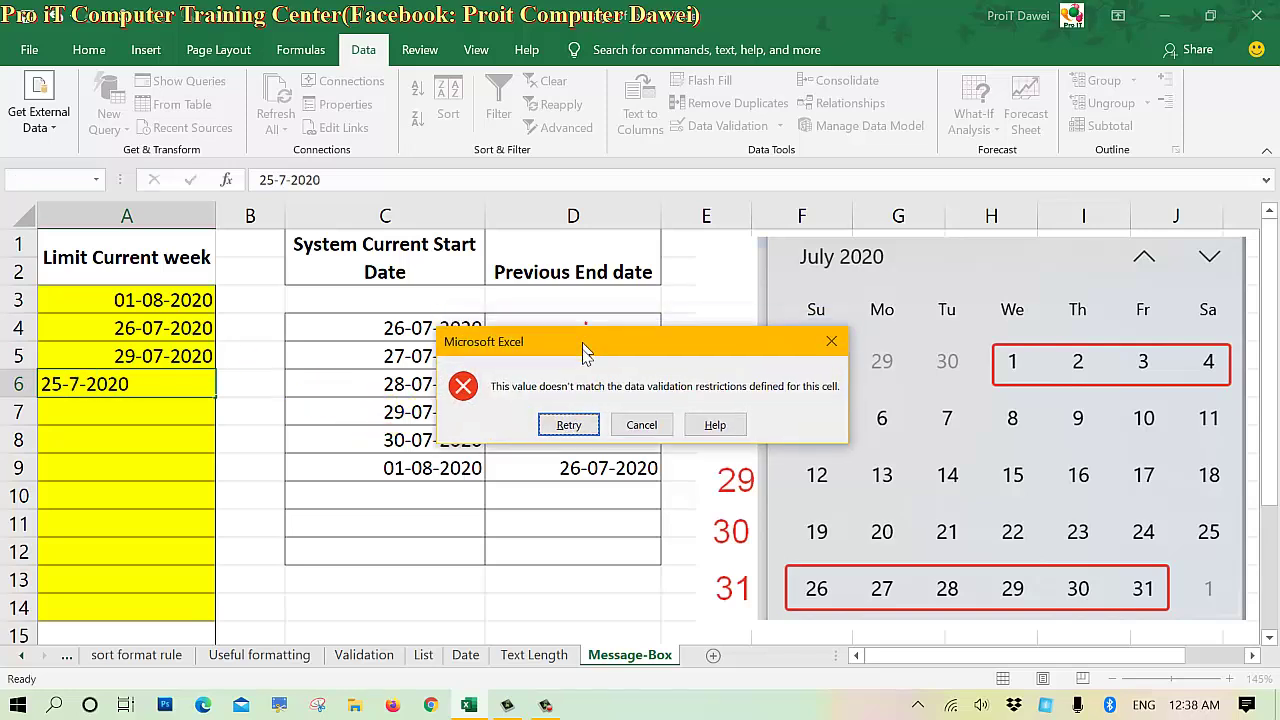
- Move the validation error aside and cancel the rejected 25-7-2020 entry
drag(586, 323, 689, 376)
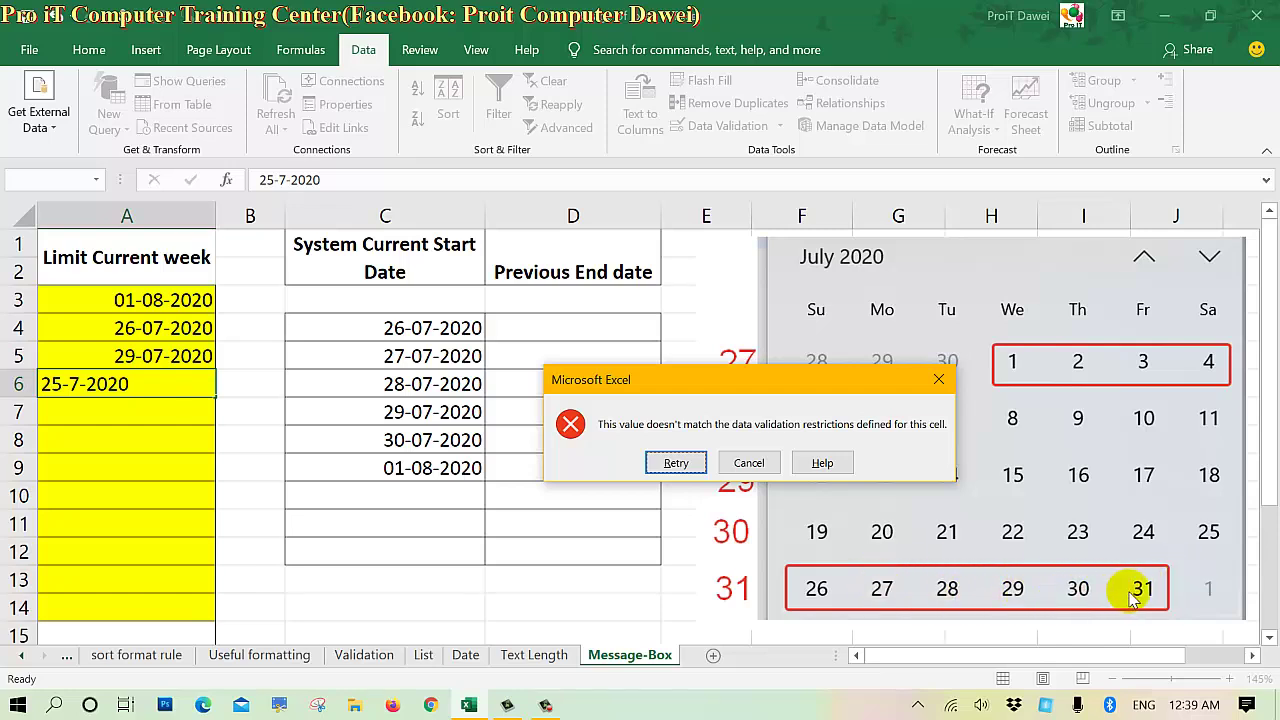
click(757, 467)
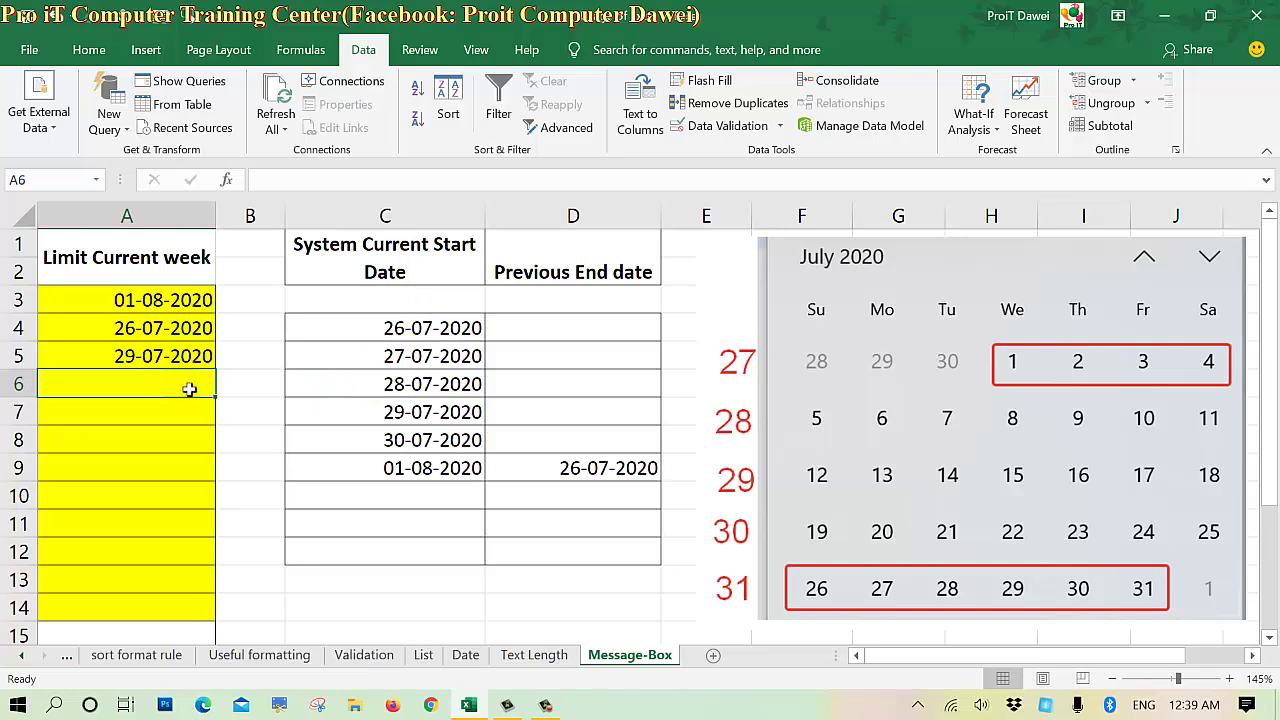
- Enter 2-8-2020 in A6, retry after it is rejected, and correct it to 1-8-2020
text(2-8-)
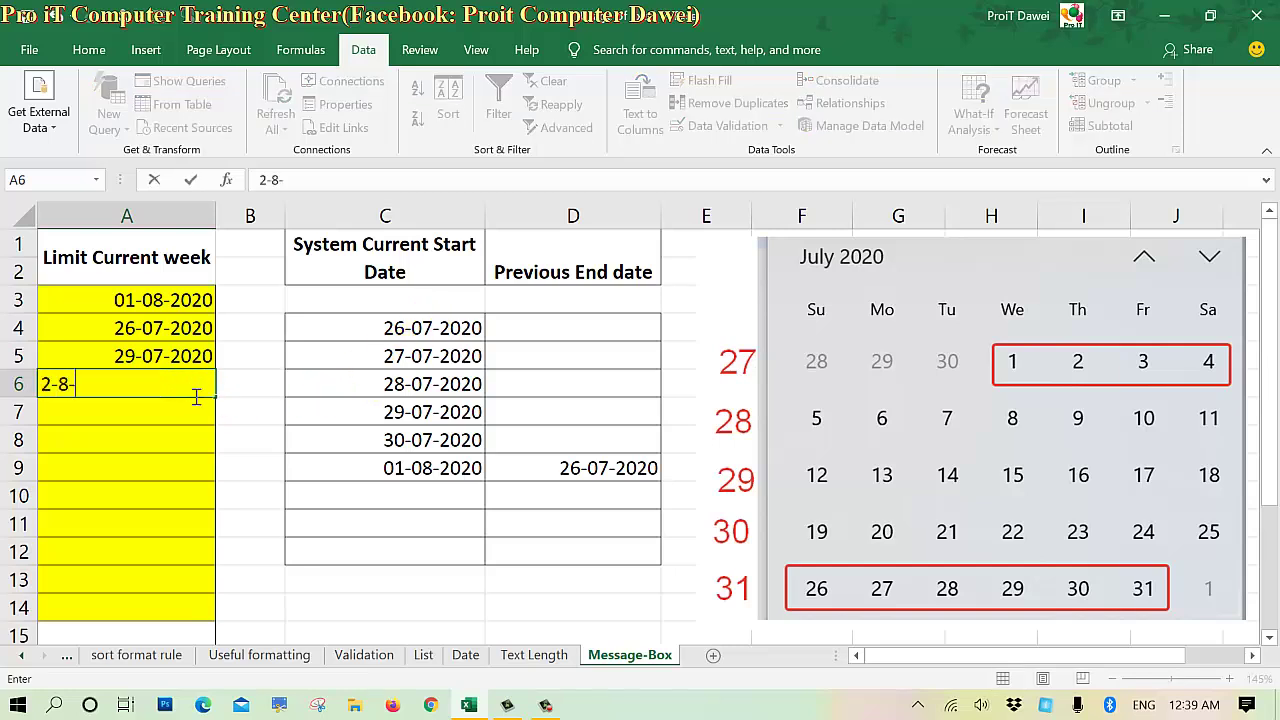
text(2020)
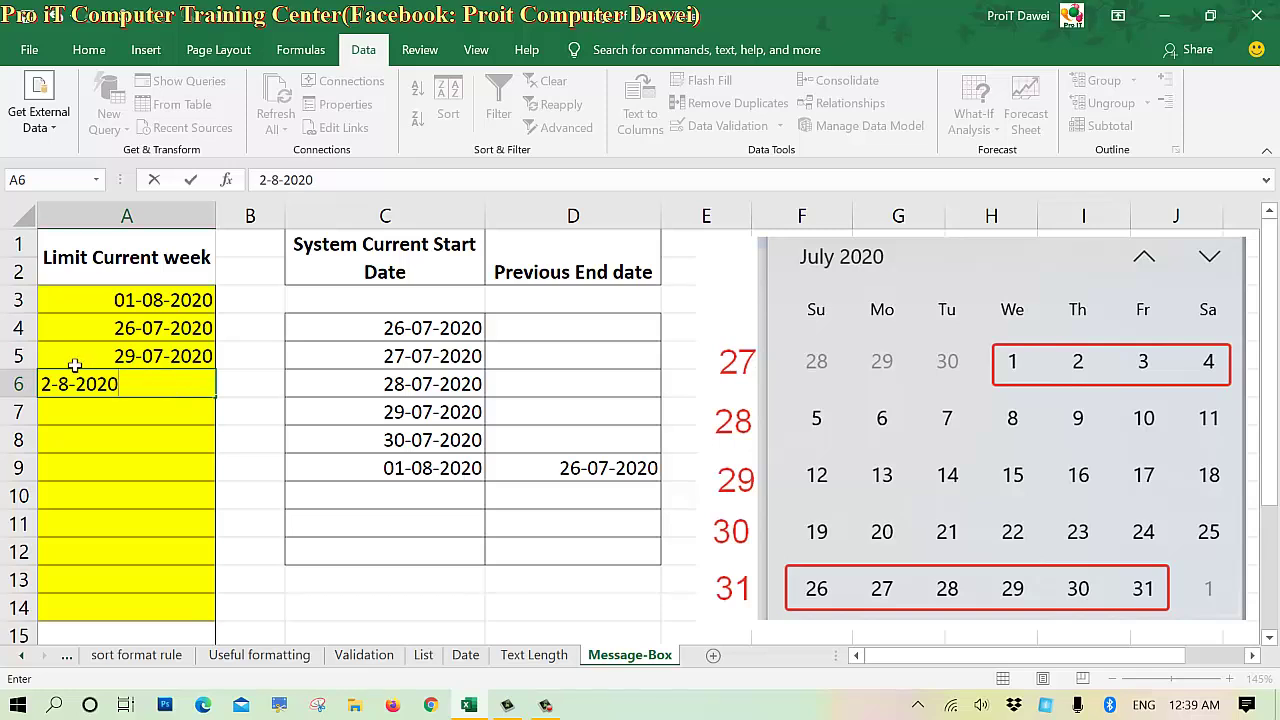
double_click(60, 394)
drag(126, 397, 76, 391)
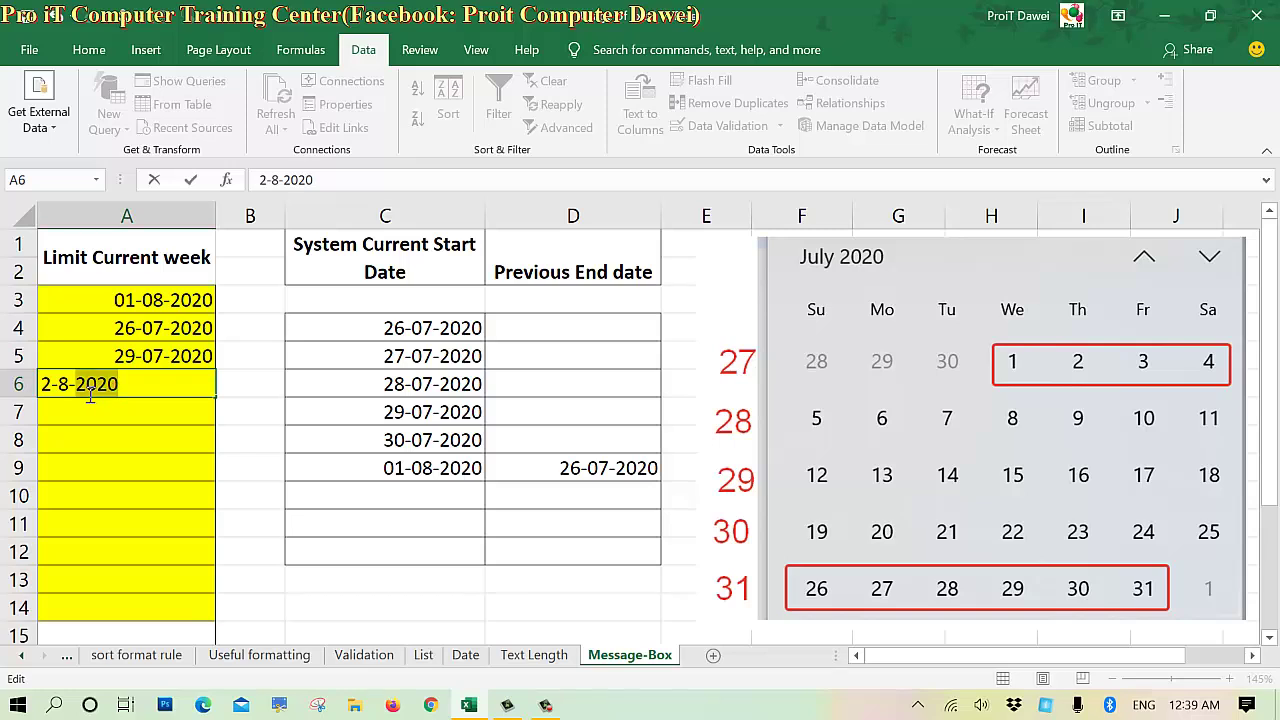
click(150, 405)
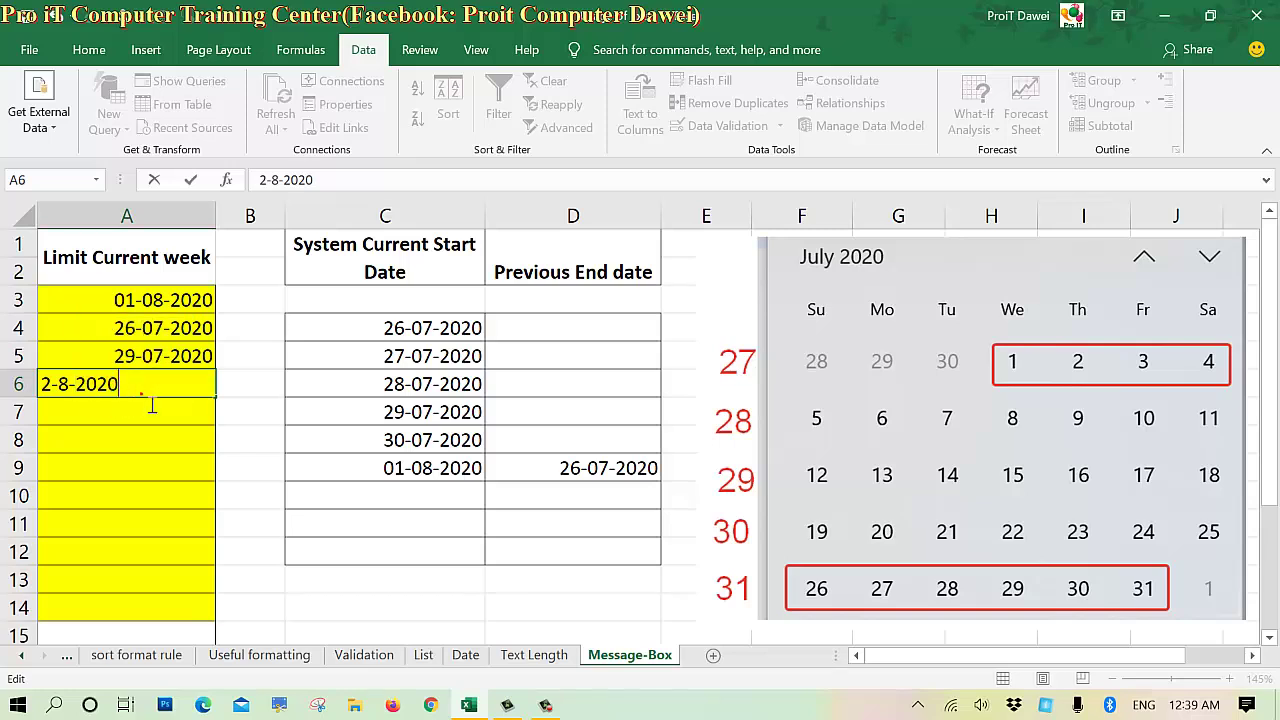
key(Return)
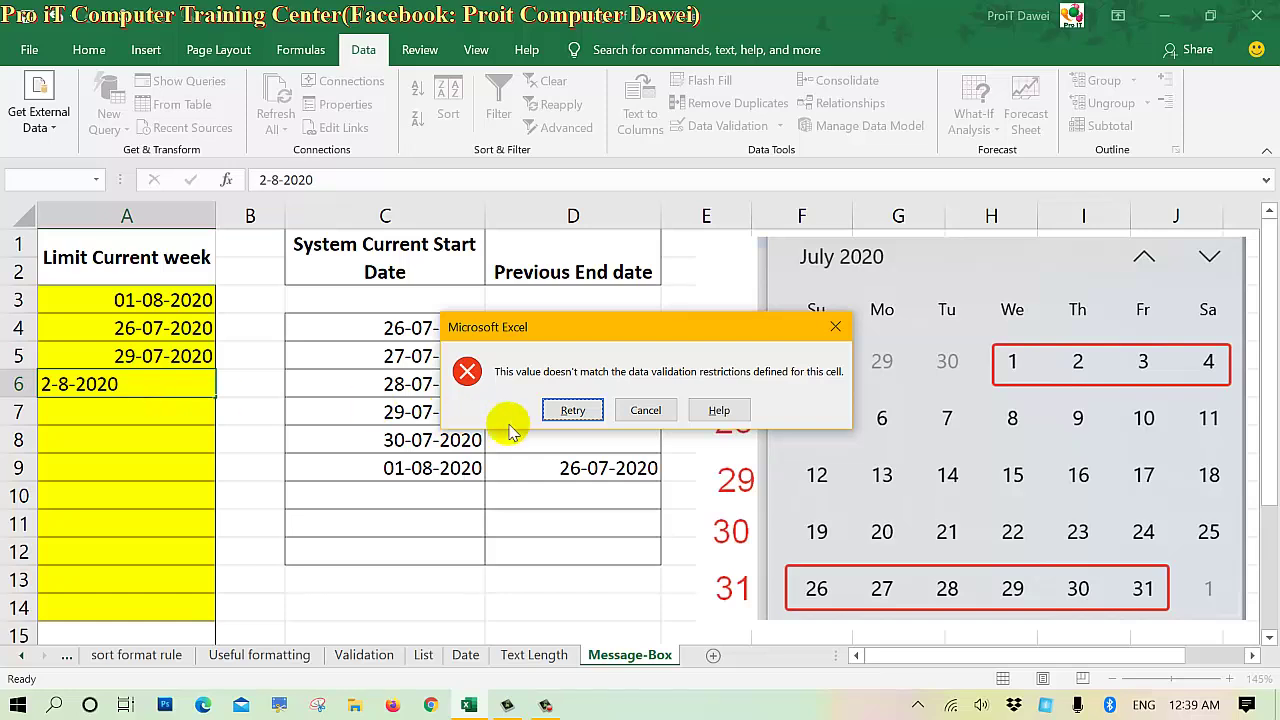
click(560, 414)
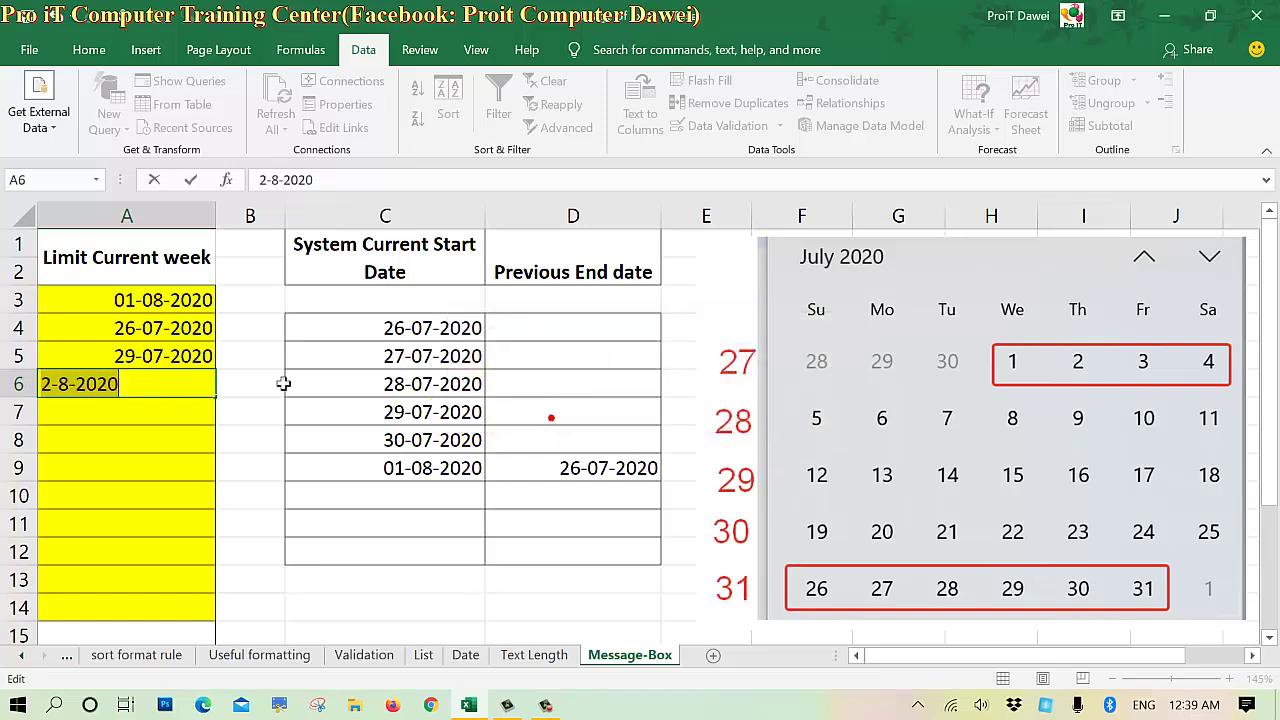
click(60, 397)
key(BackSpace)
text(1)
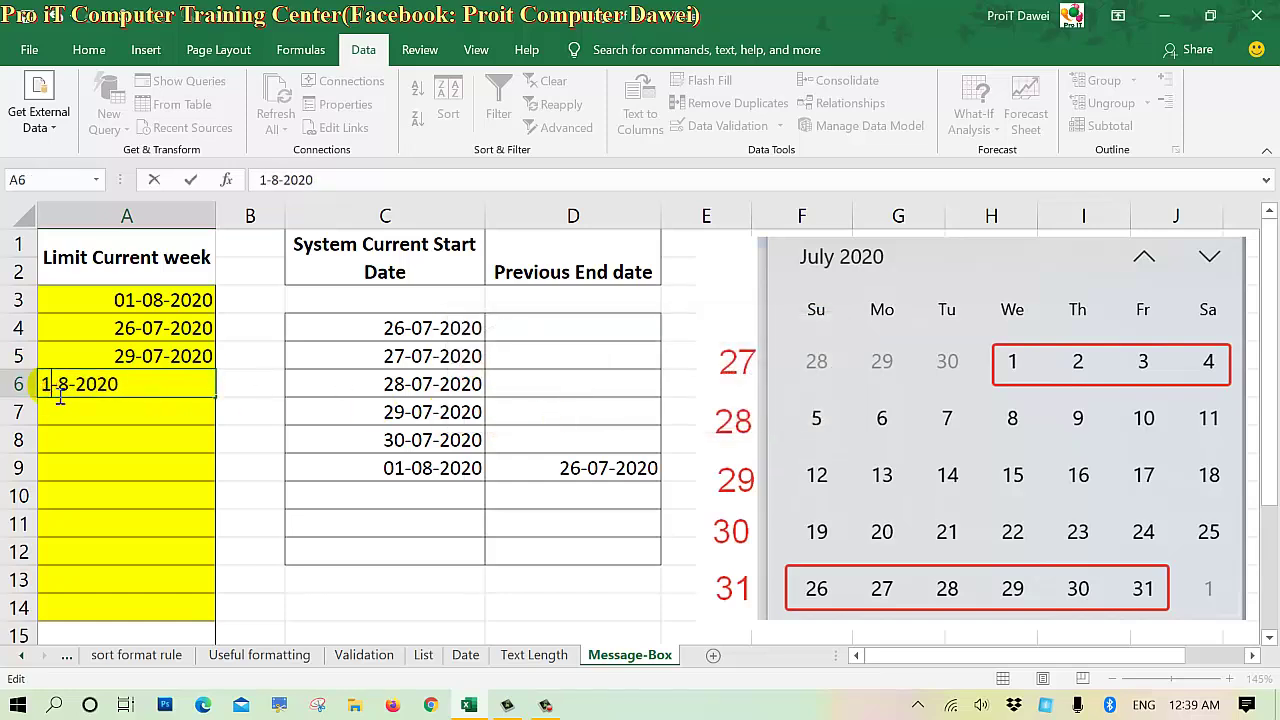
key(Return)
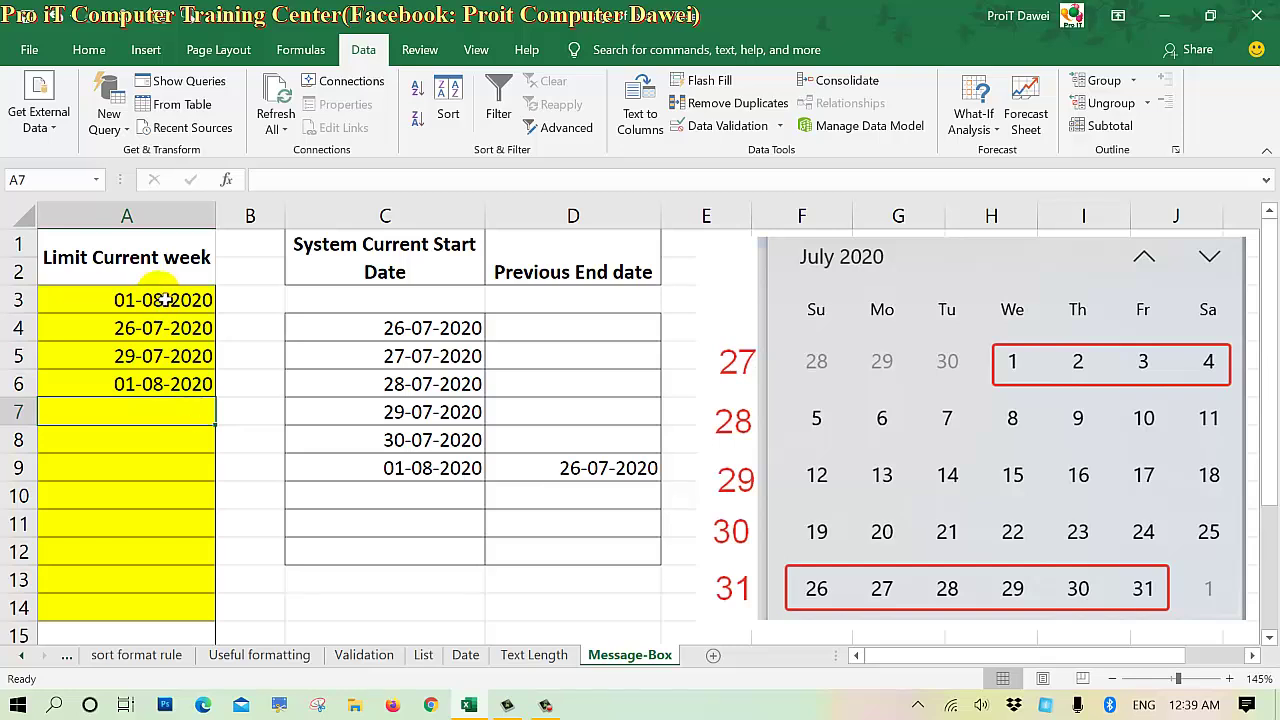
- Give A3:A14 a validation input message titled 'Type The Date.' reading 'Please Input type date Current Week.'
drag(160, 300, 166, 610)
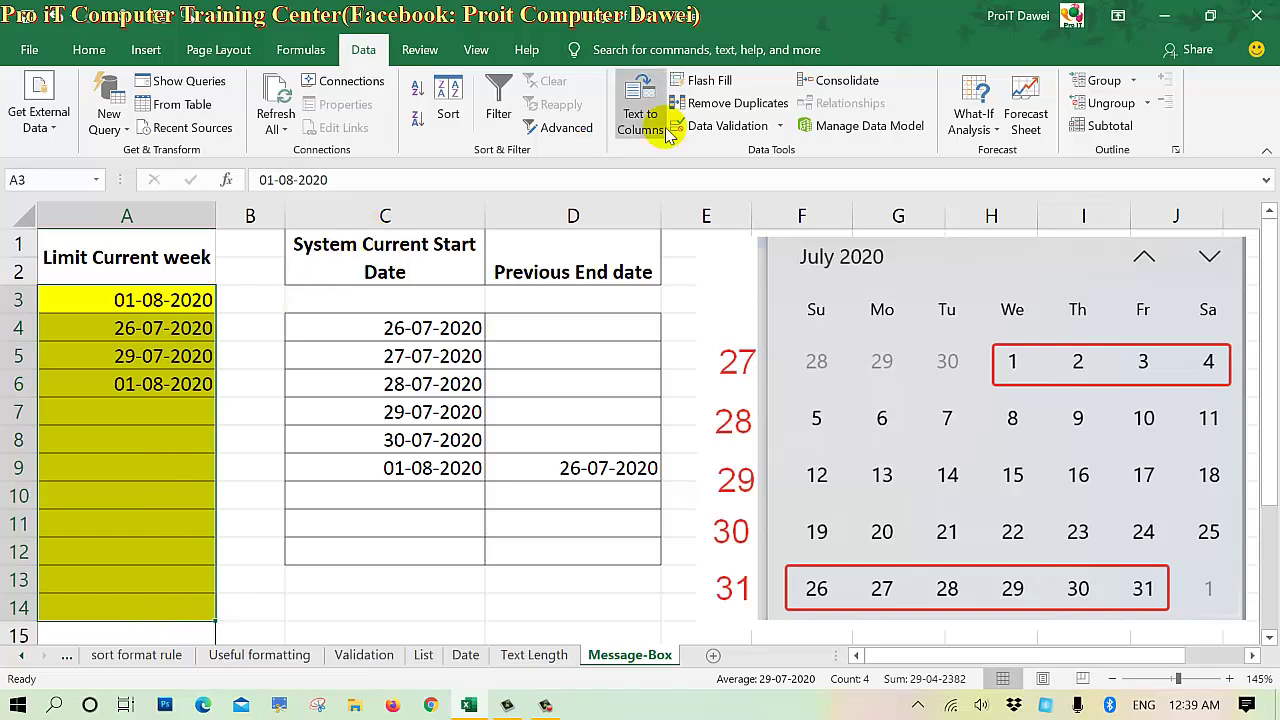
click(740, 106)
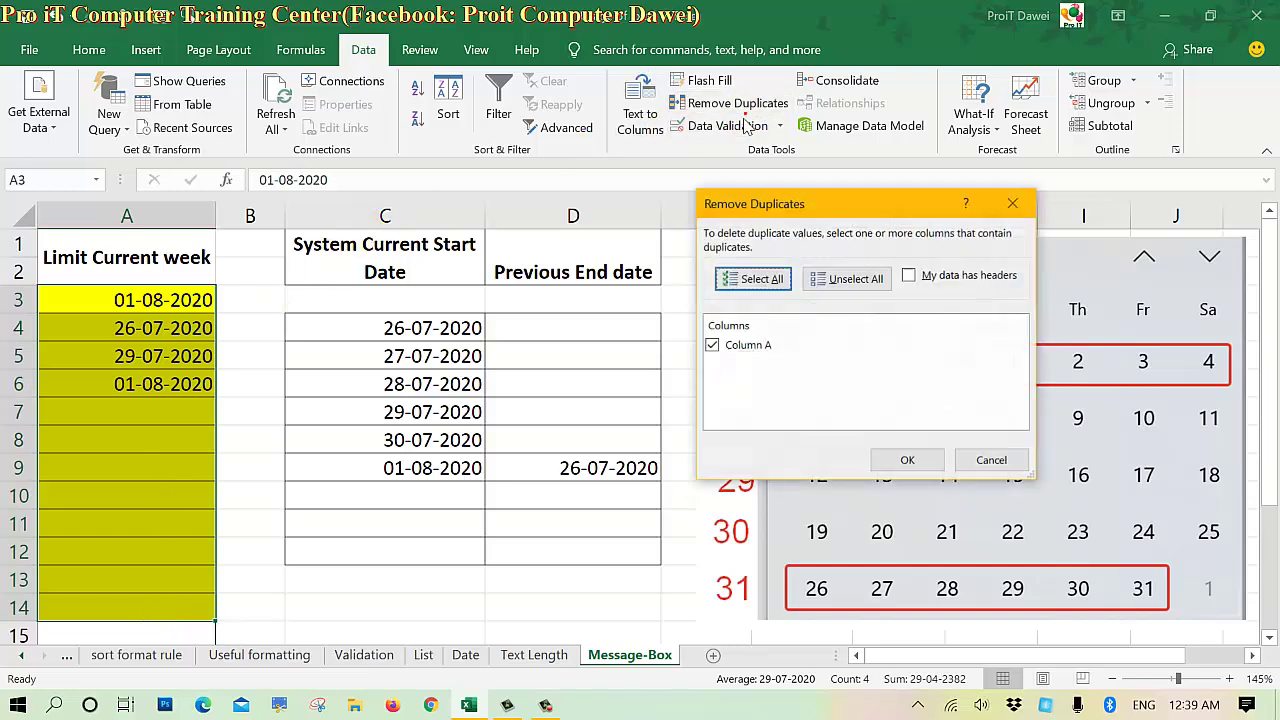
click(1012, 203)
click(722, 125)
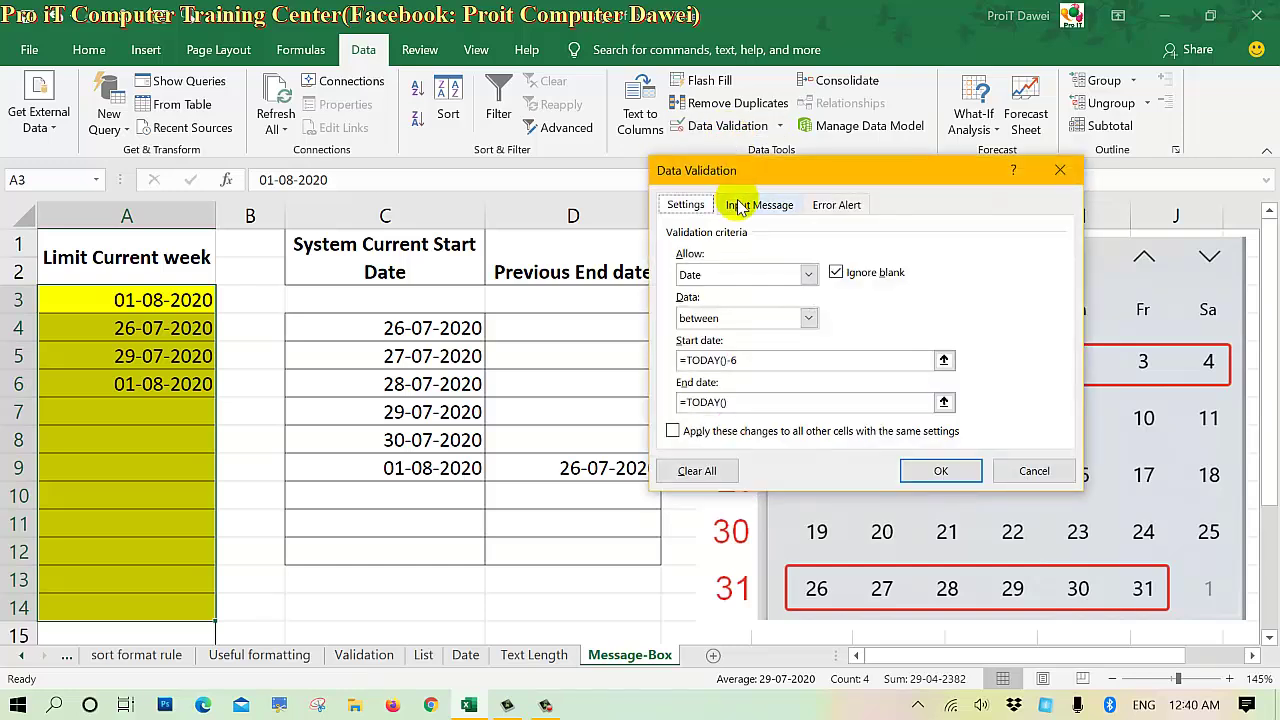
click(740, 205)
click(726, 303)
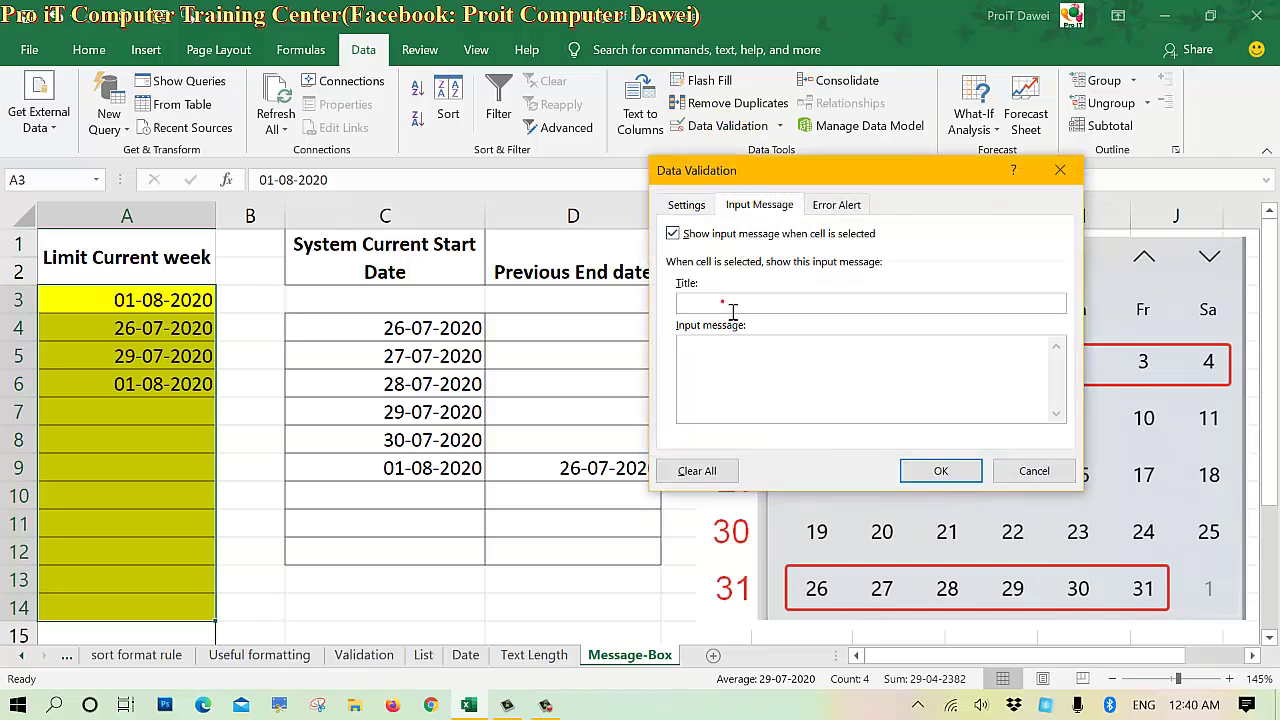
text(Type)
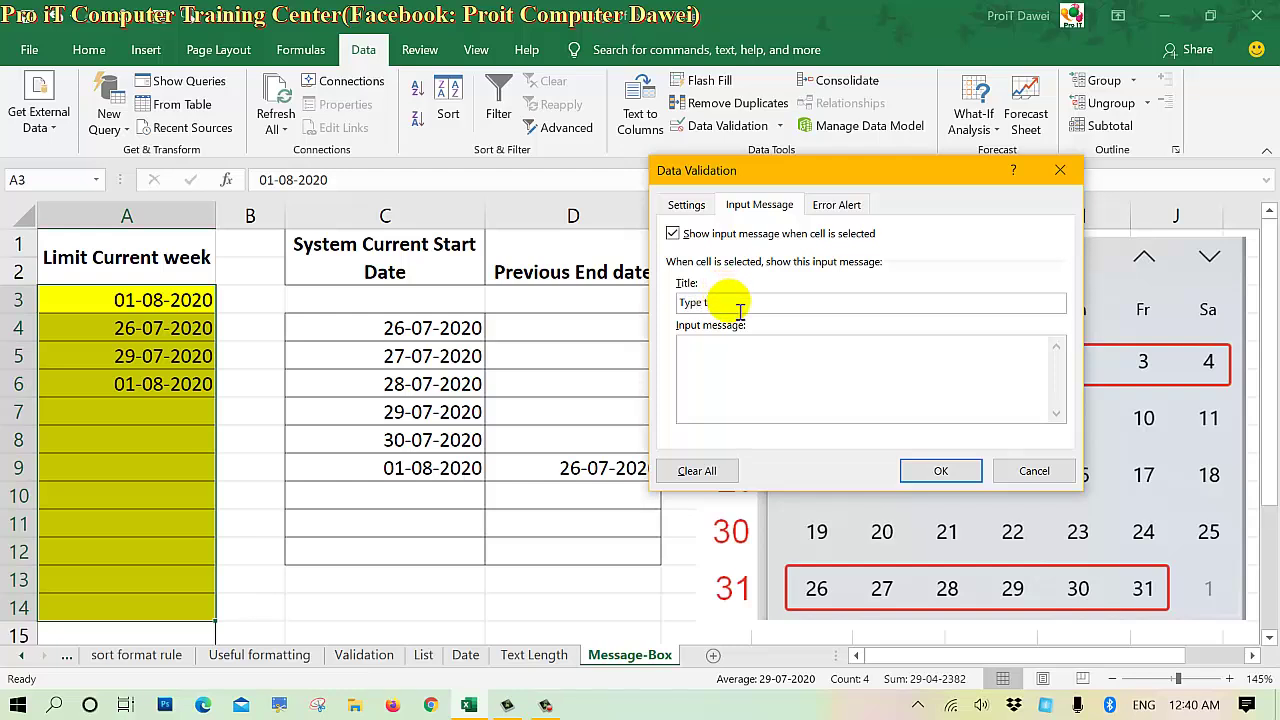
text( The Date)
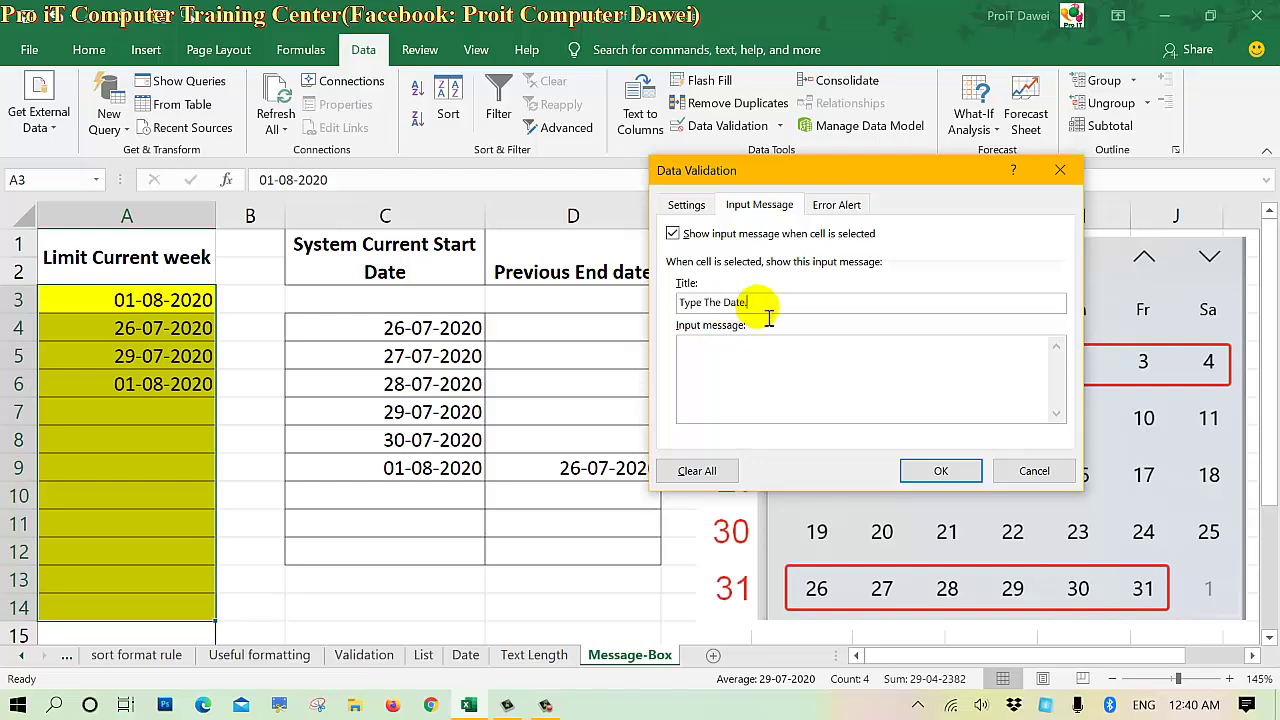
click(715, 361)
text(Ple)
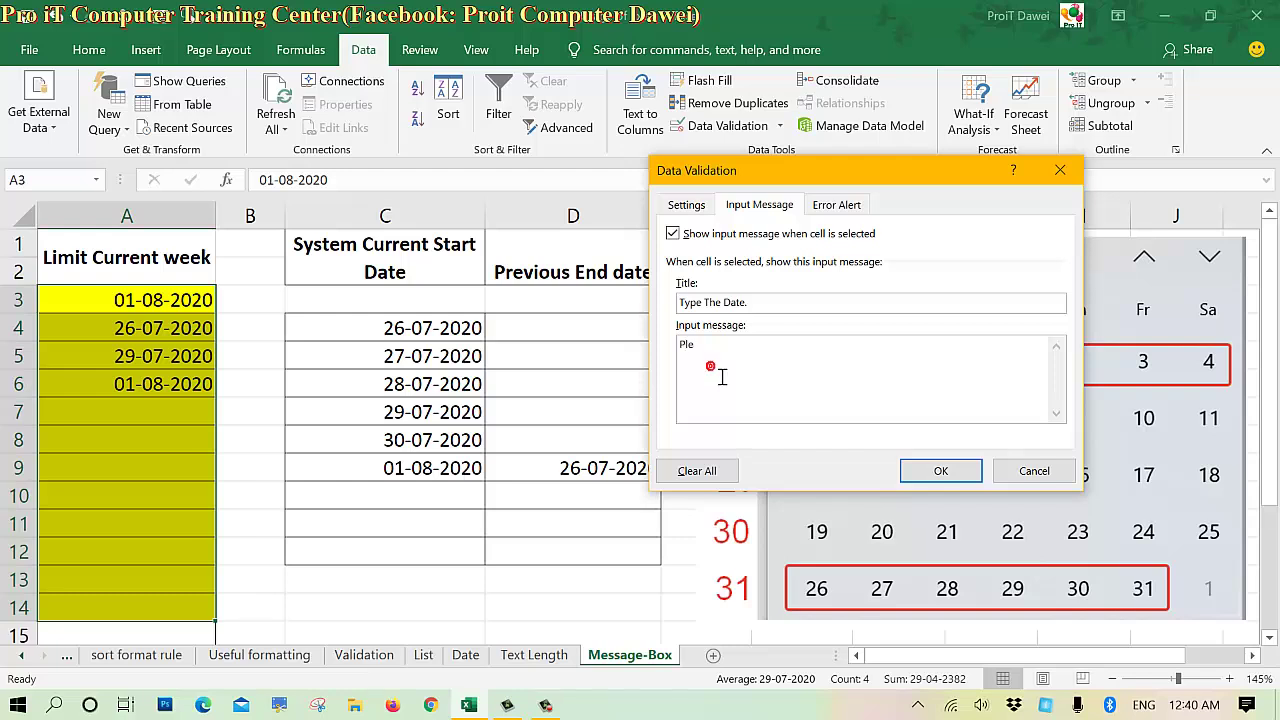
text(ase Input type date)
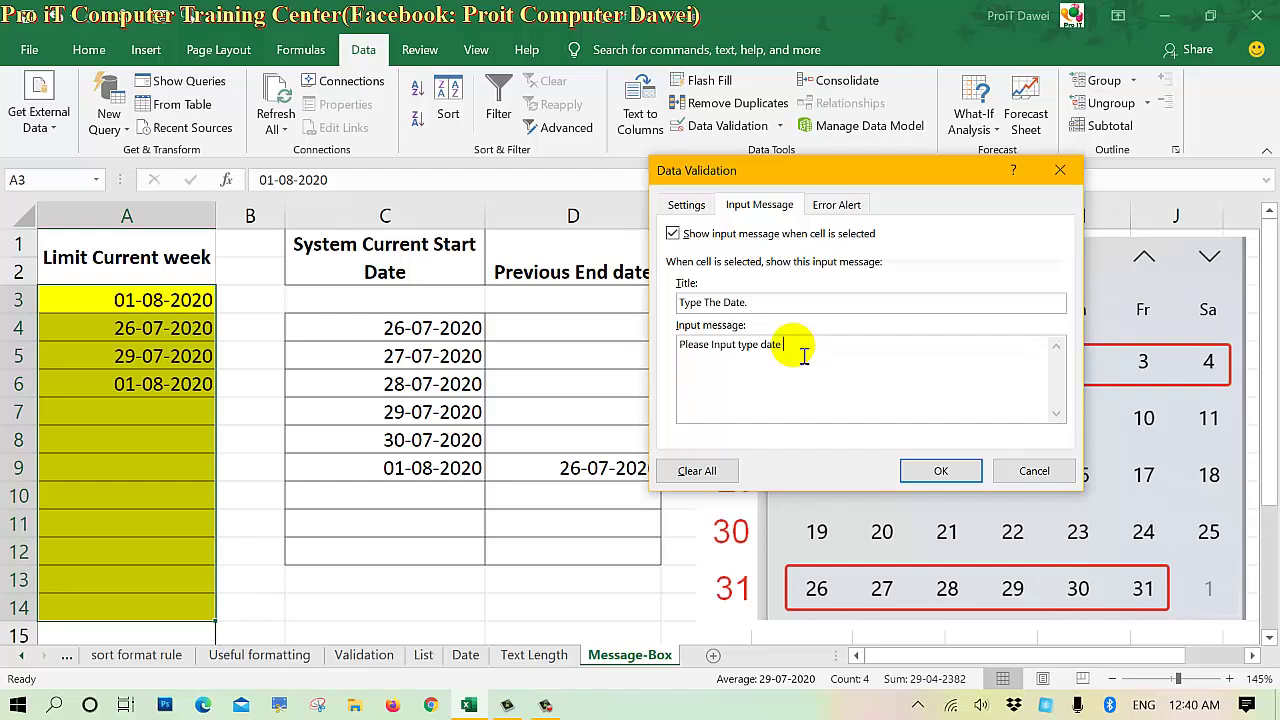
text(T)
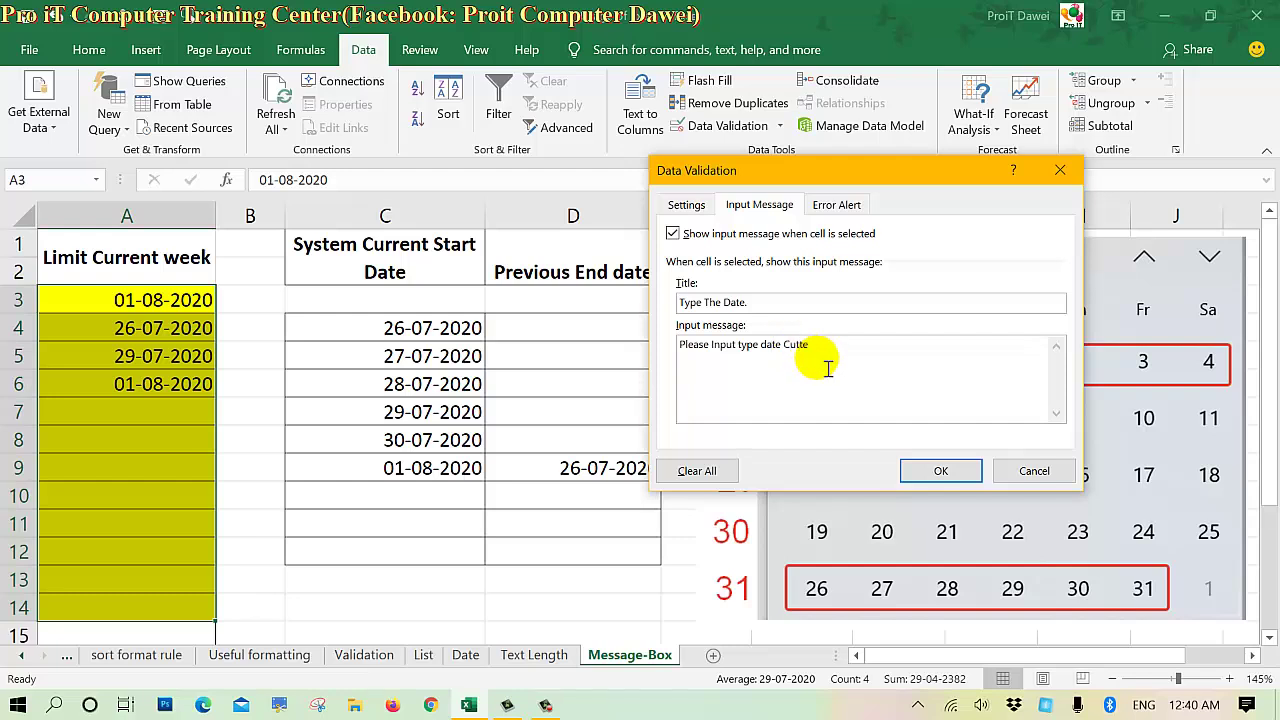
key(BackSpace)
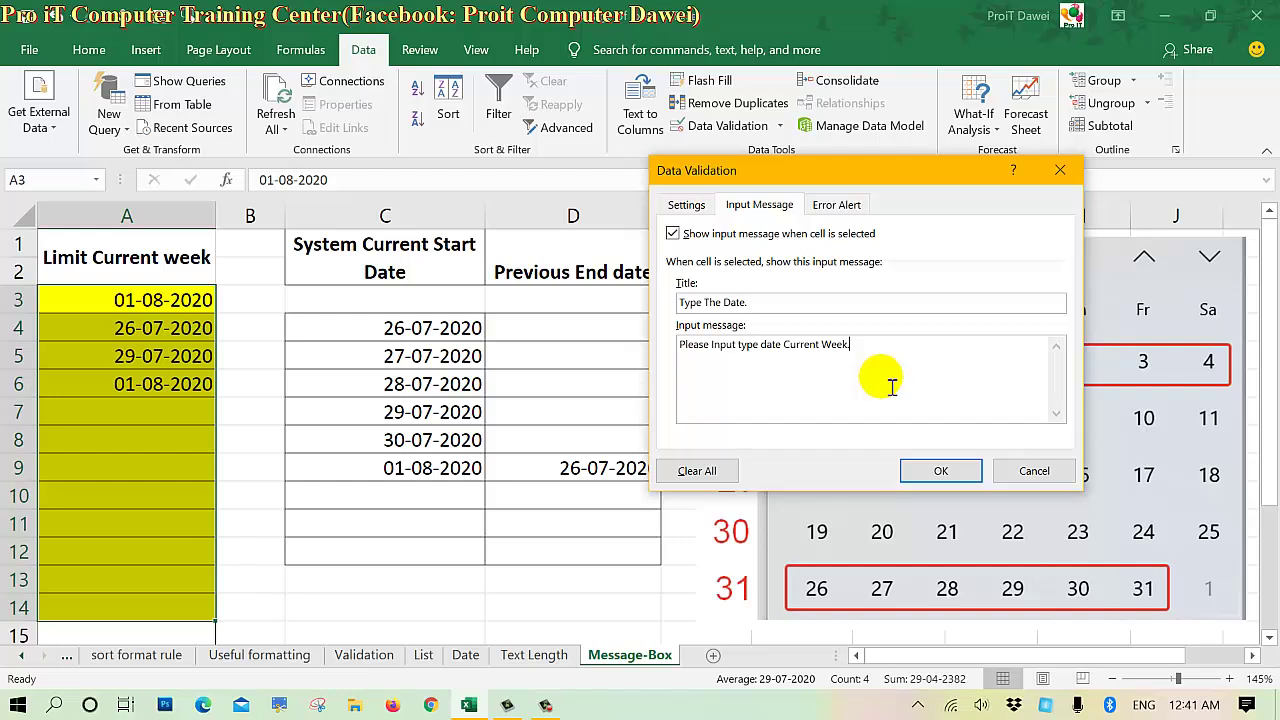
click(940, 470)
- Check that the 'Type The Date.' prompt appears on A9, A8 and A12, moving it aside
click(307, 478)
click(138, 472)
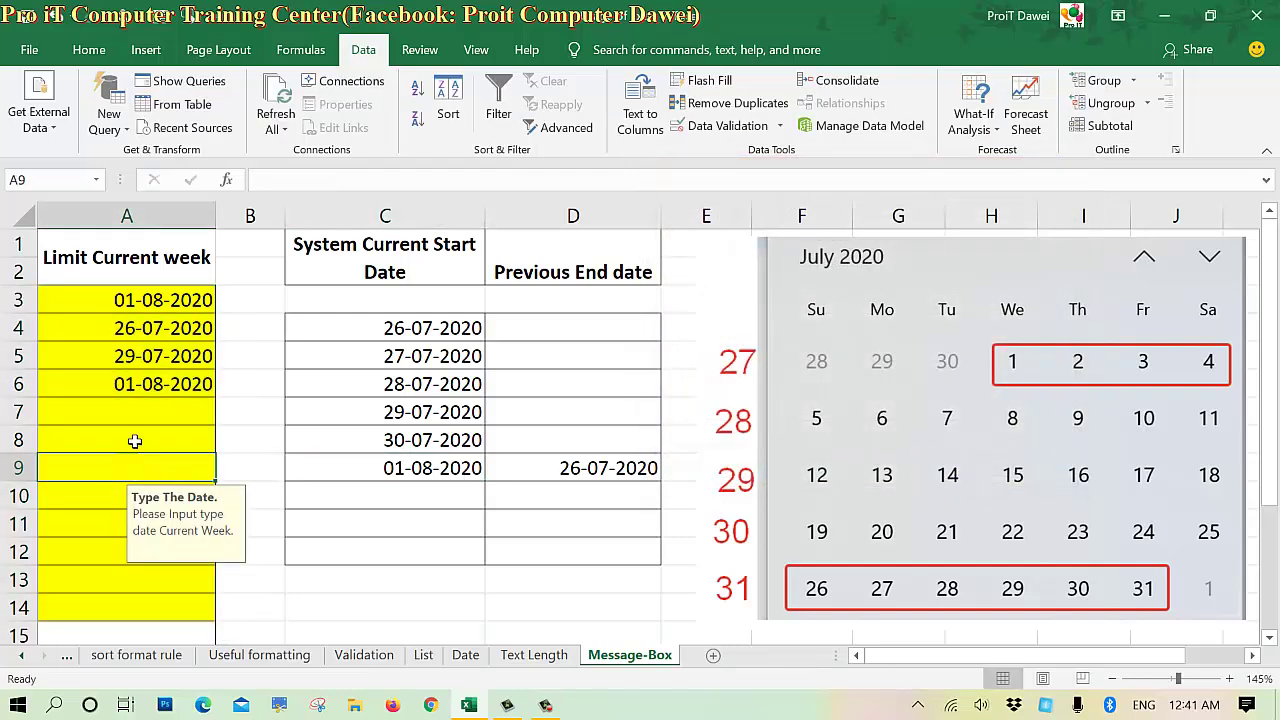
click(134, 440)
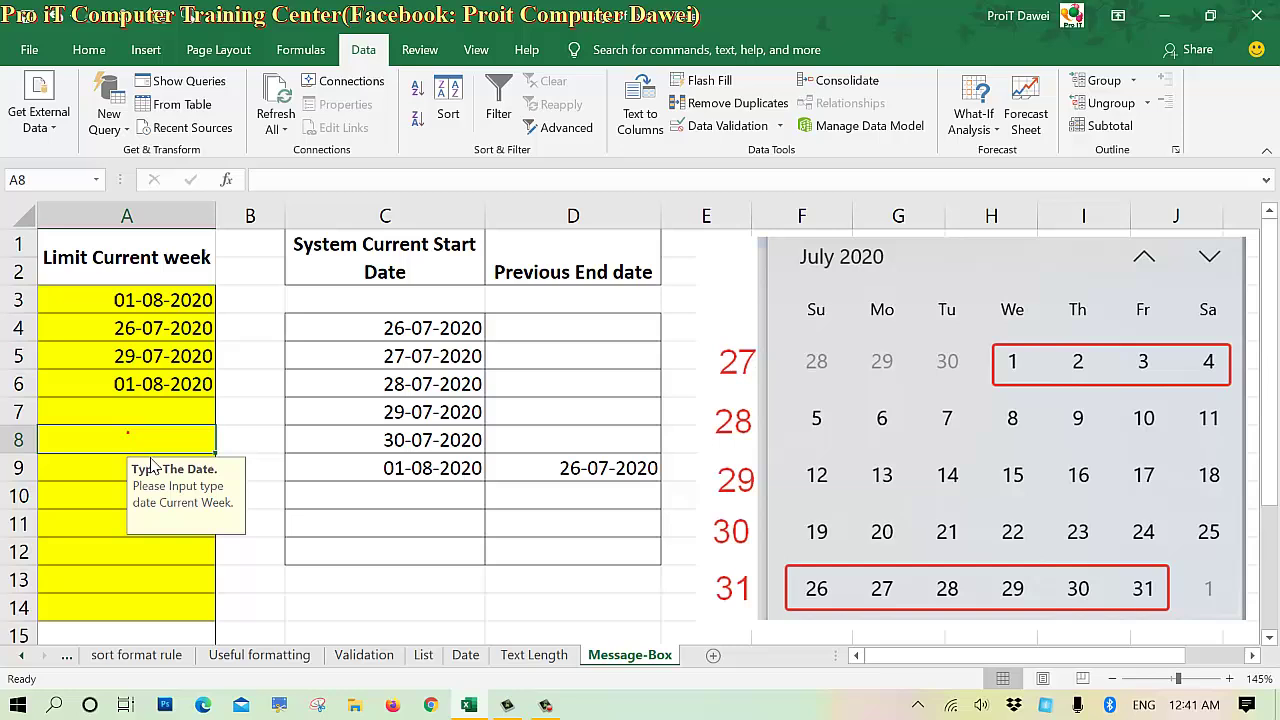
click(150, 553)
click(156, 482)
click(155, 451)
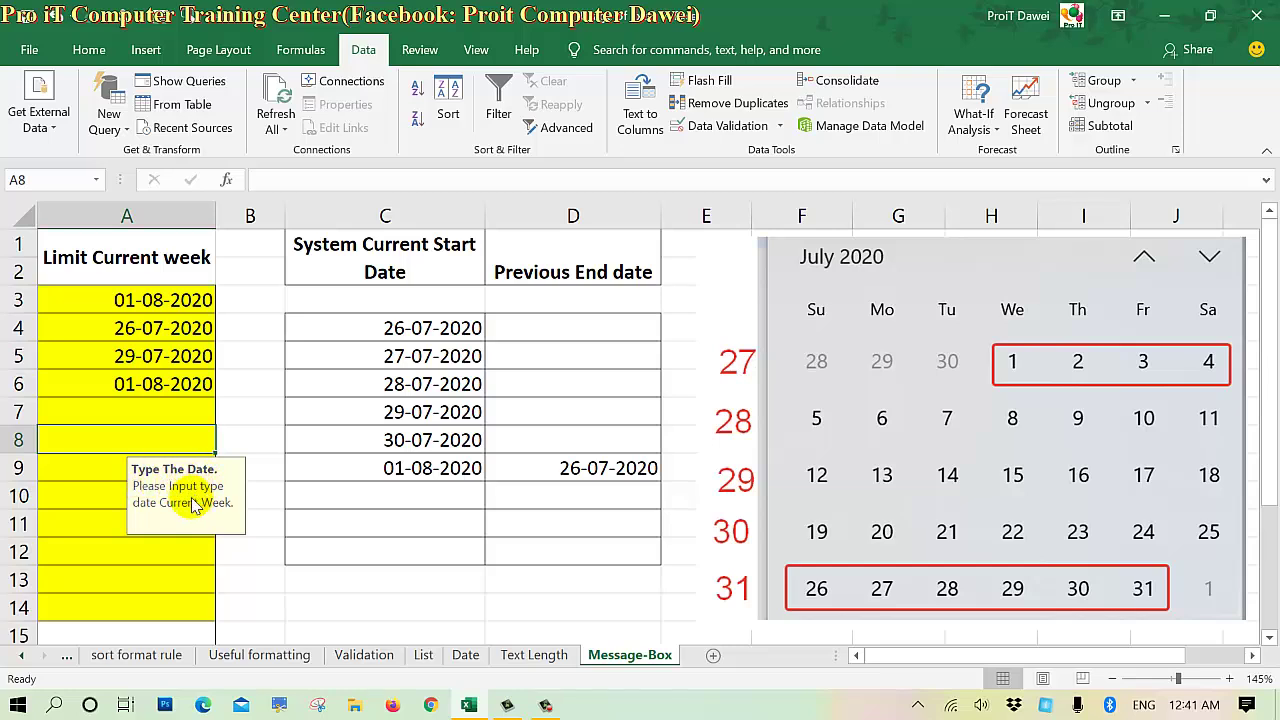
mouse_move(166, 490)
mouse_down()
mouse_move(230, 498)
mouse_move(286, 484)
mouse_up()
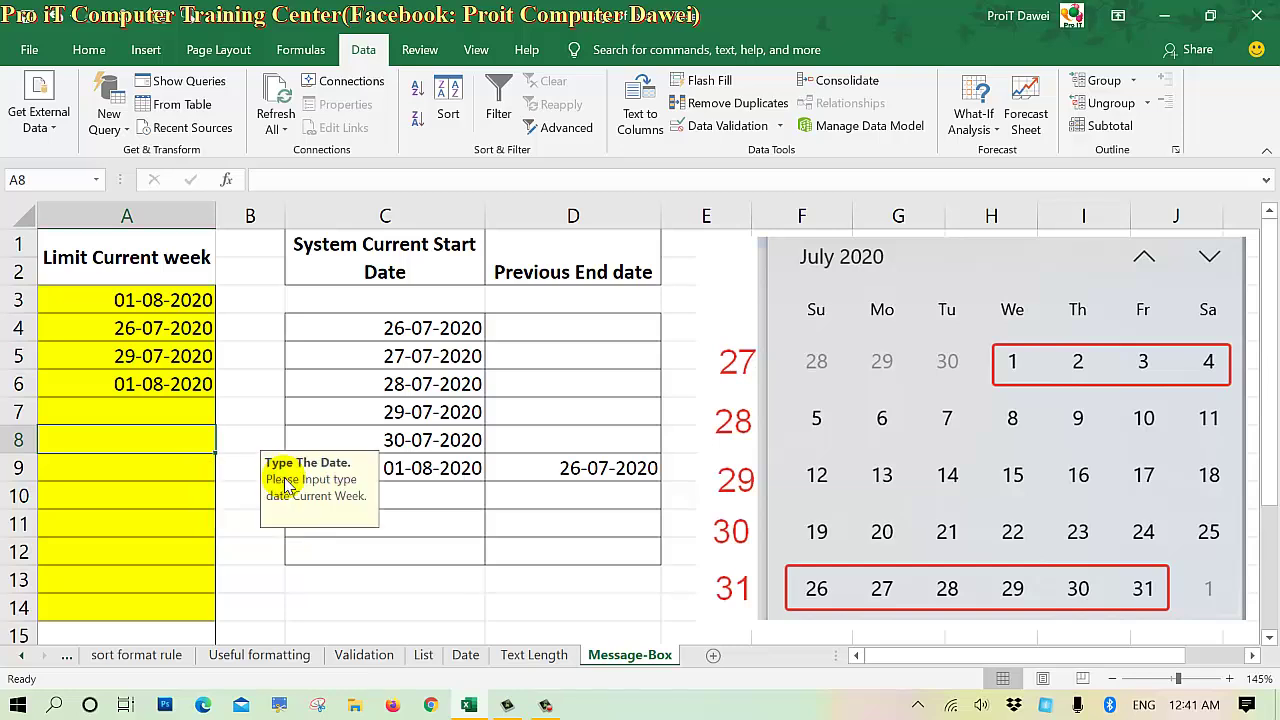
- Check the prompt on A9, A11, A5 and A7, undoing an accidental move of A7
click(156, 470)
click(150, 525)
click(170, 372)
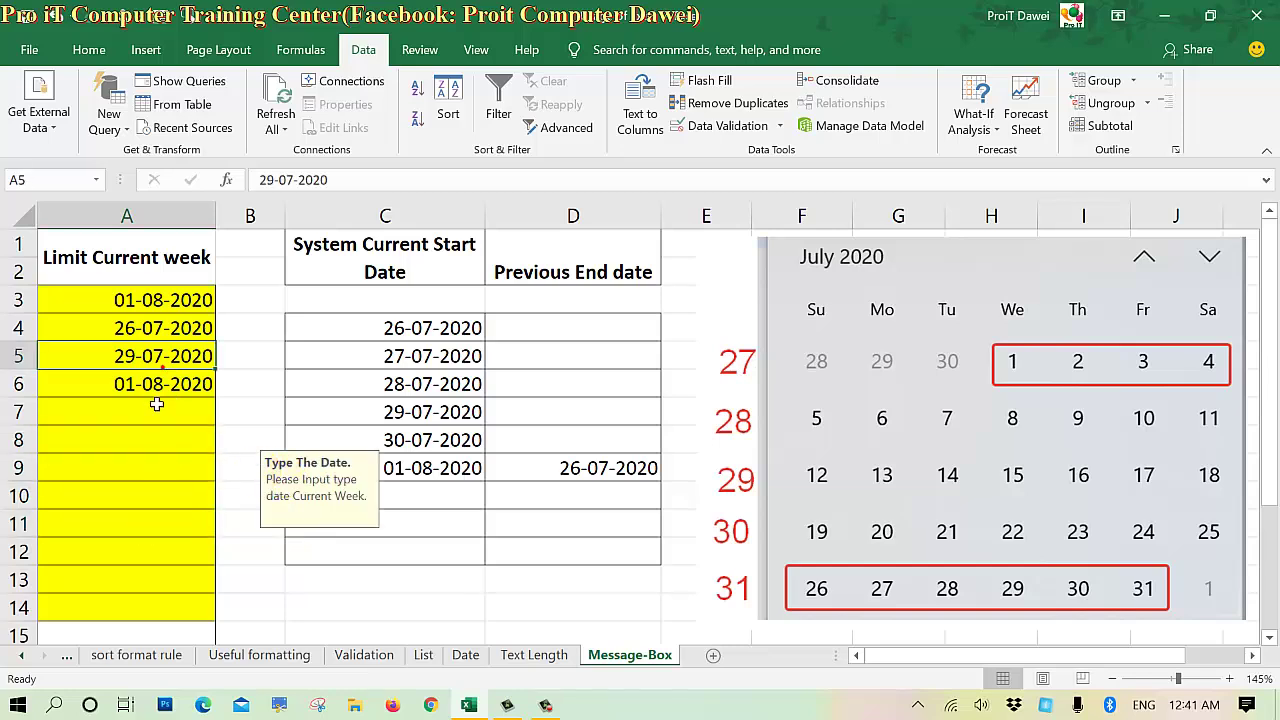
click(156, 404)
click(156, 465)
drag(290, 462, 278, 430)
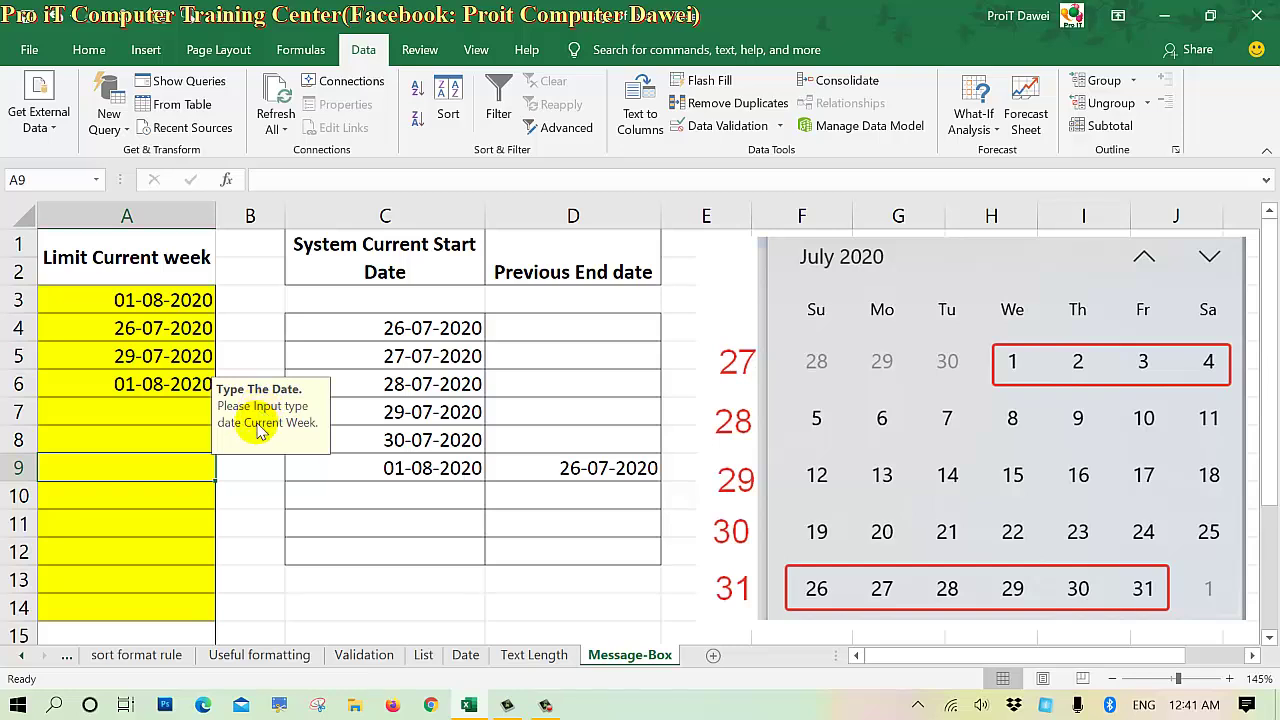
click(150, 410)
drag(278, 440, 145, 462)
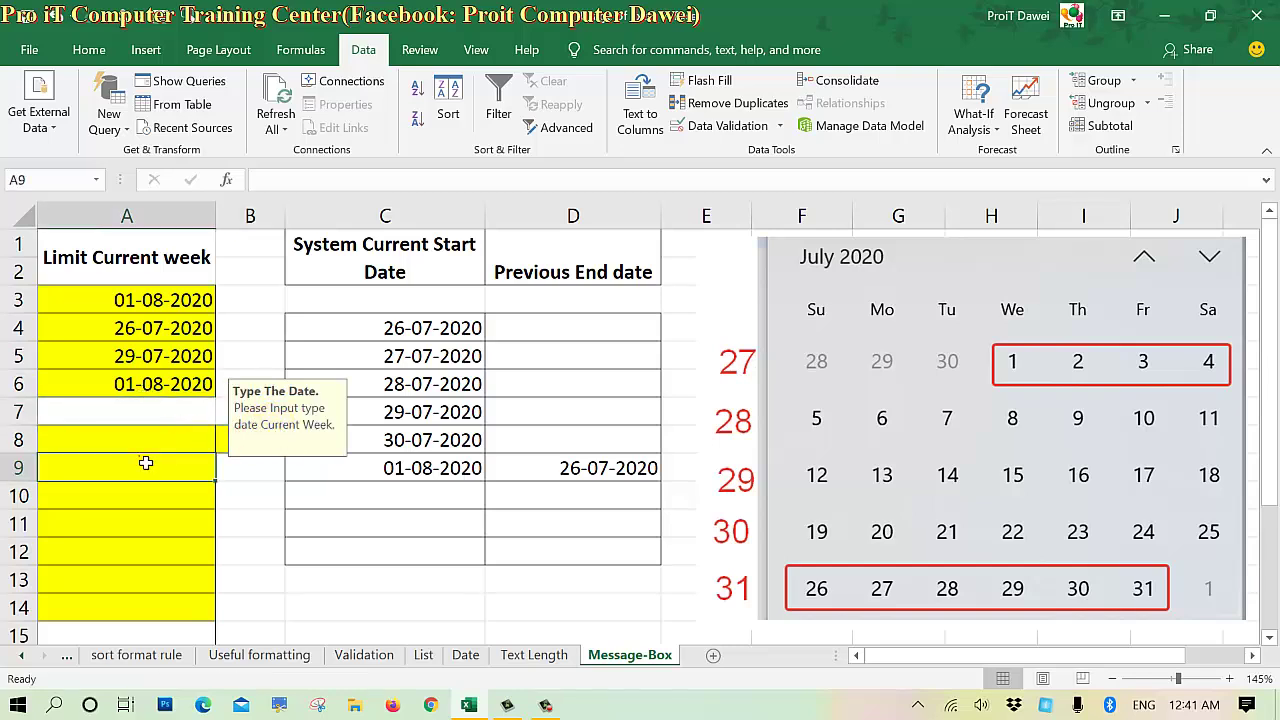
key(ctrl+z)
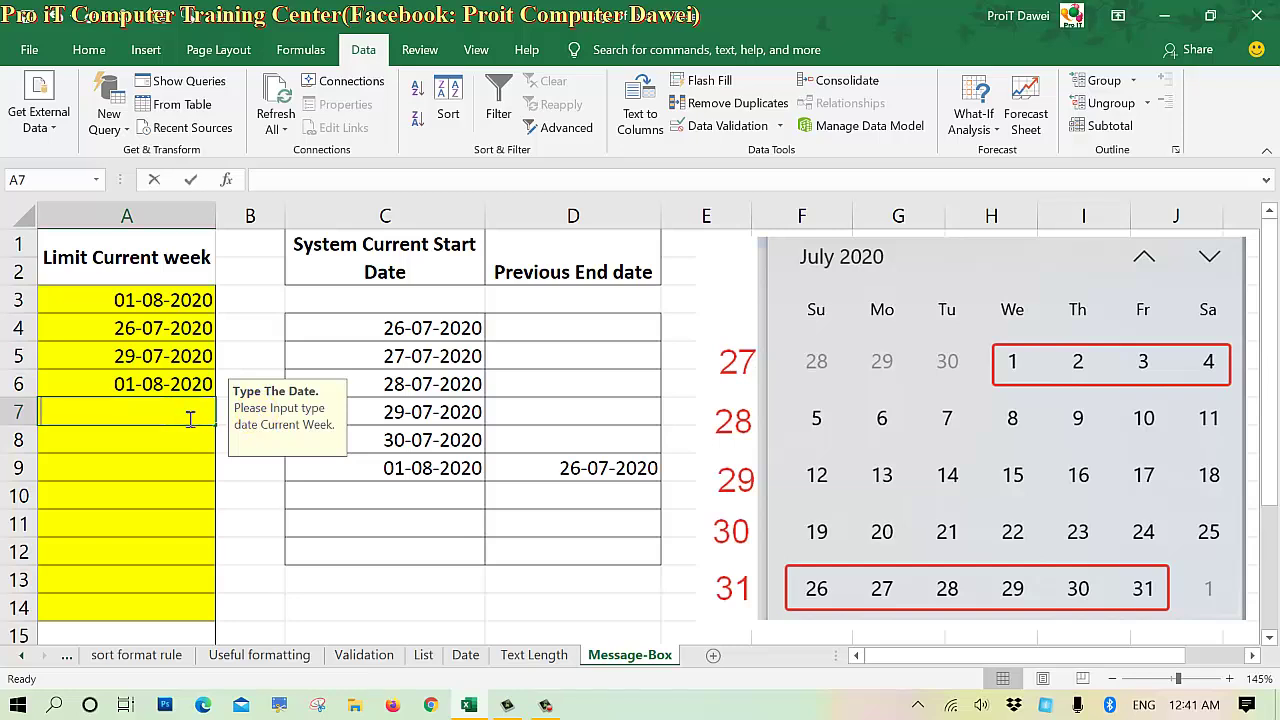
- Test 2-8-20 in A7, which validation rejects, and cancel the entry
text(2-8-2020)
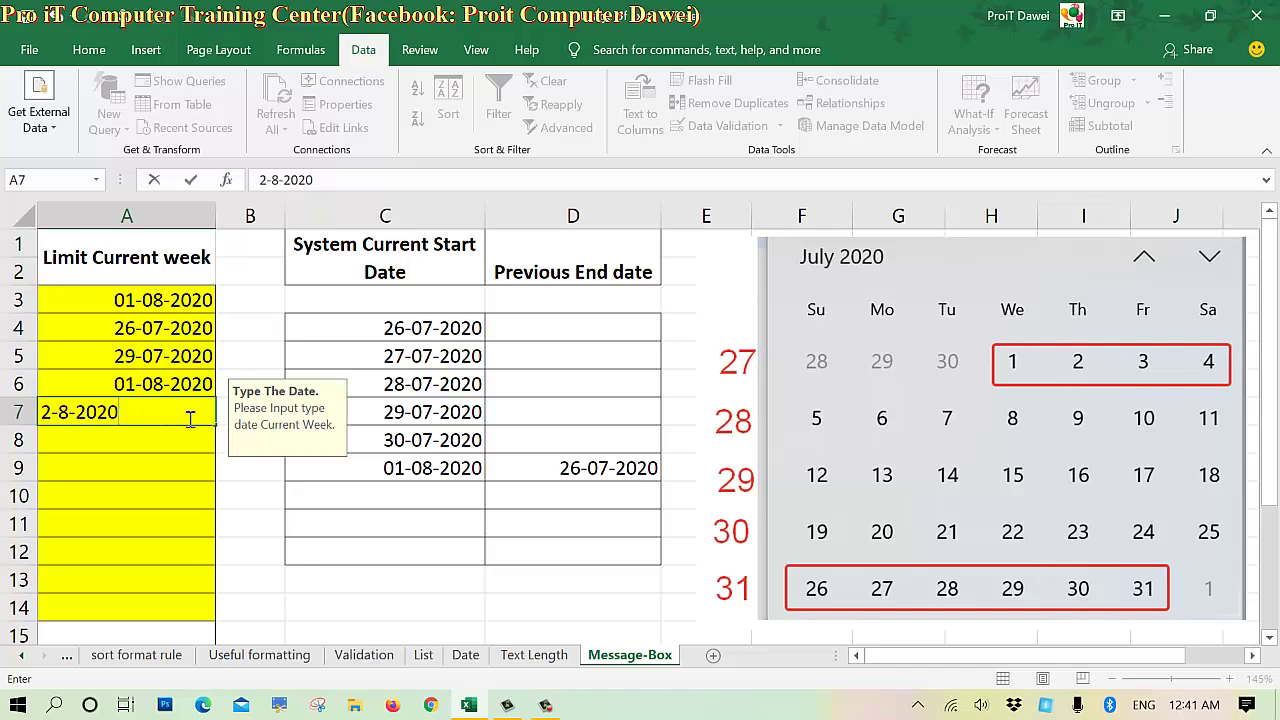
key(Return)
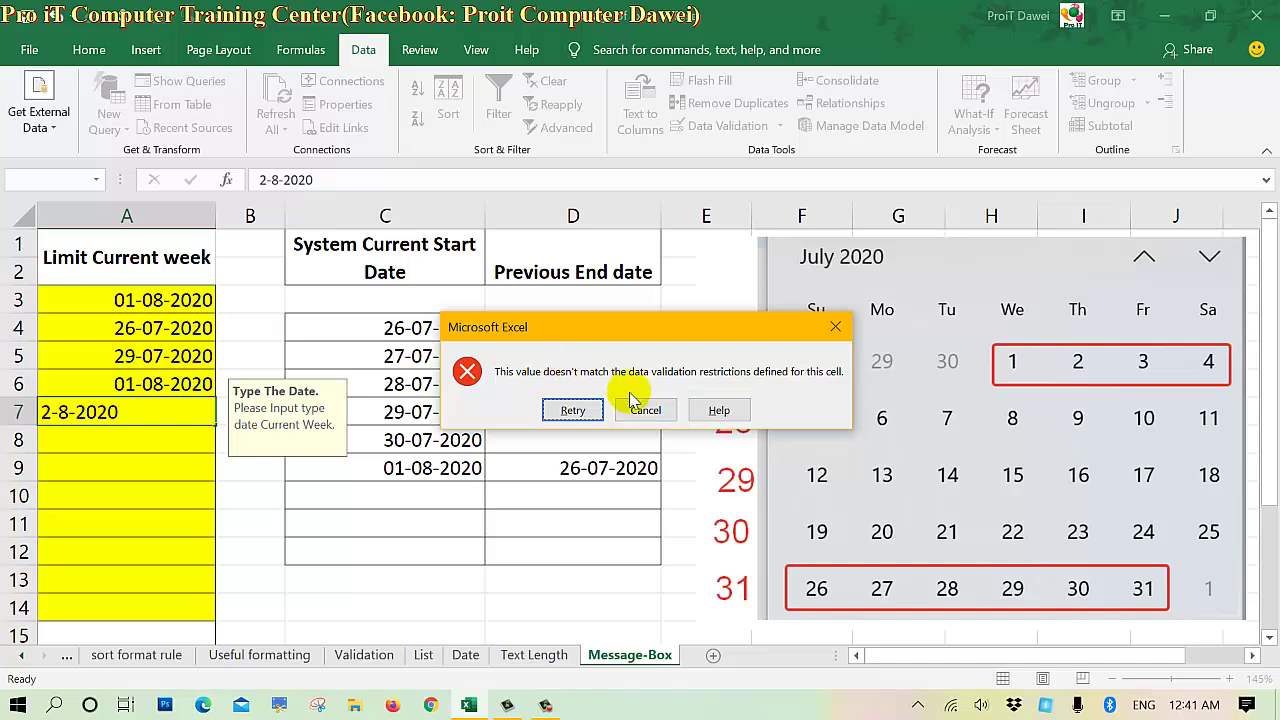
click(645, 410)
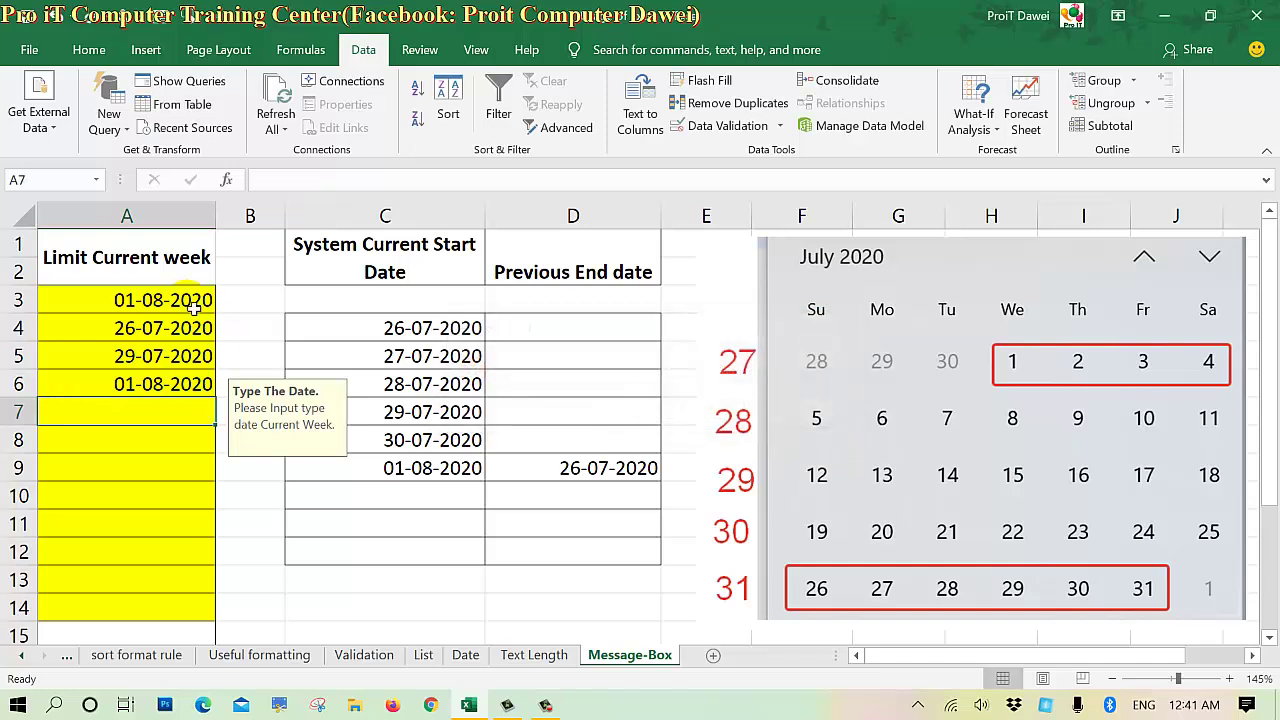
- Open the error alert settings for A3:A14, keeping the Stop style
drag(193, 307, 188, 613)
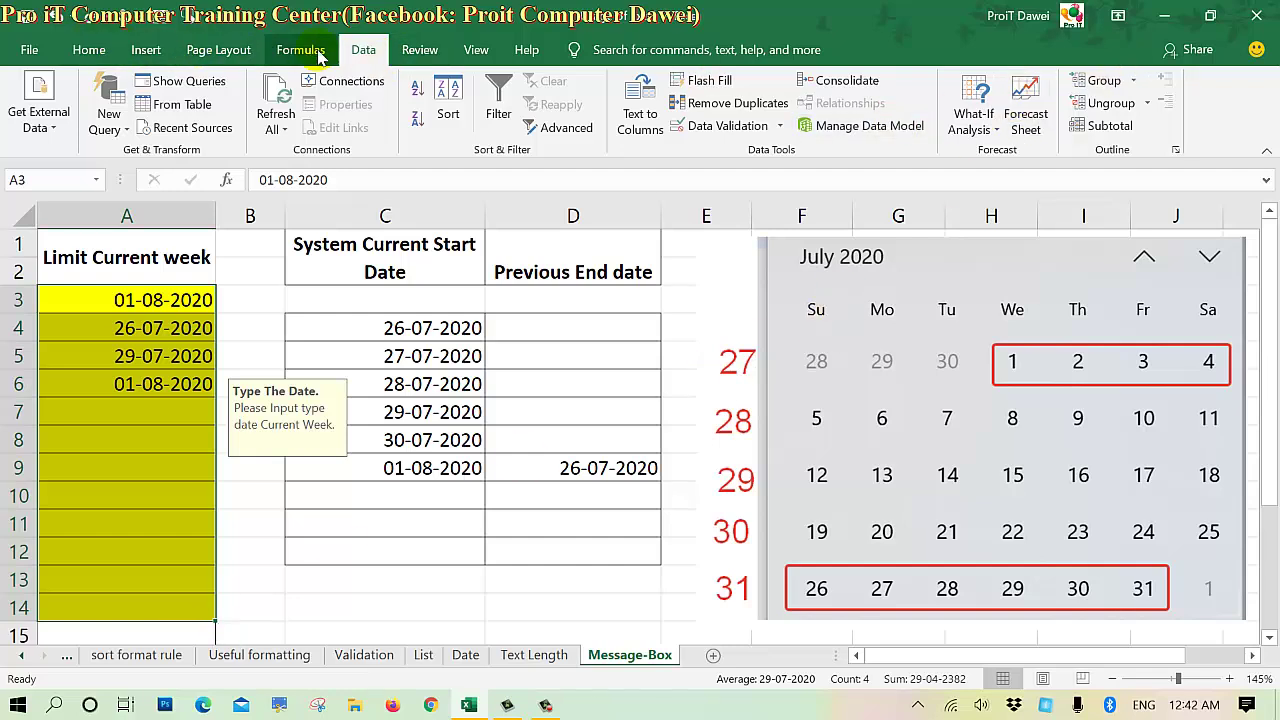
click(740, 127)
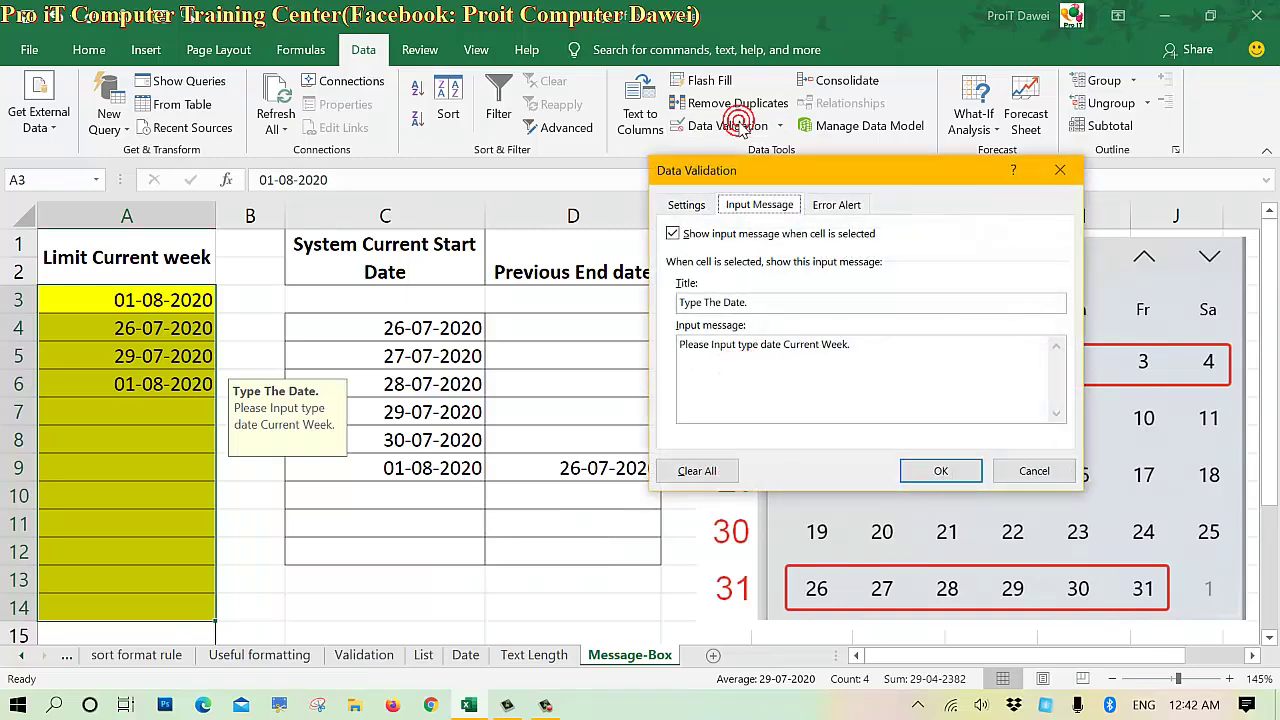
click(836, 205)
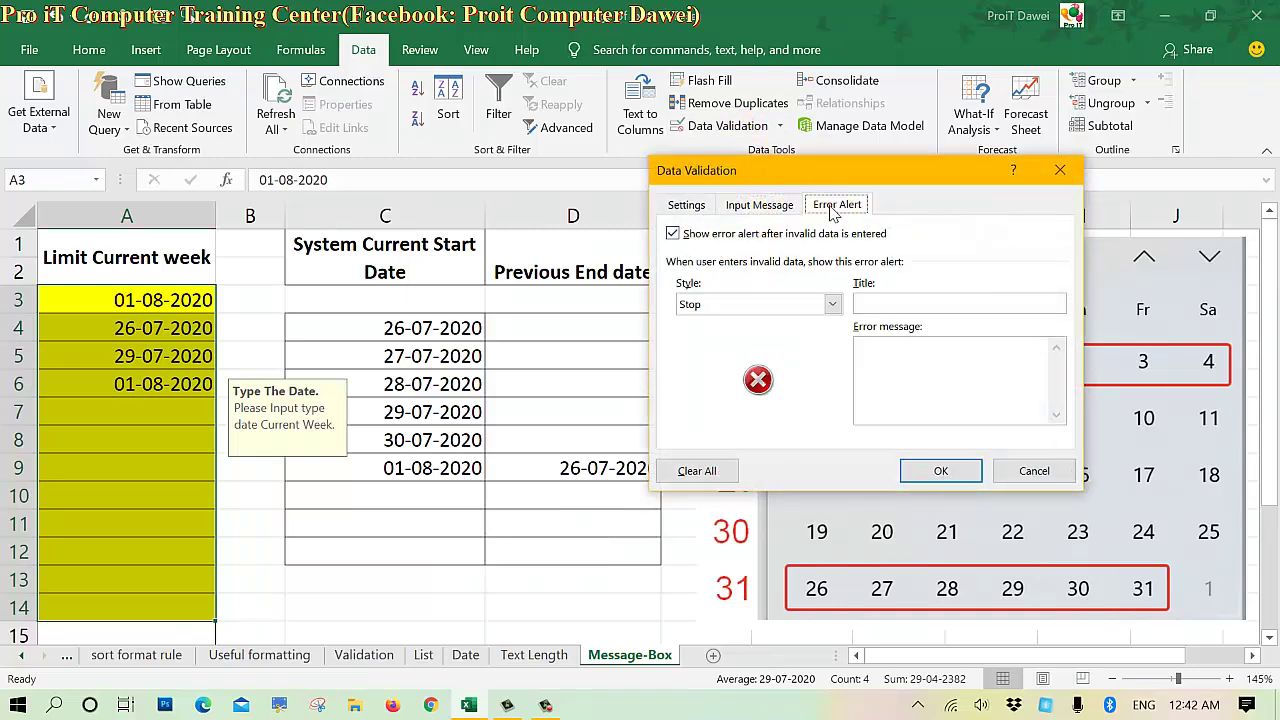
click(755, 320)
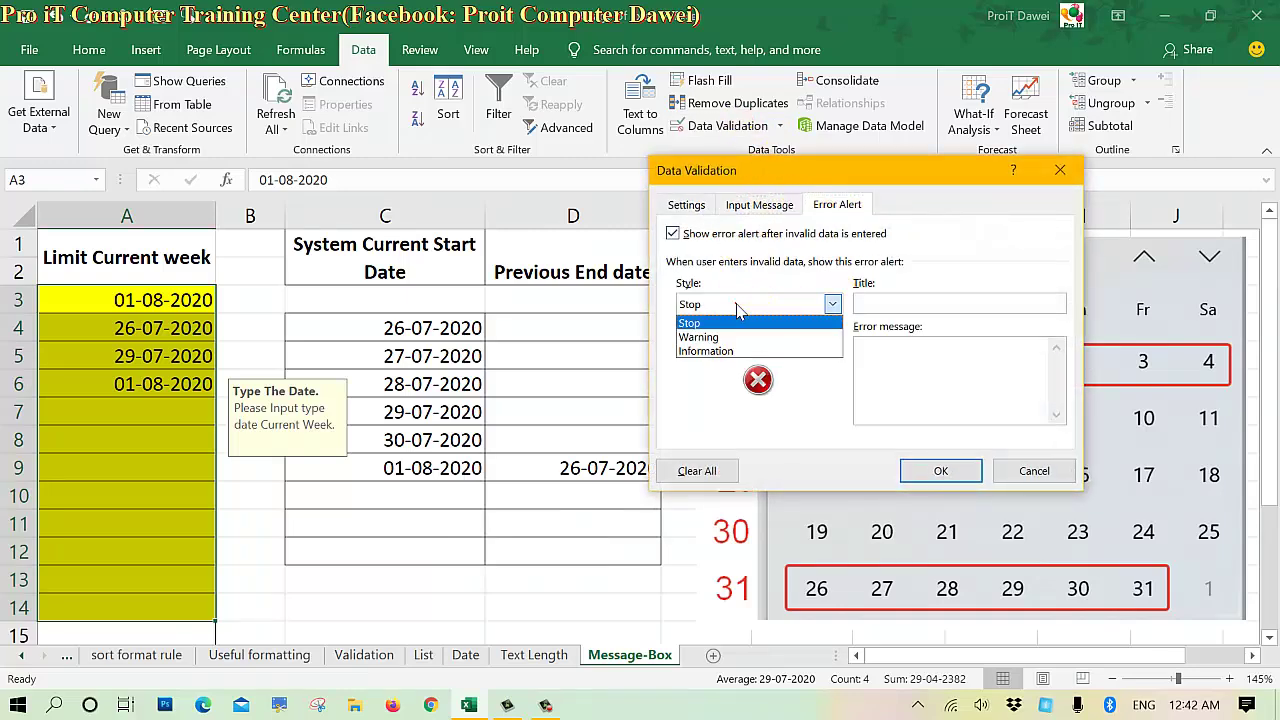
click(738, 312)
click(736, 305)
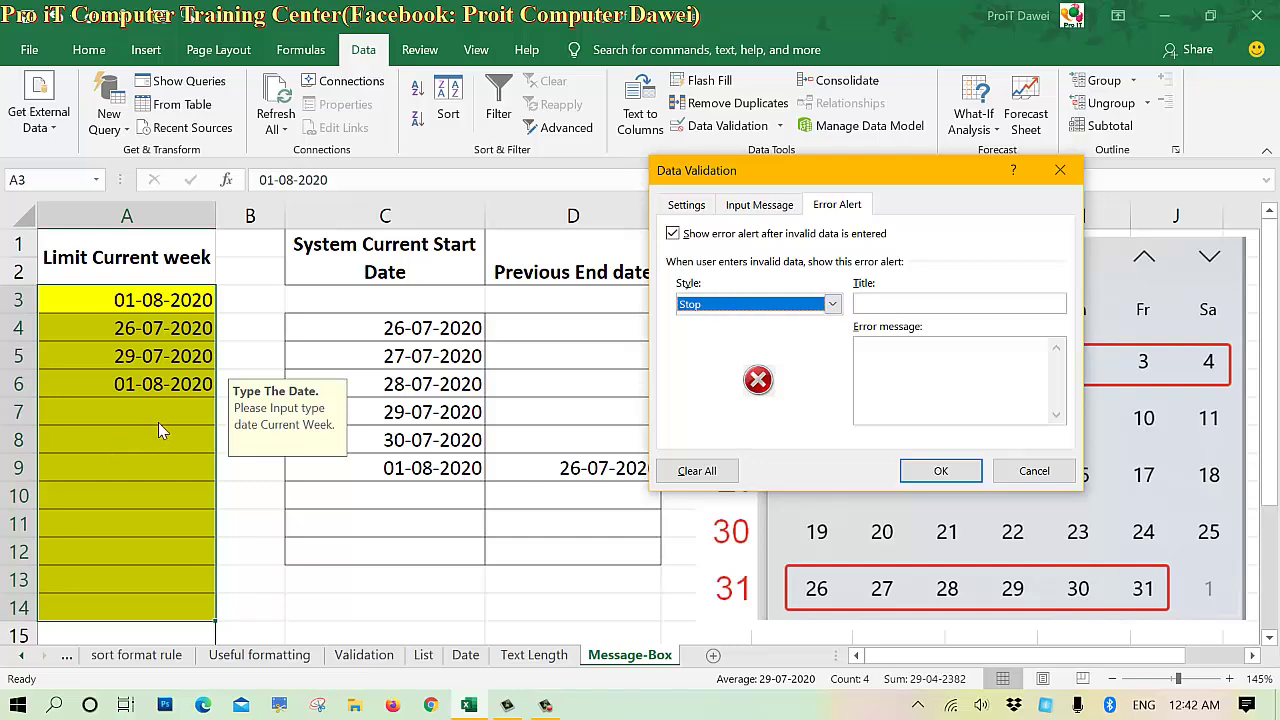
- Enter the alert title 'Sorry! Your type error.' and message 'Please,Try again.', fixing a typo
click(875, 303)
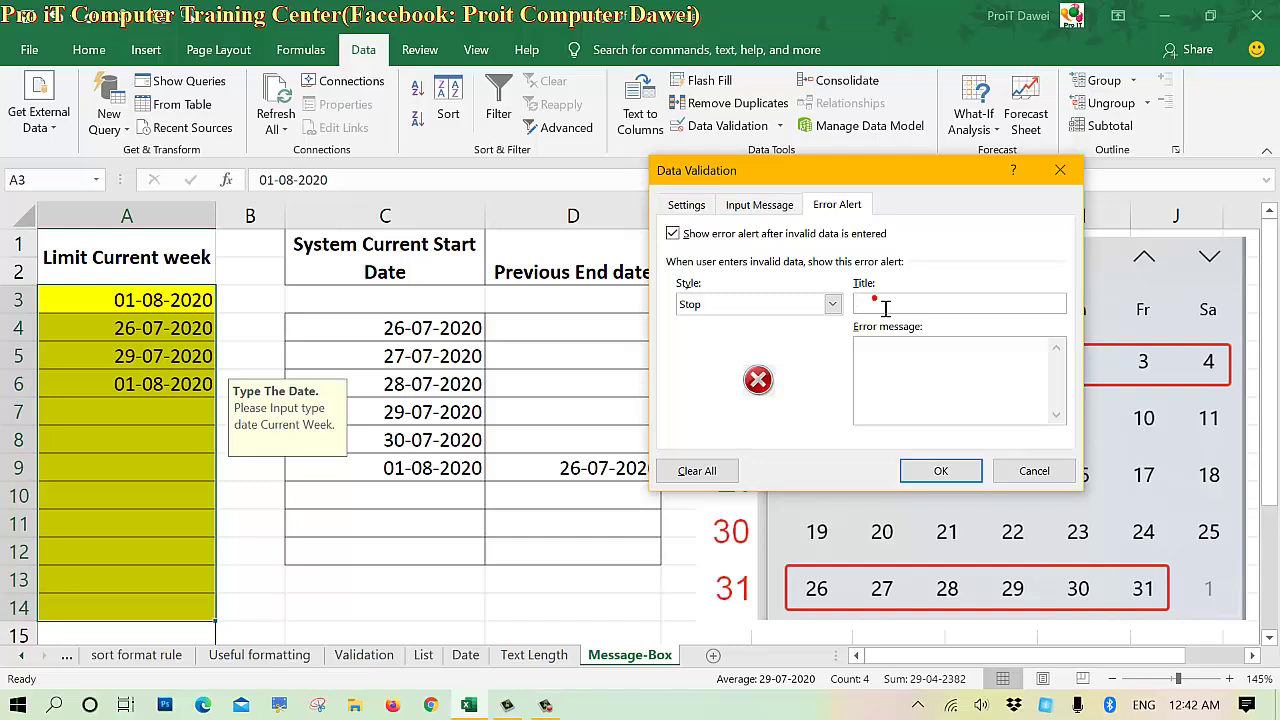
text(Sorry!)
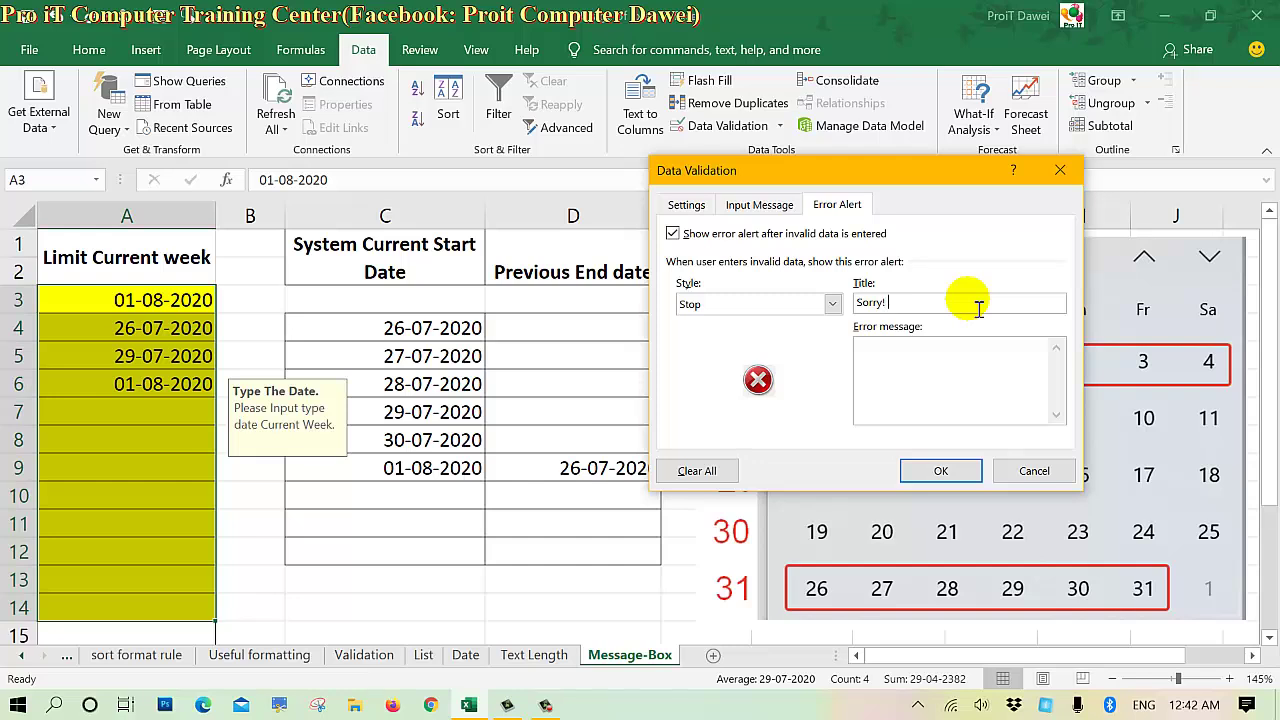
text(Your ty)
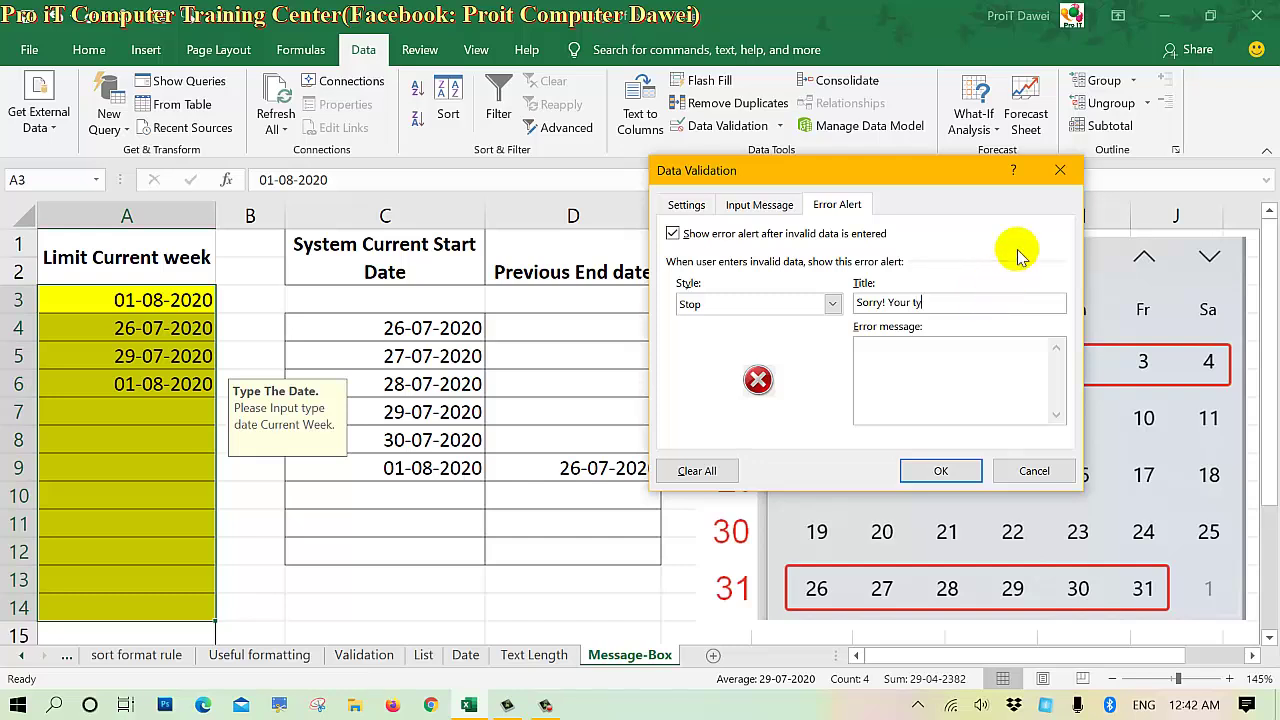
text(pe error.)
click(908, 376)
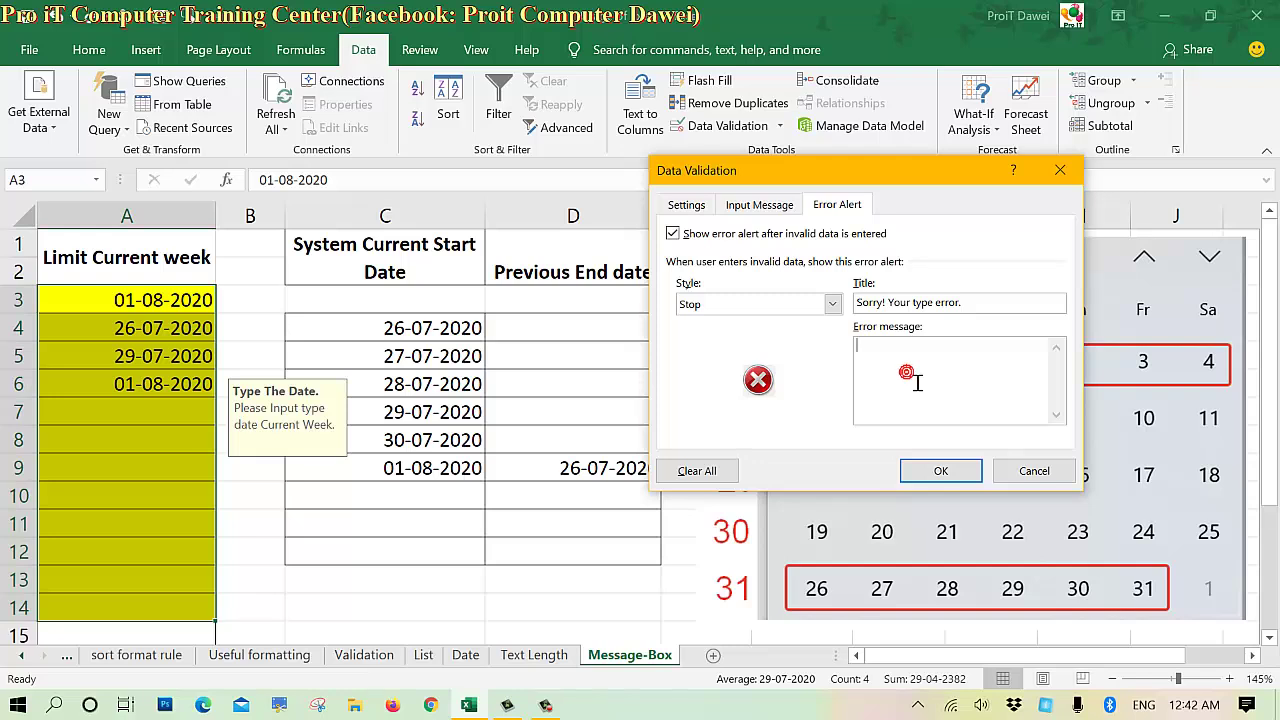
click(906, 374)
text(eae )
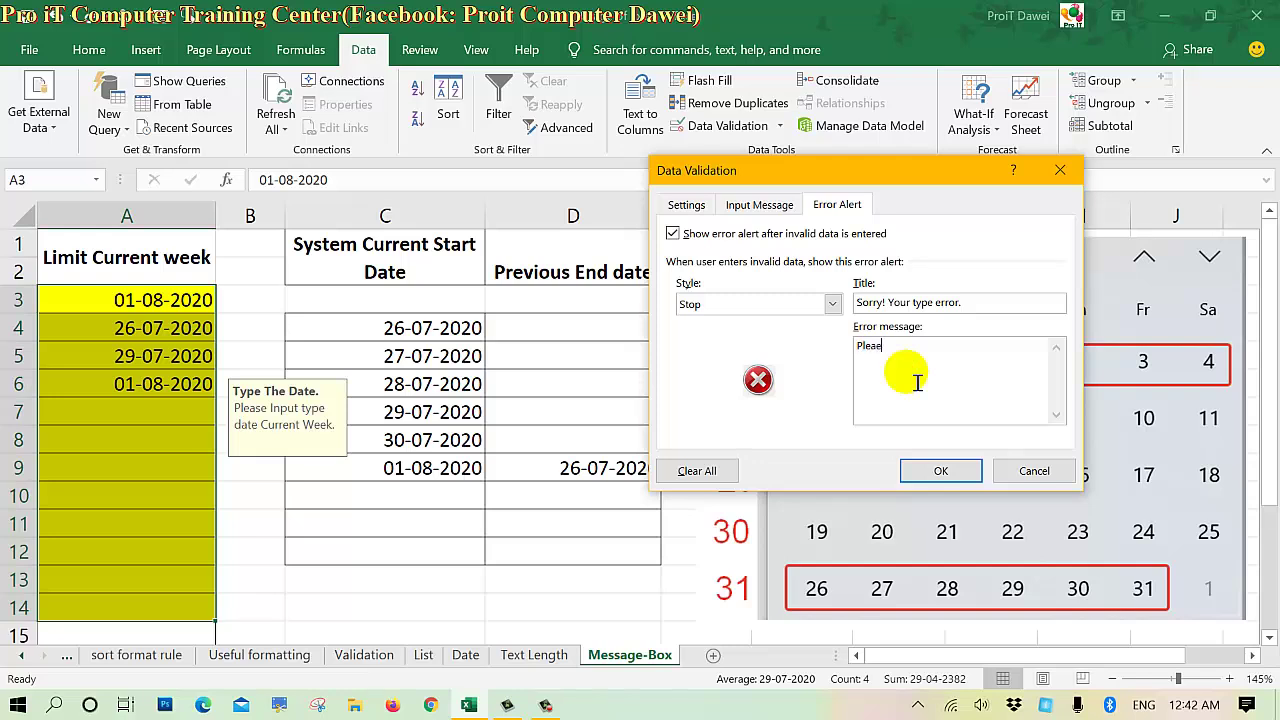
text(Ty)
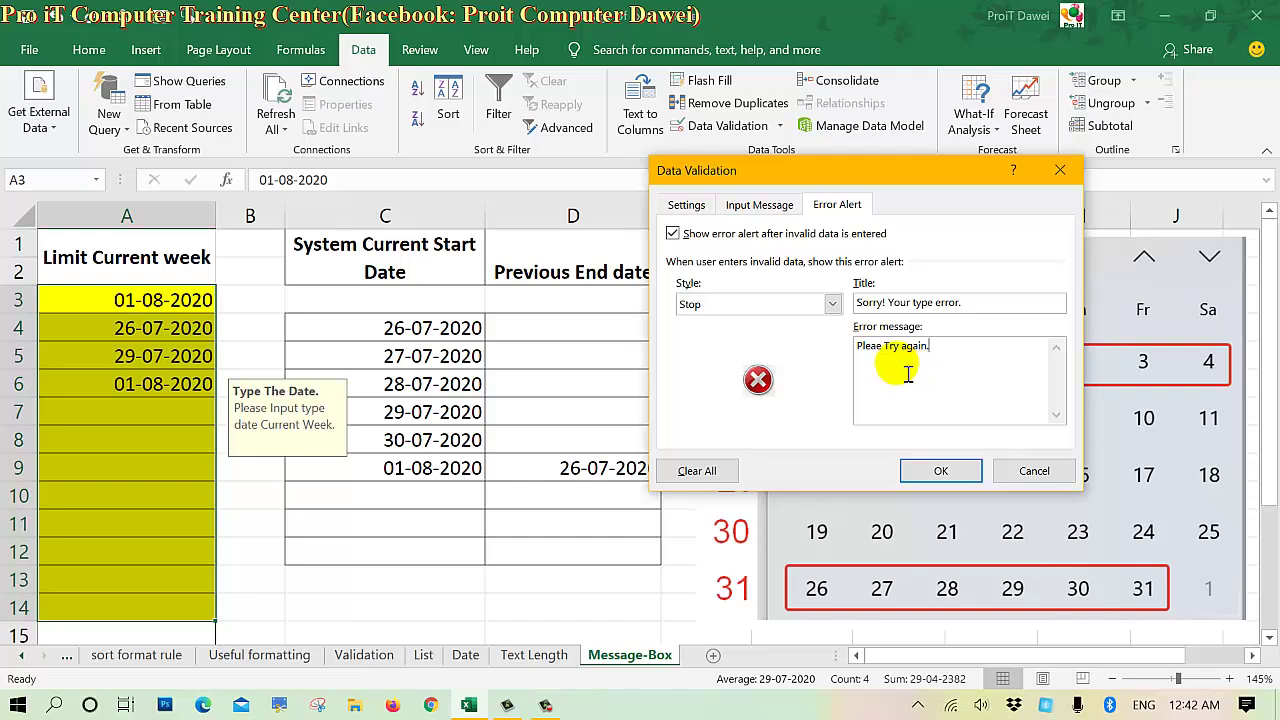
click(886, 357)
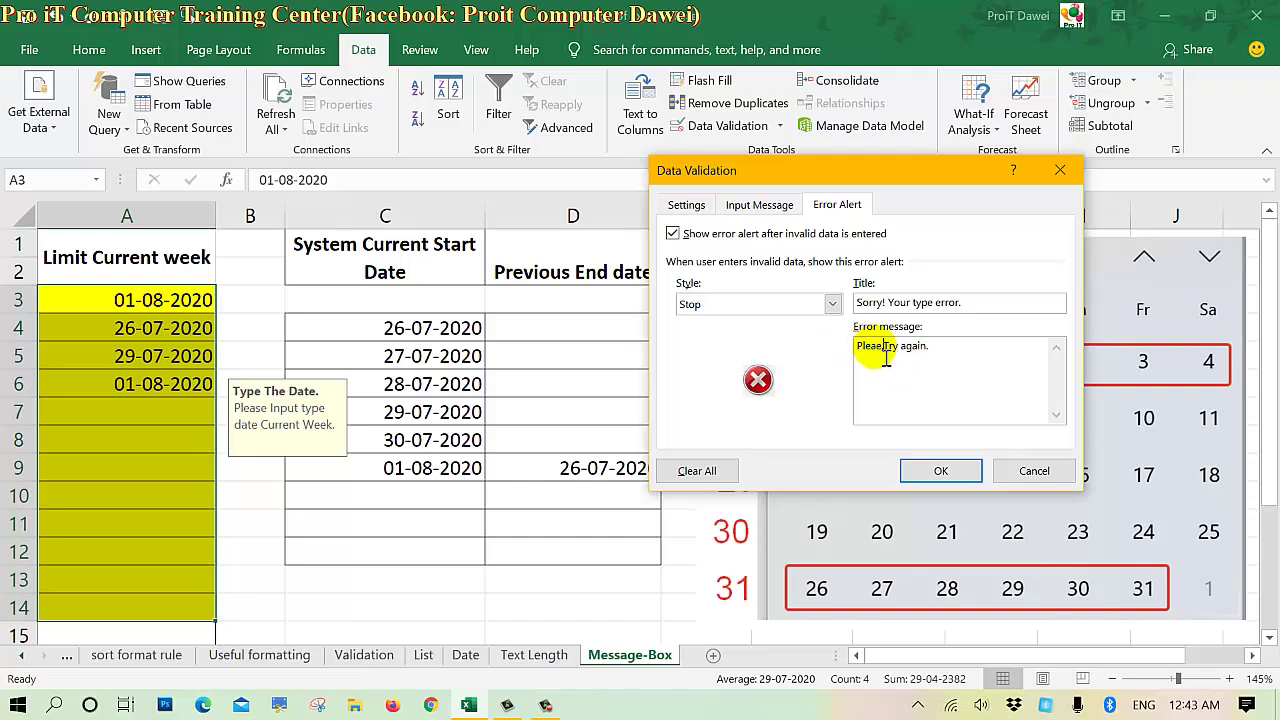
text(s)
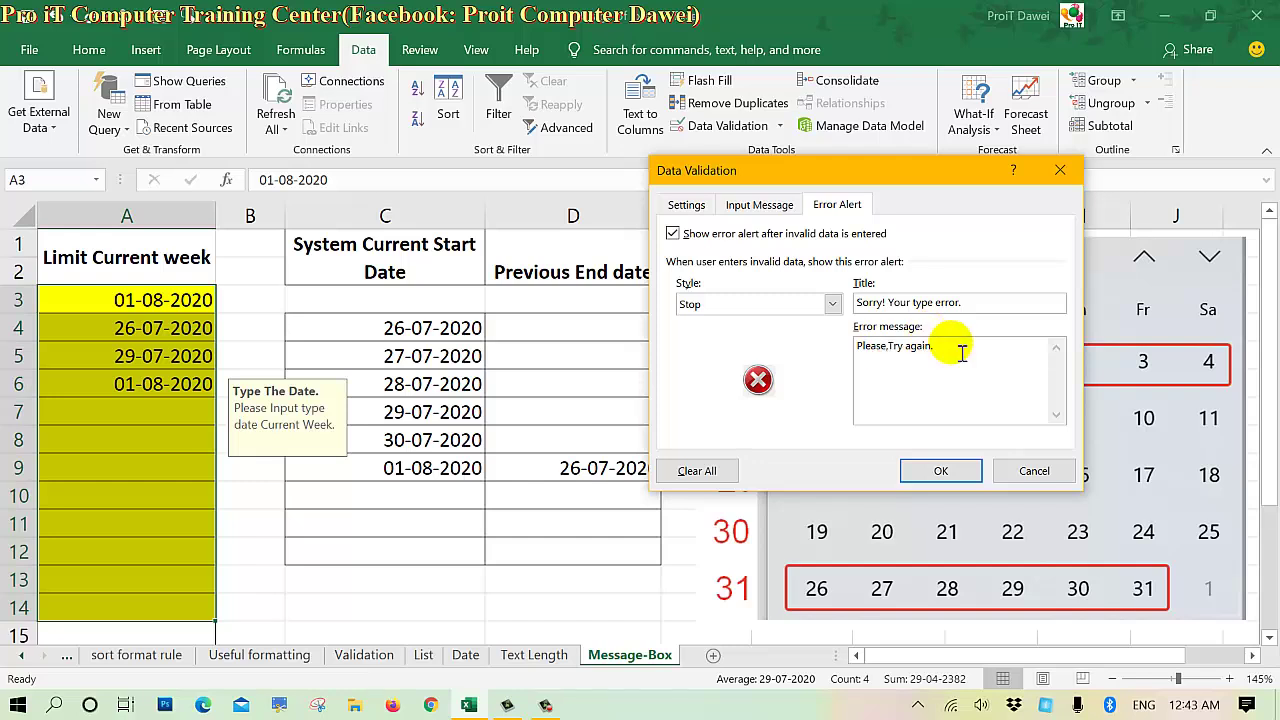
click(940, 470)
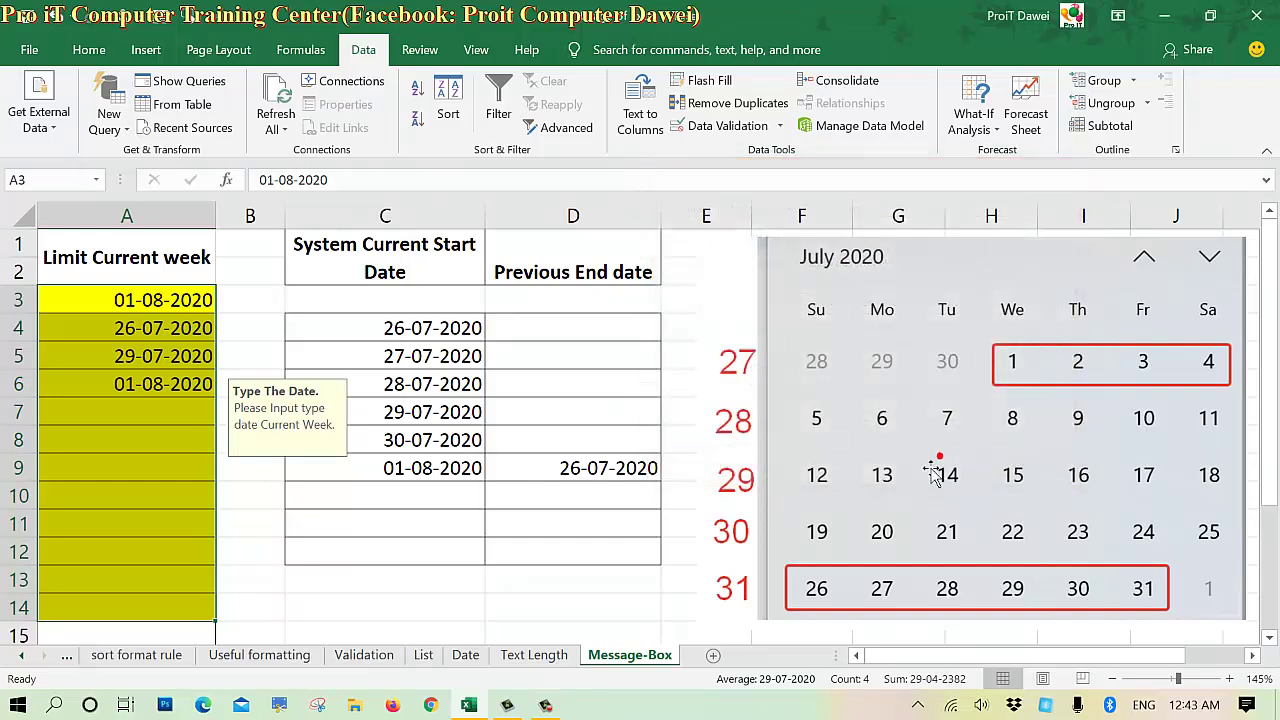
click(157, 419)
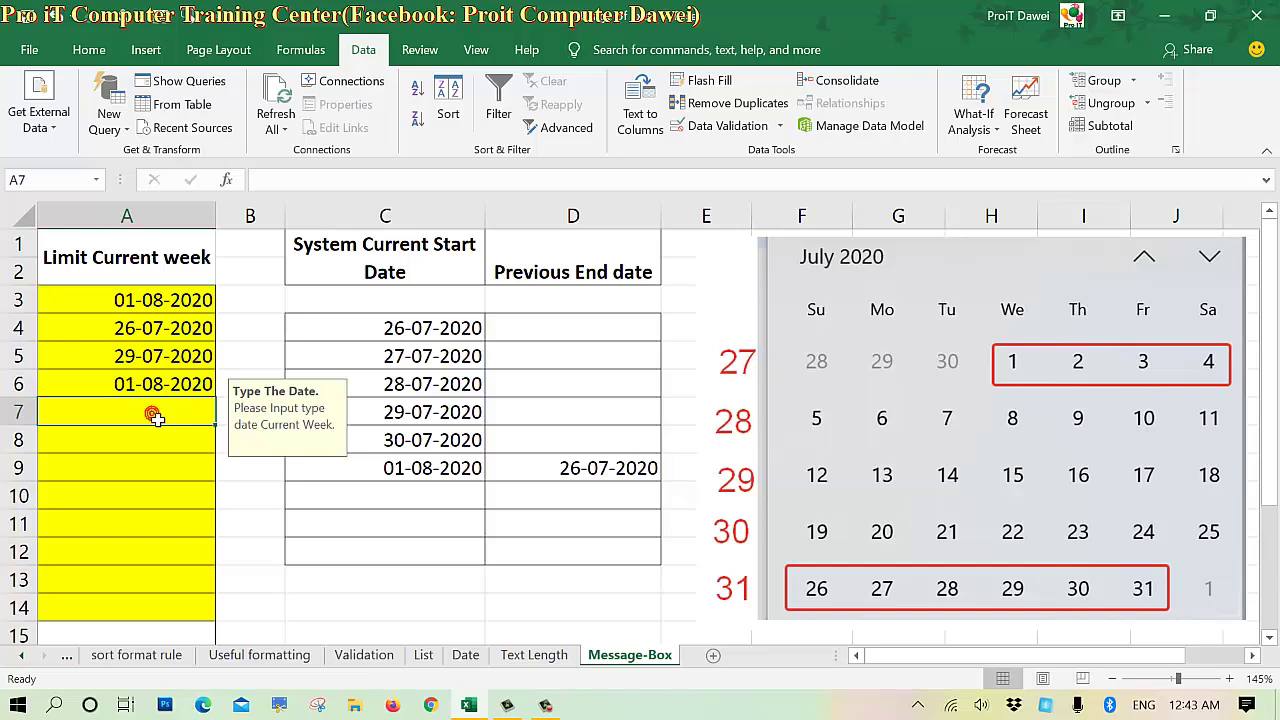
text(22-7-202)
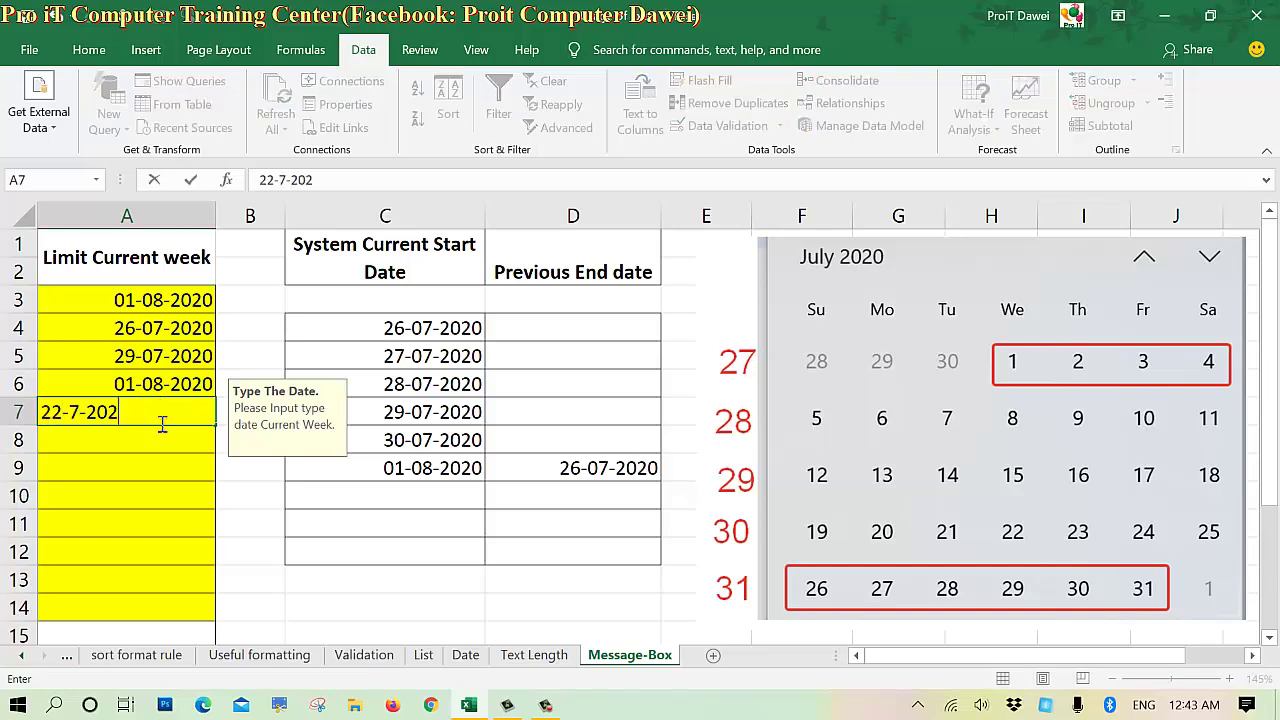
text(0)
key(Return)
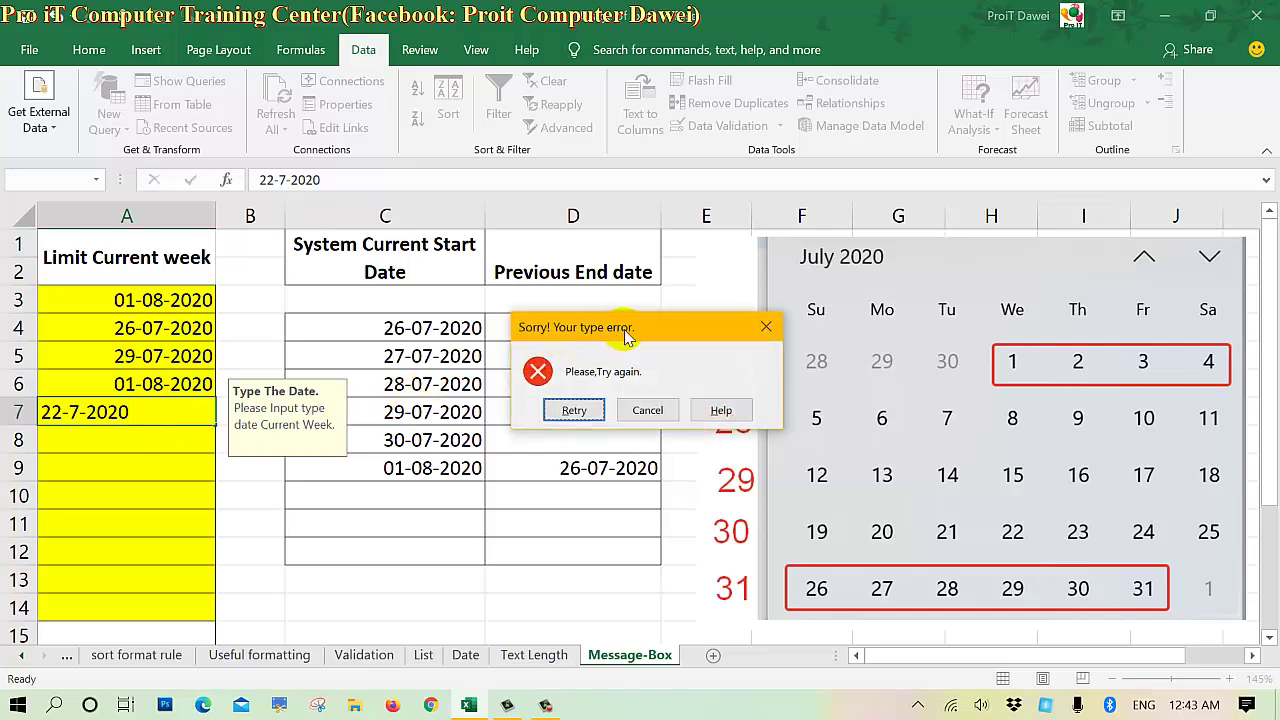
click(575, 411)
key(Return)
click(634, 410)
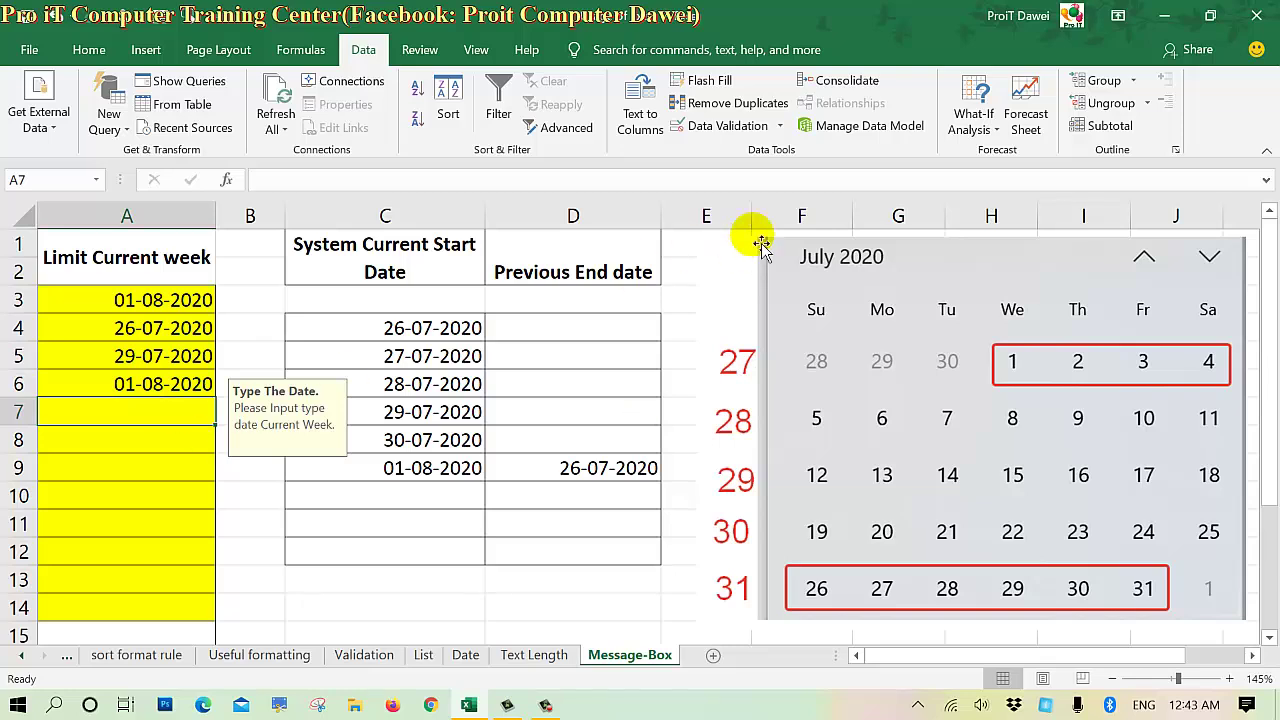
- Switch the A3:A14 validation error alert style from Stop to Warning and save it
drag(128, 296, 134, 606)
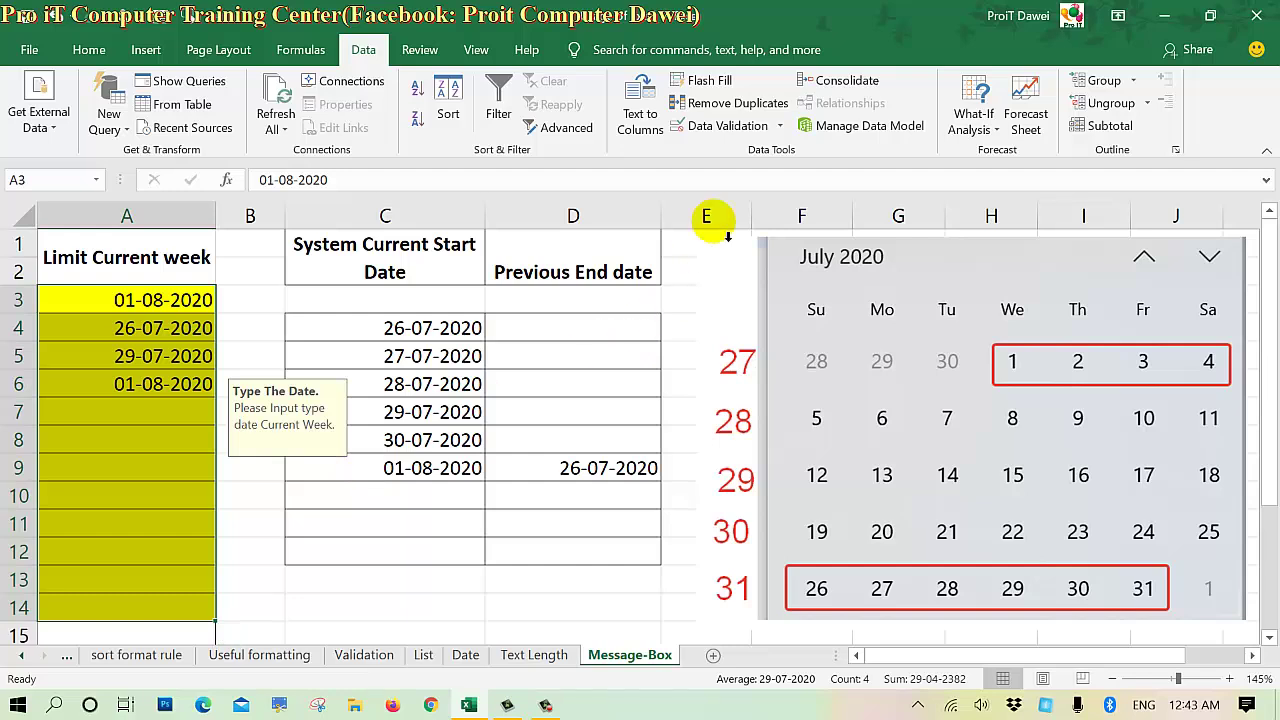
click(716, 128)
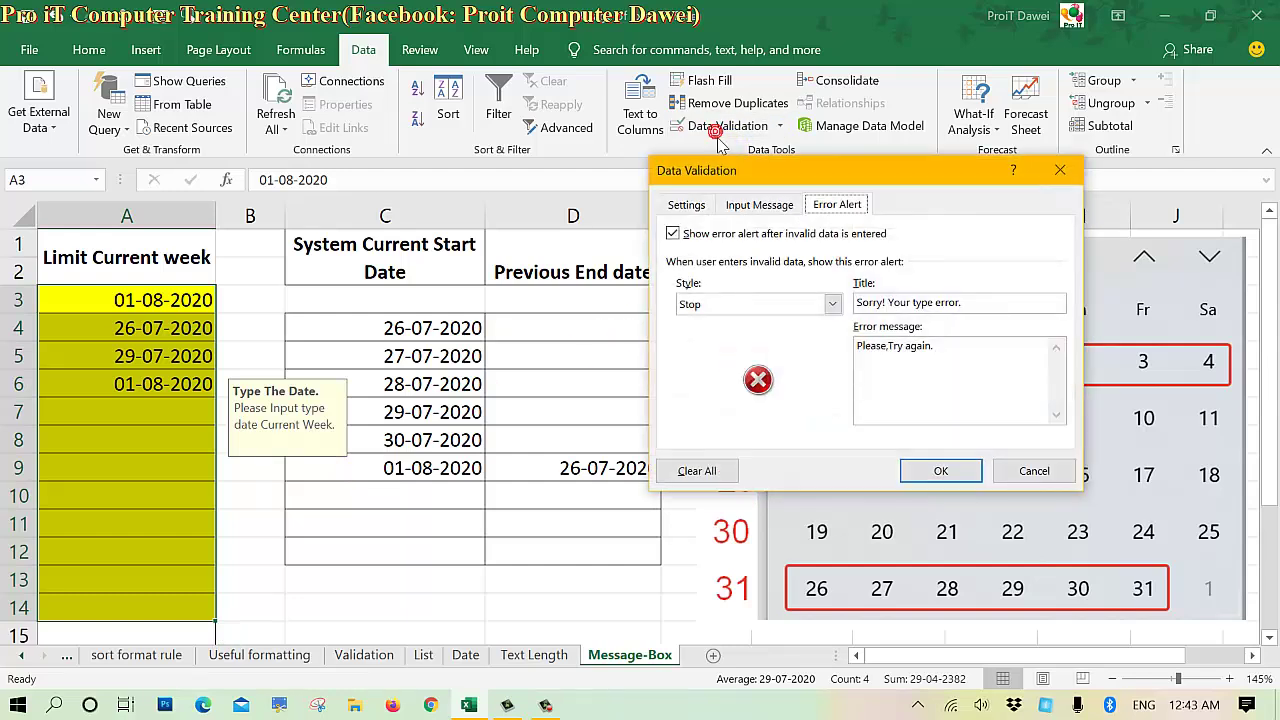
click(703, 300)
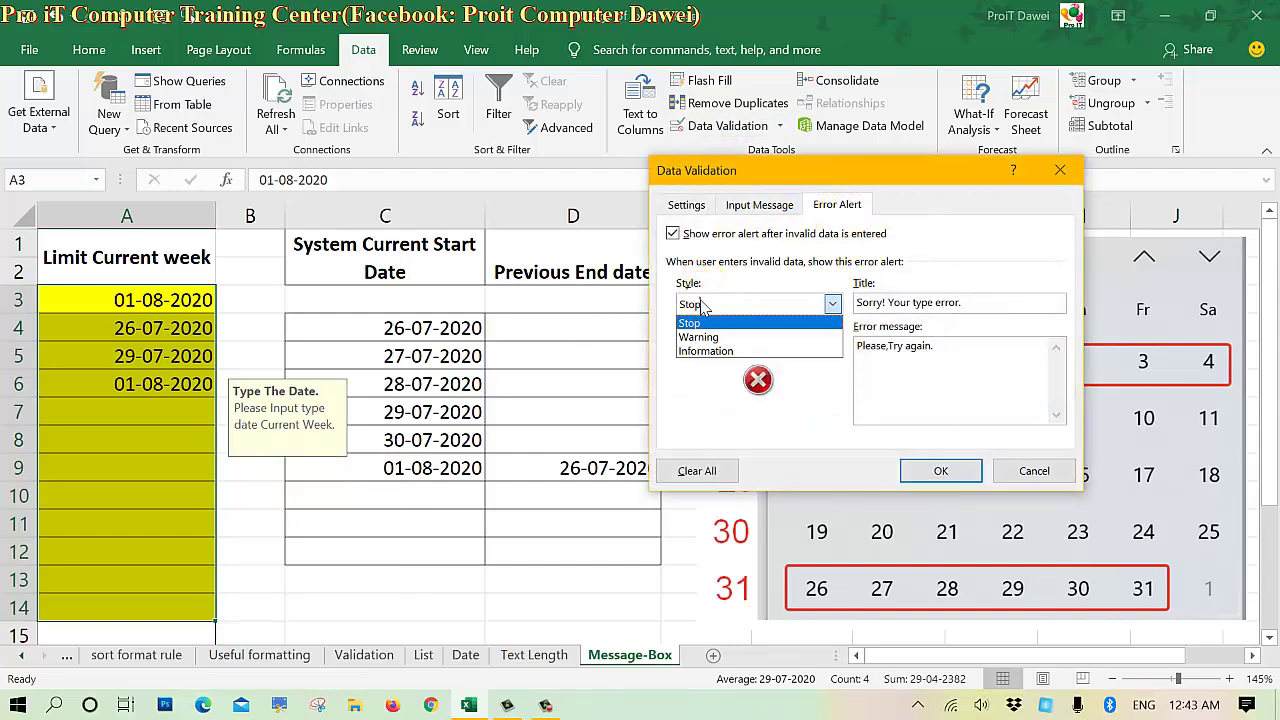
click(703, 324)
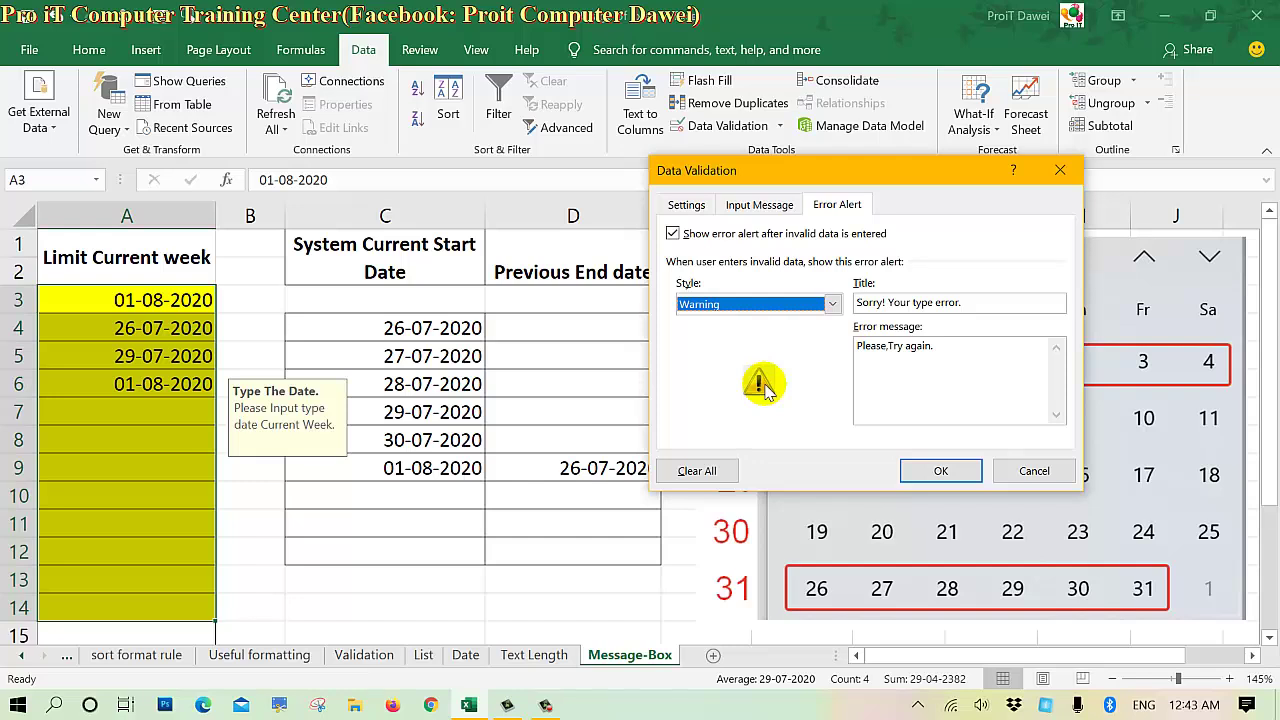
click(937, 468)
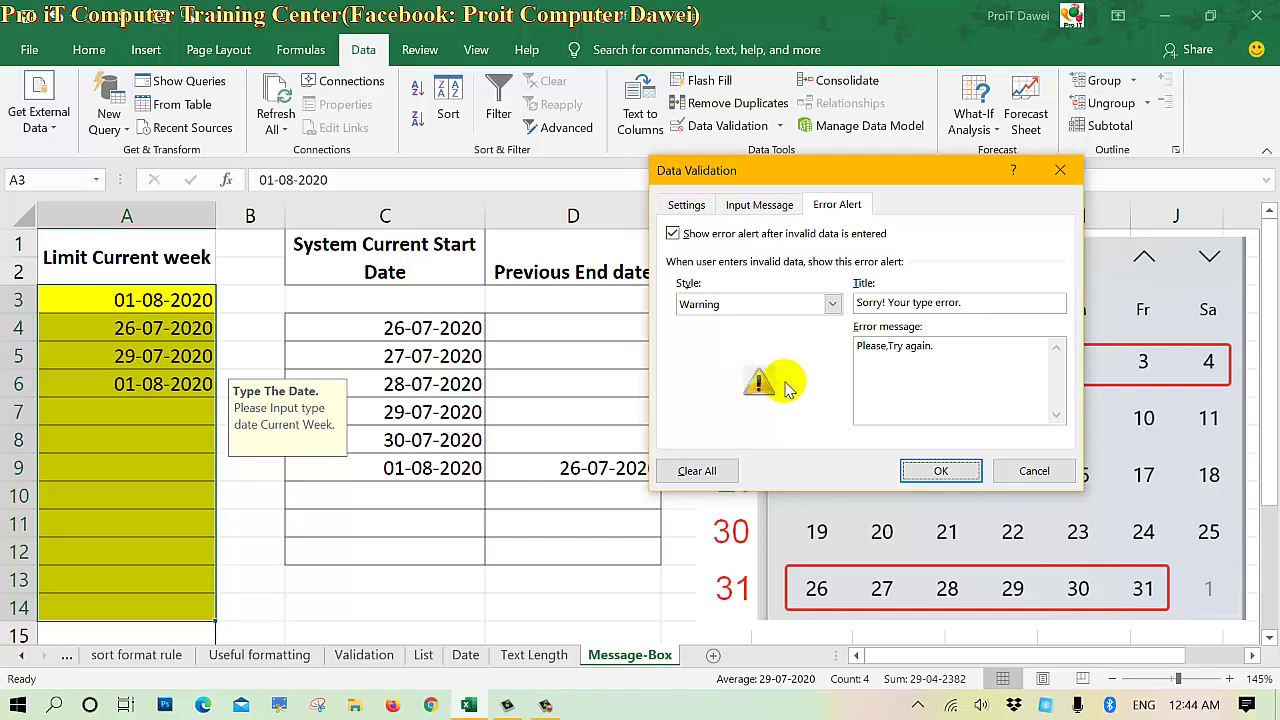
click(940, 470)
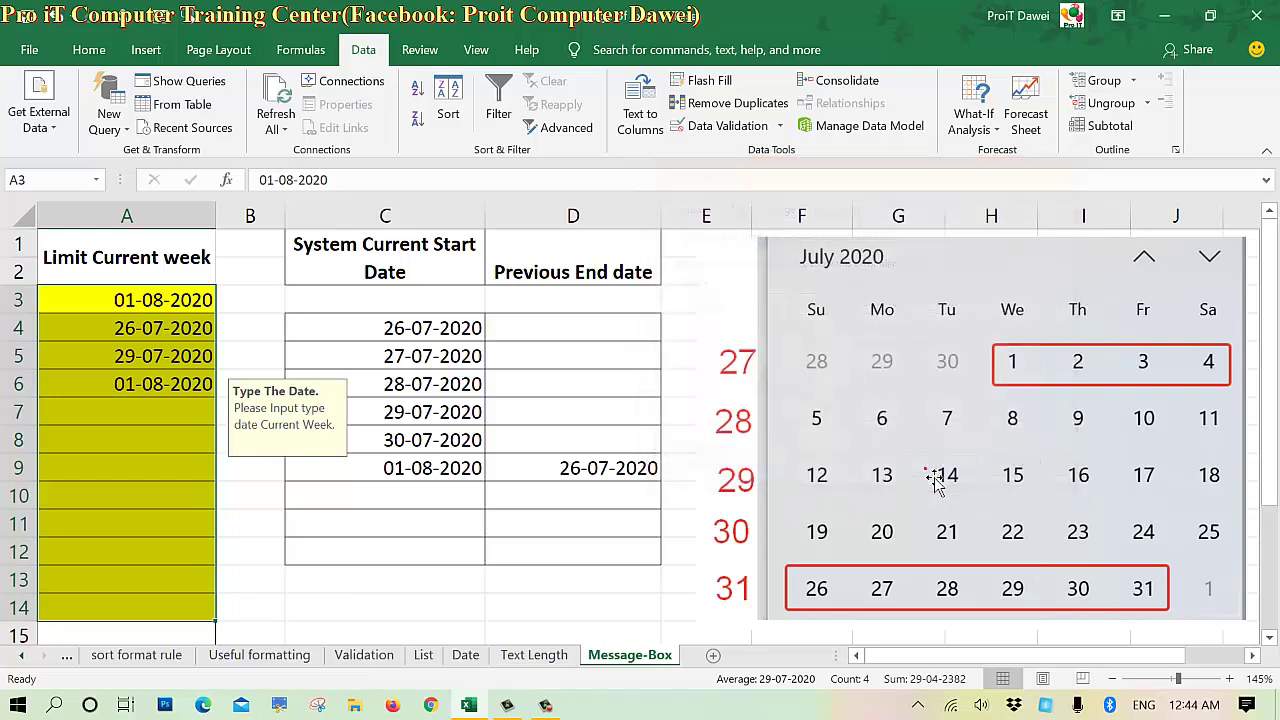
- Enter 5-7-2020 in A8 and keep it by answering Yes to the Warning alert
click(129, 441)
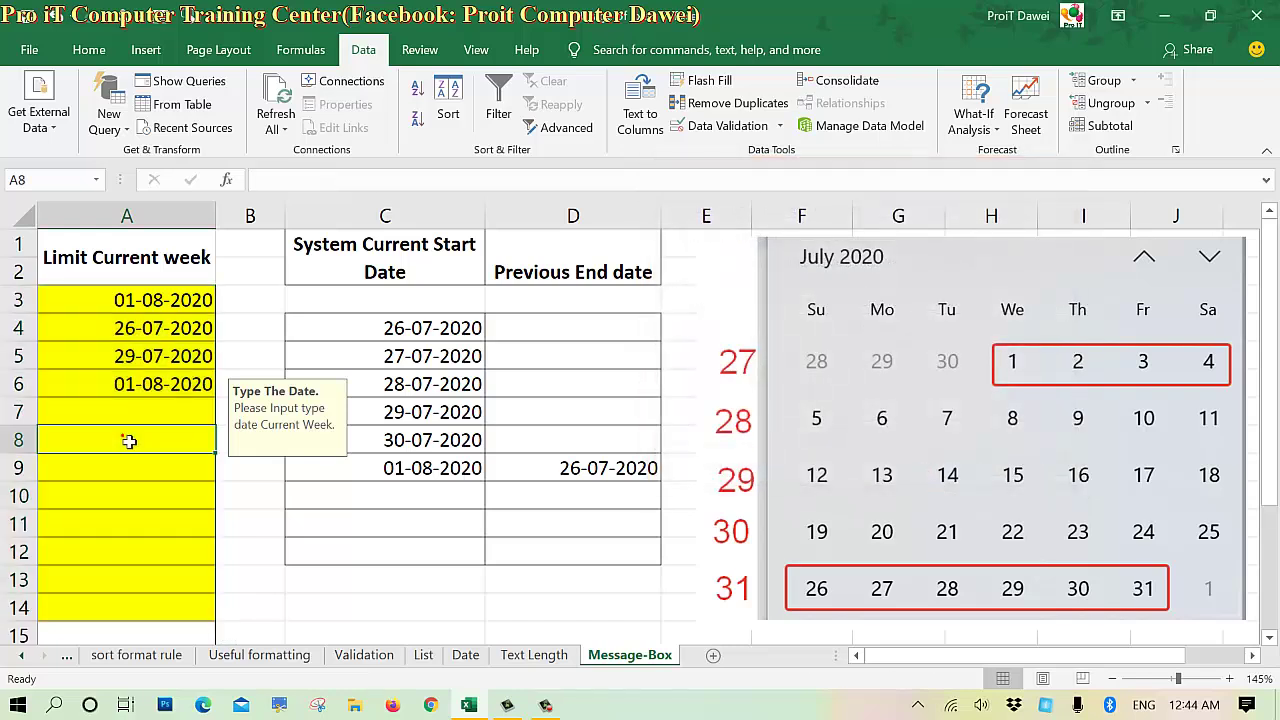
text(5-7-2020)
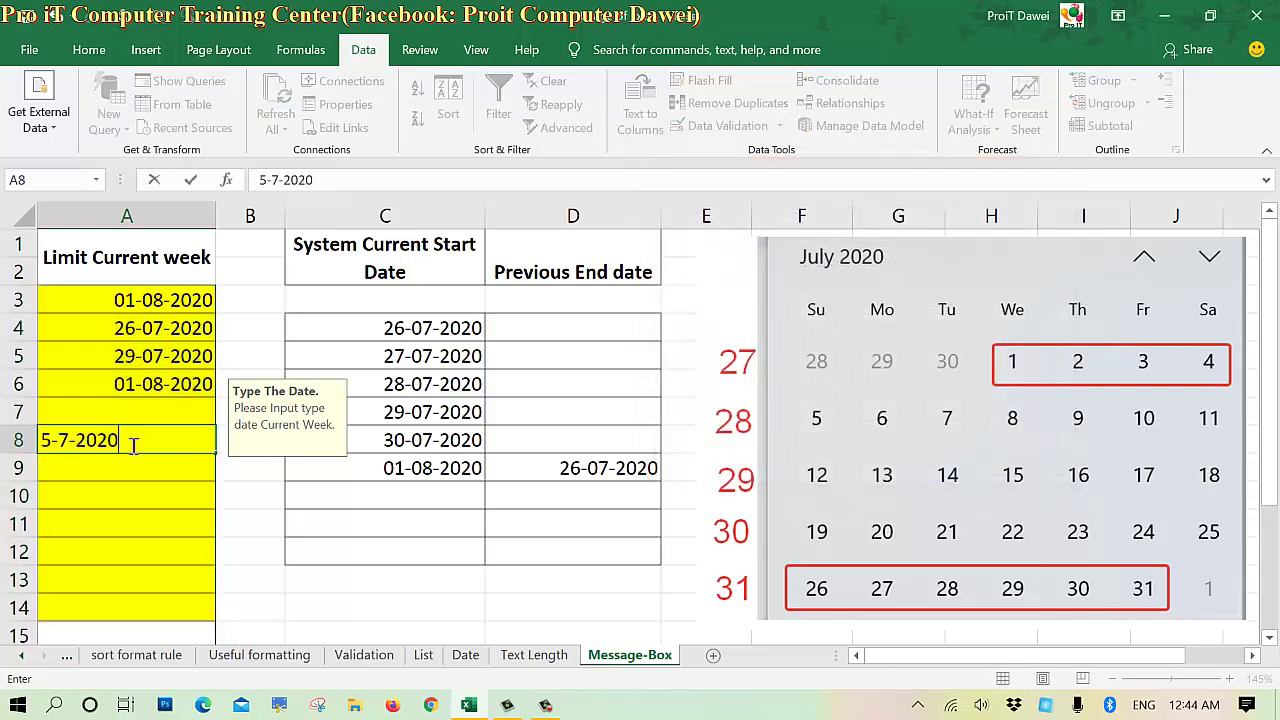
key(Return)
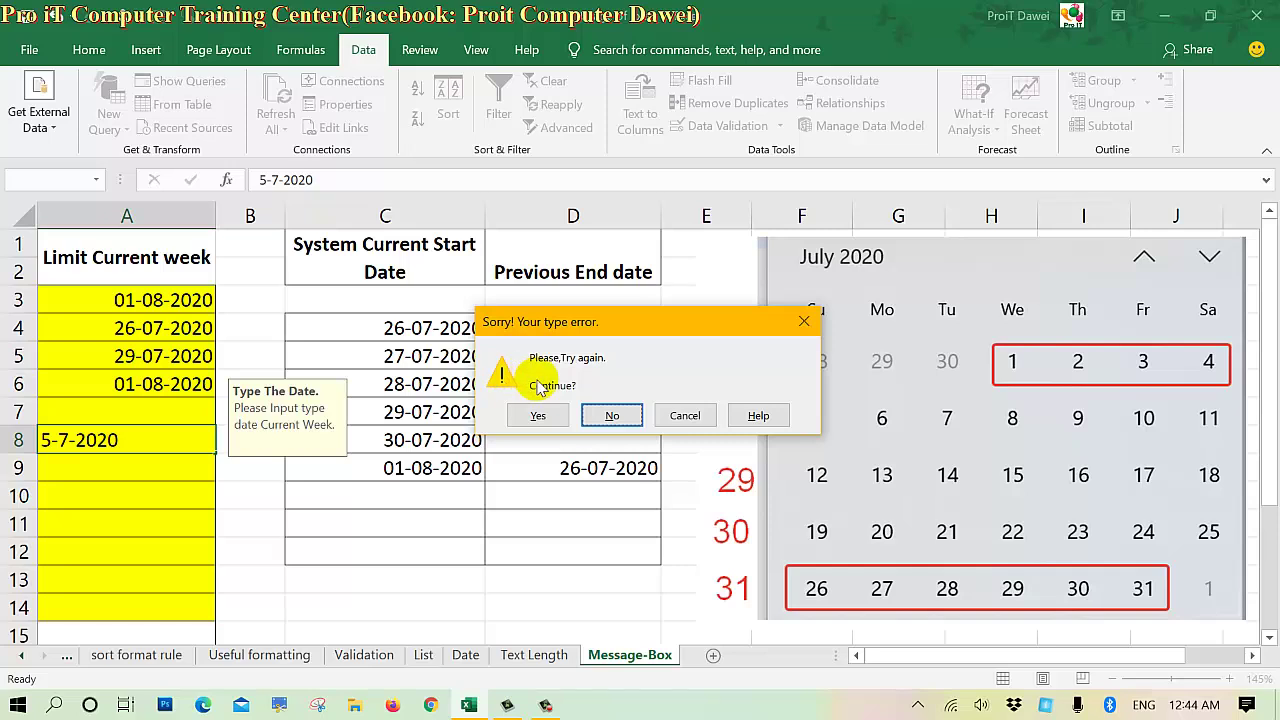
click(540, 415)
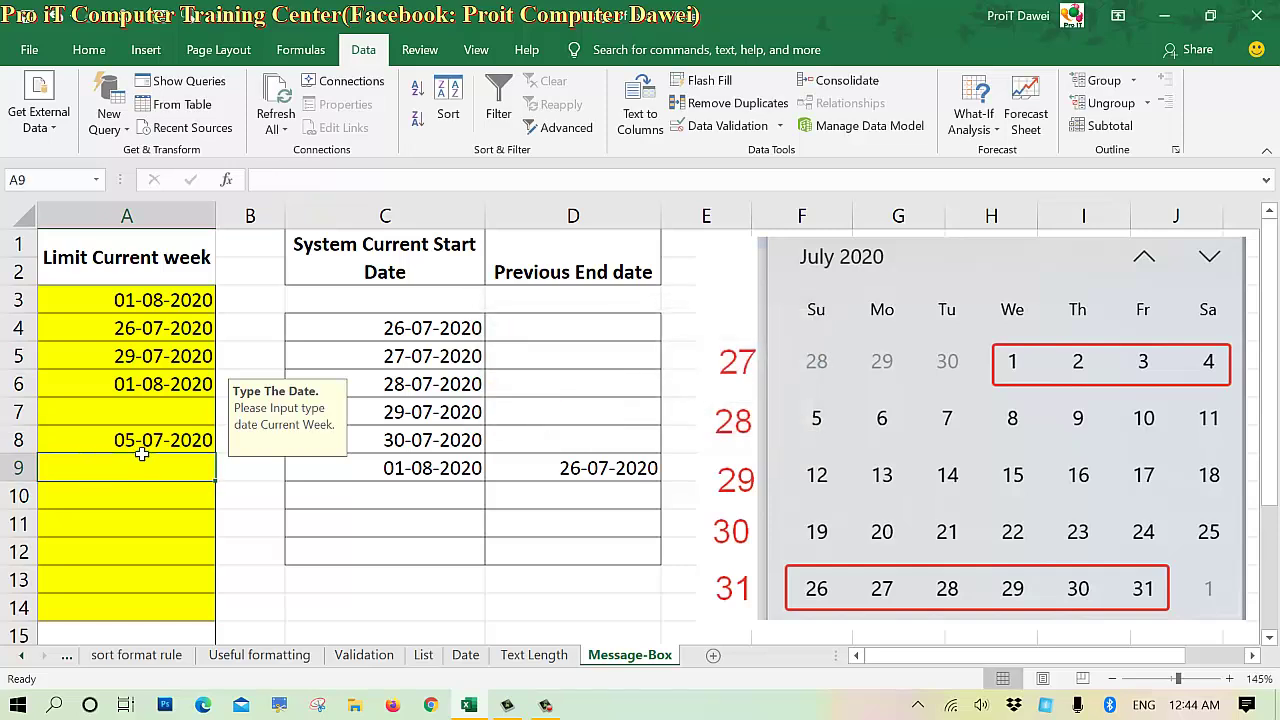
- Change the A3:A14 error alert style to Information, keeping the same title and message
drag(165, 305, 160, 604)
click(745, 127)
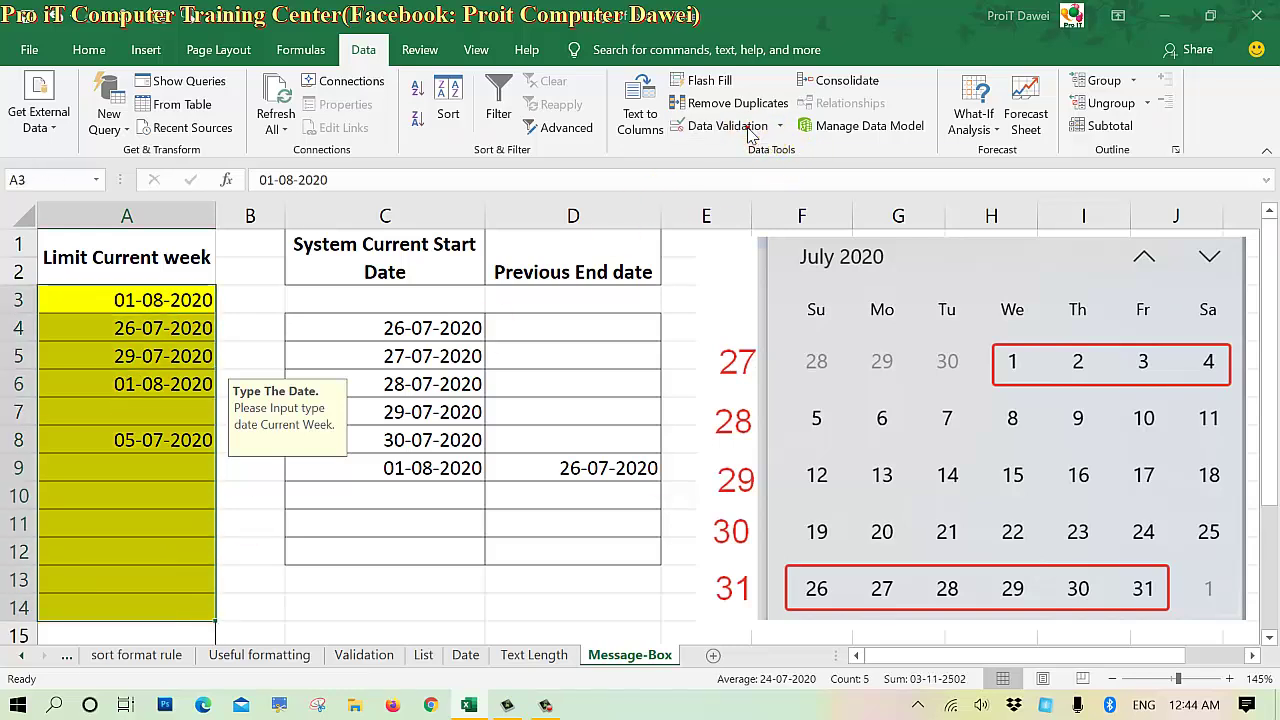
click(779, 302)
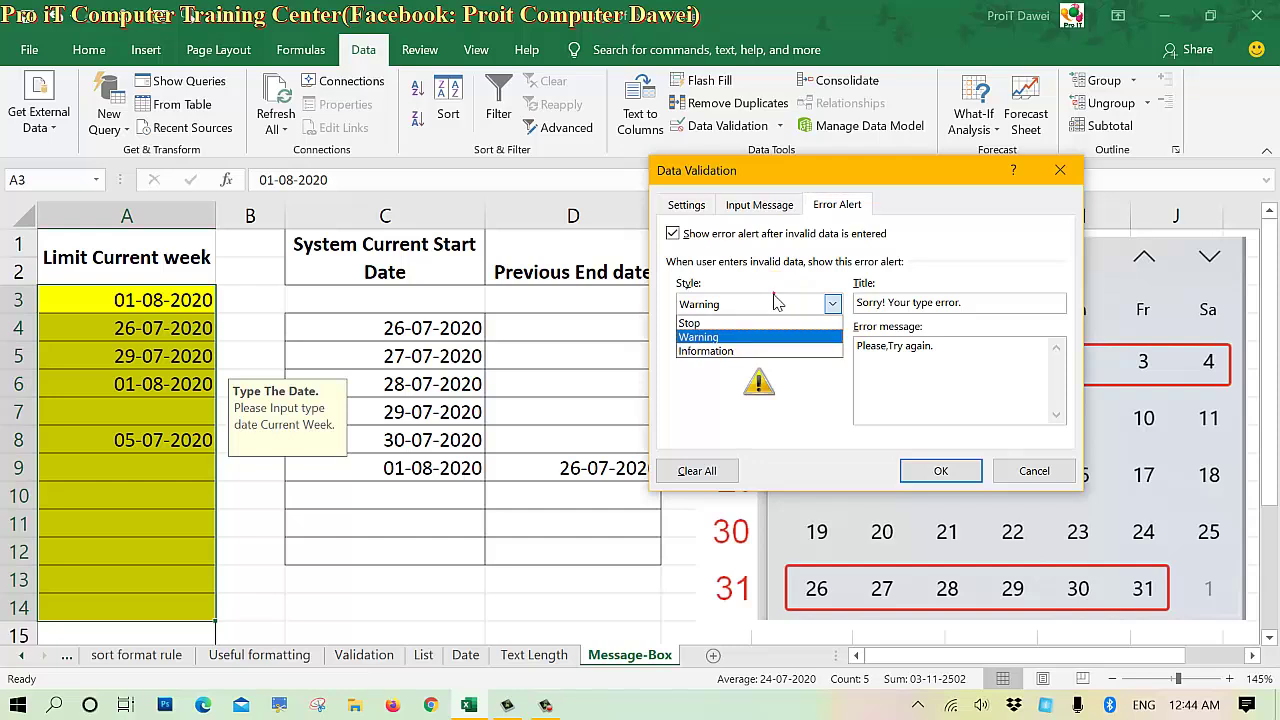
click(735, 354)
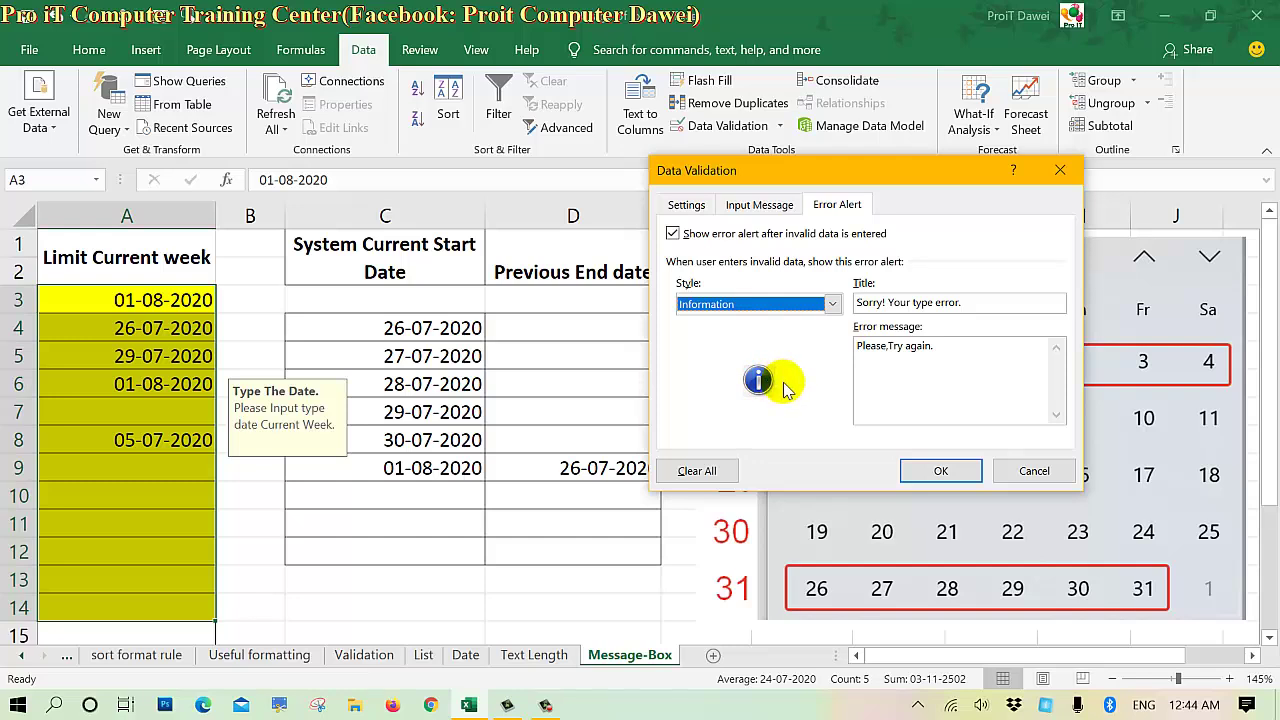
click(934, 472)
click(178, 478)
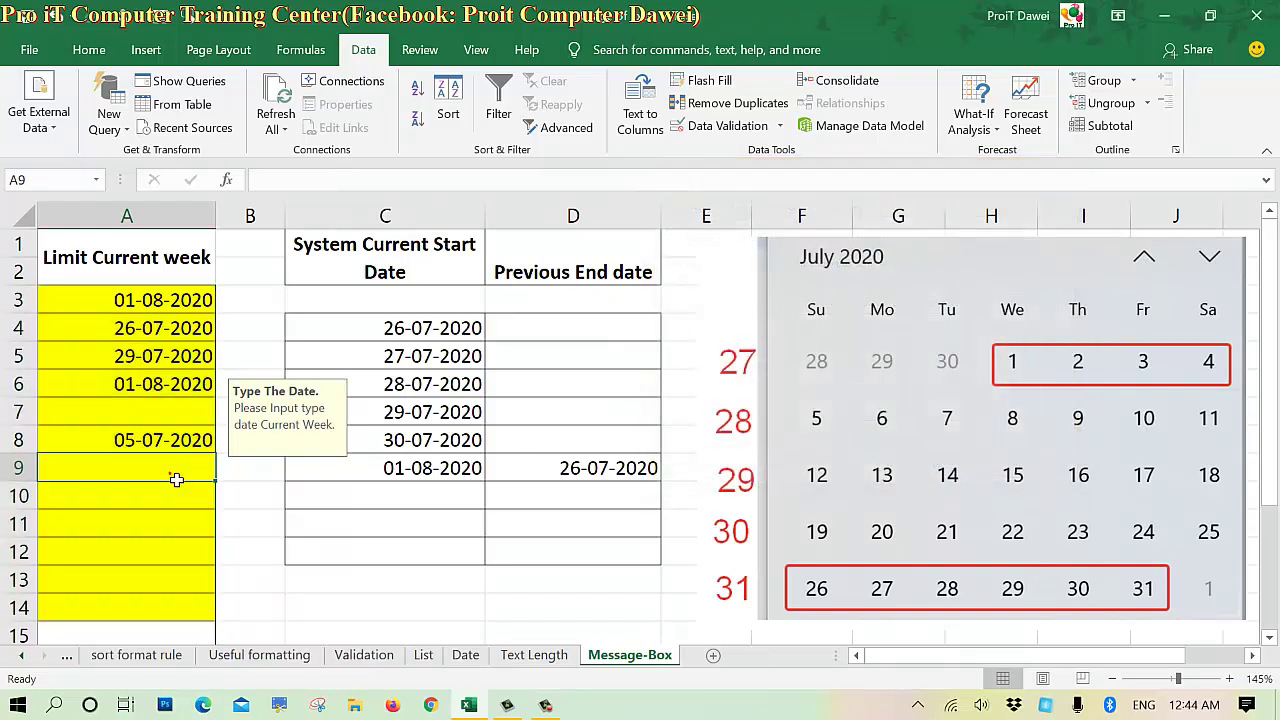
- Enter 5-6-2020 in A9 and accept it past the Information alert with OK
text(5-6-)
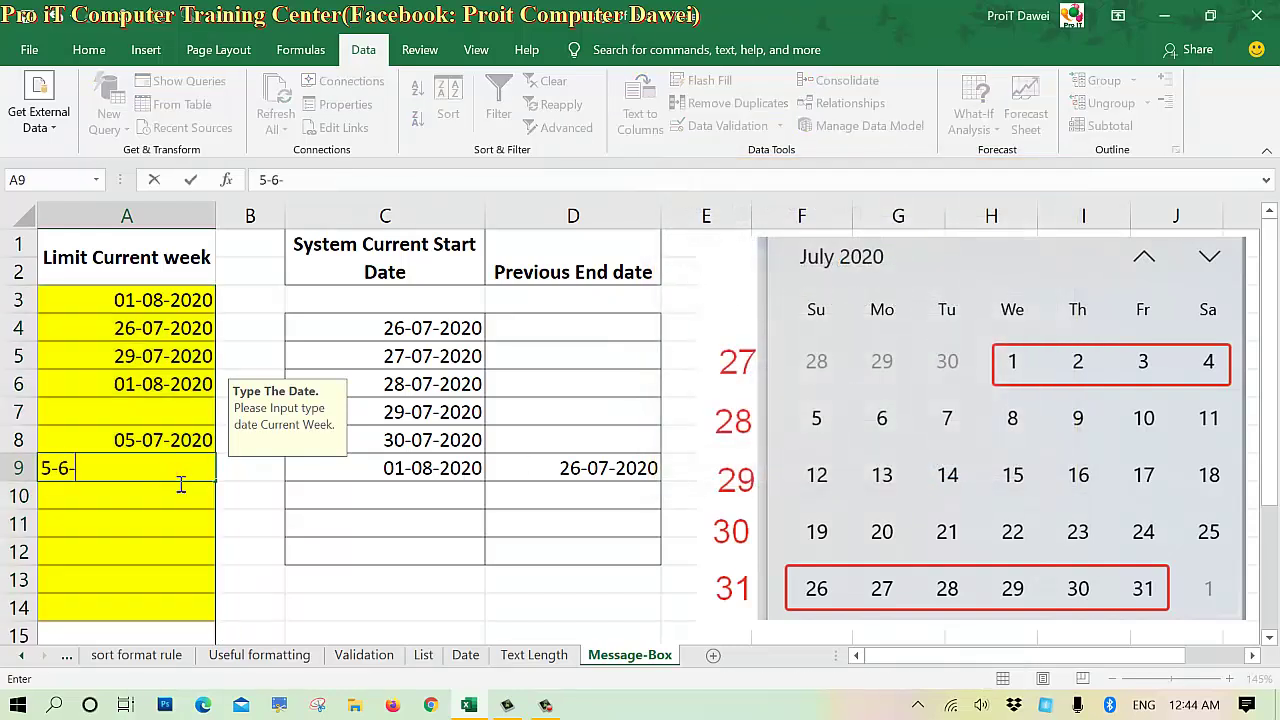
text(2020)
key(Return)
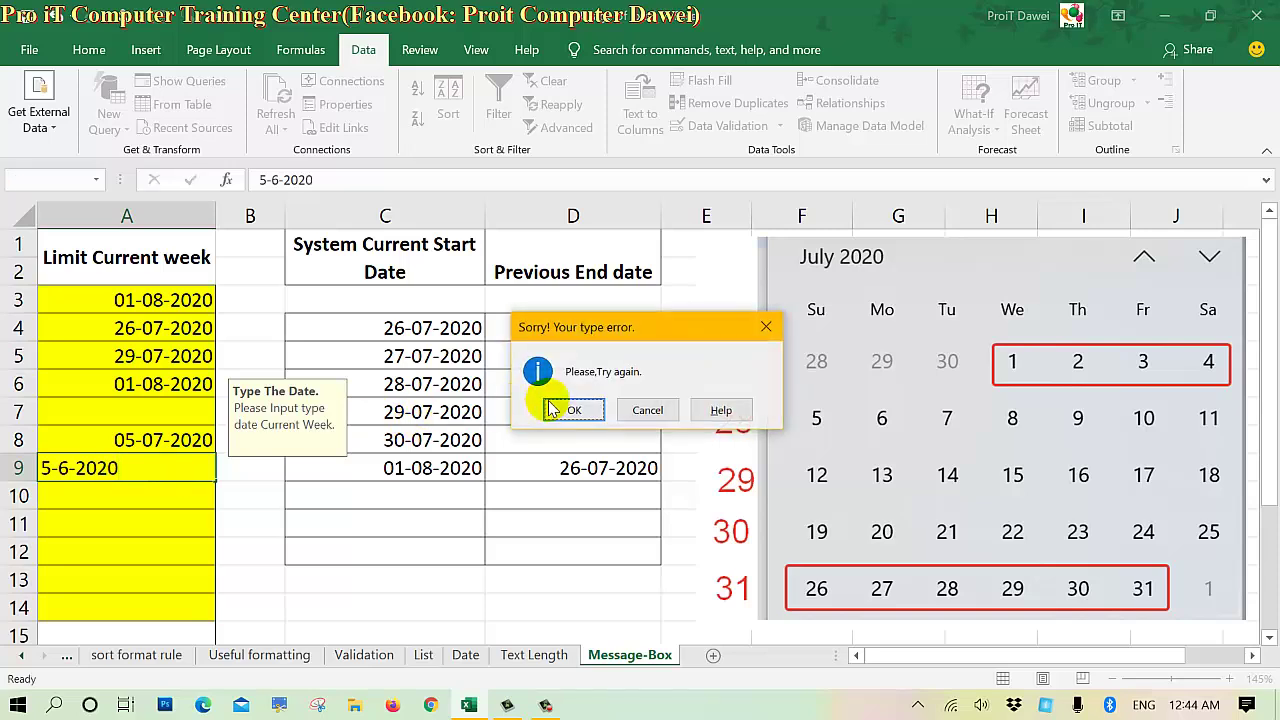
click(573, 410)
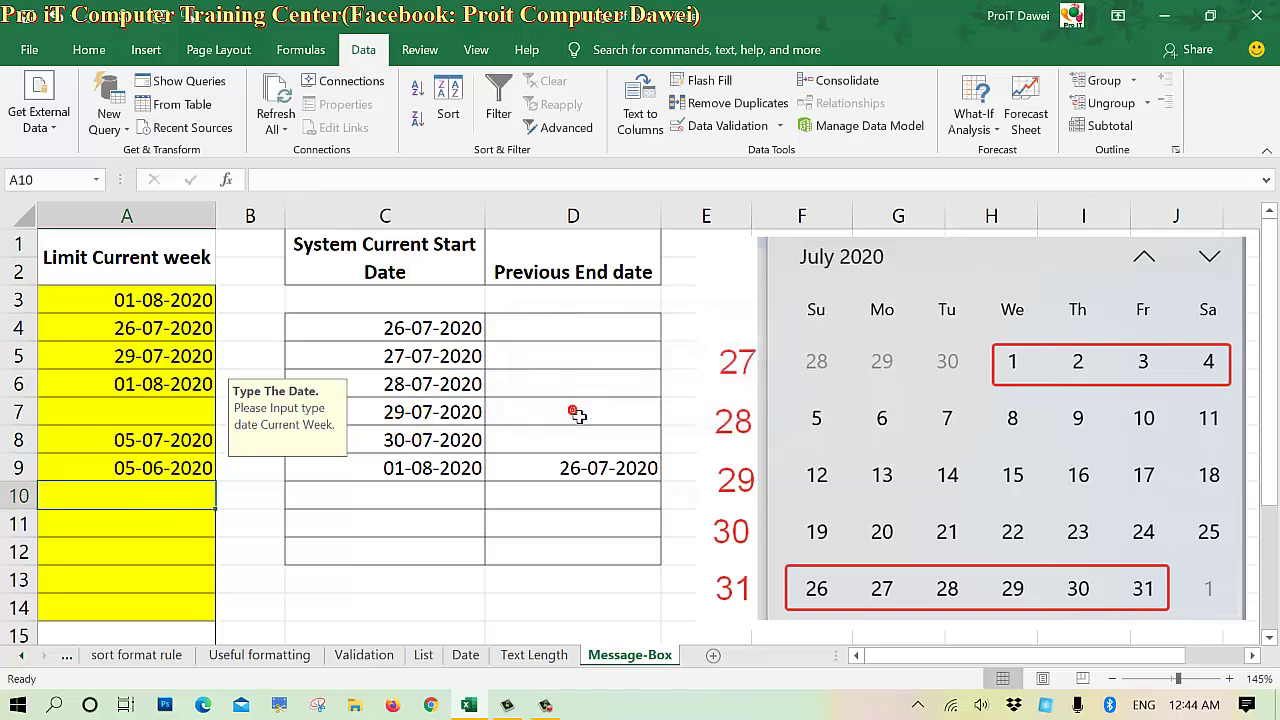